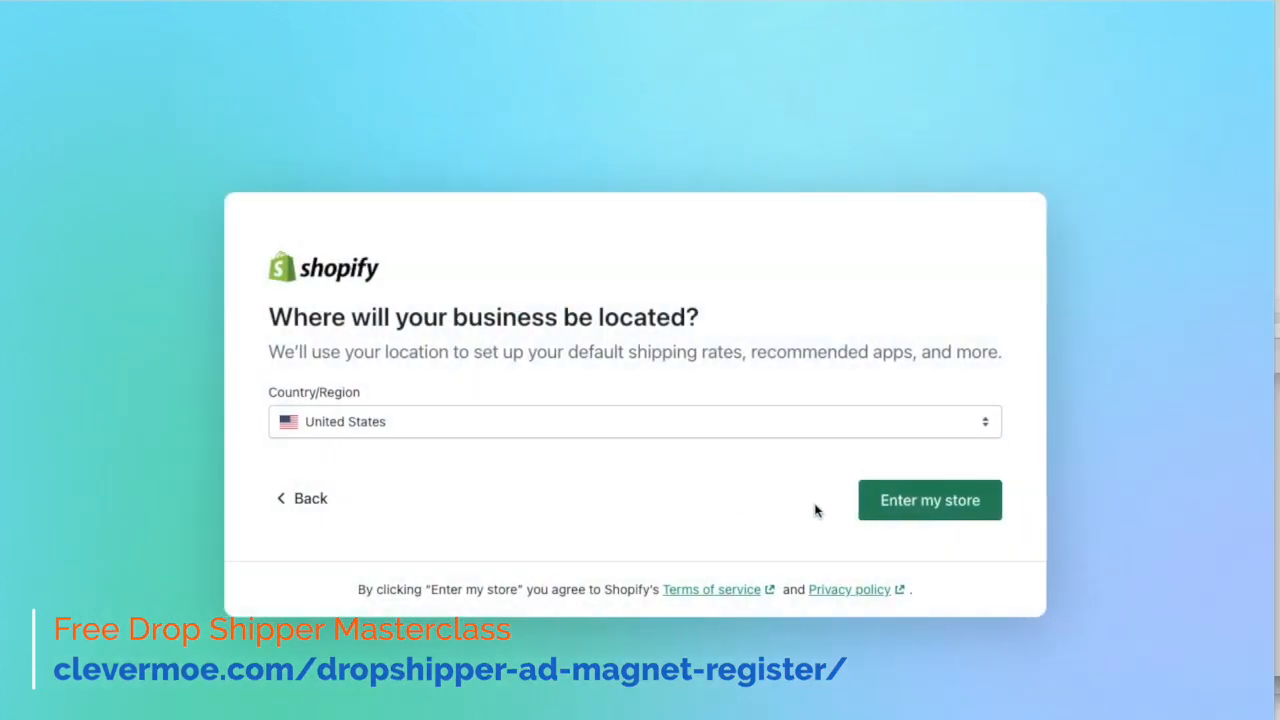
- Enter the new store with United States as the business location and start adding a product
click(927, 498)
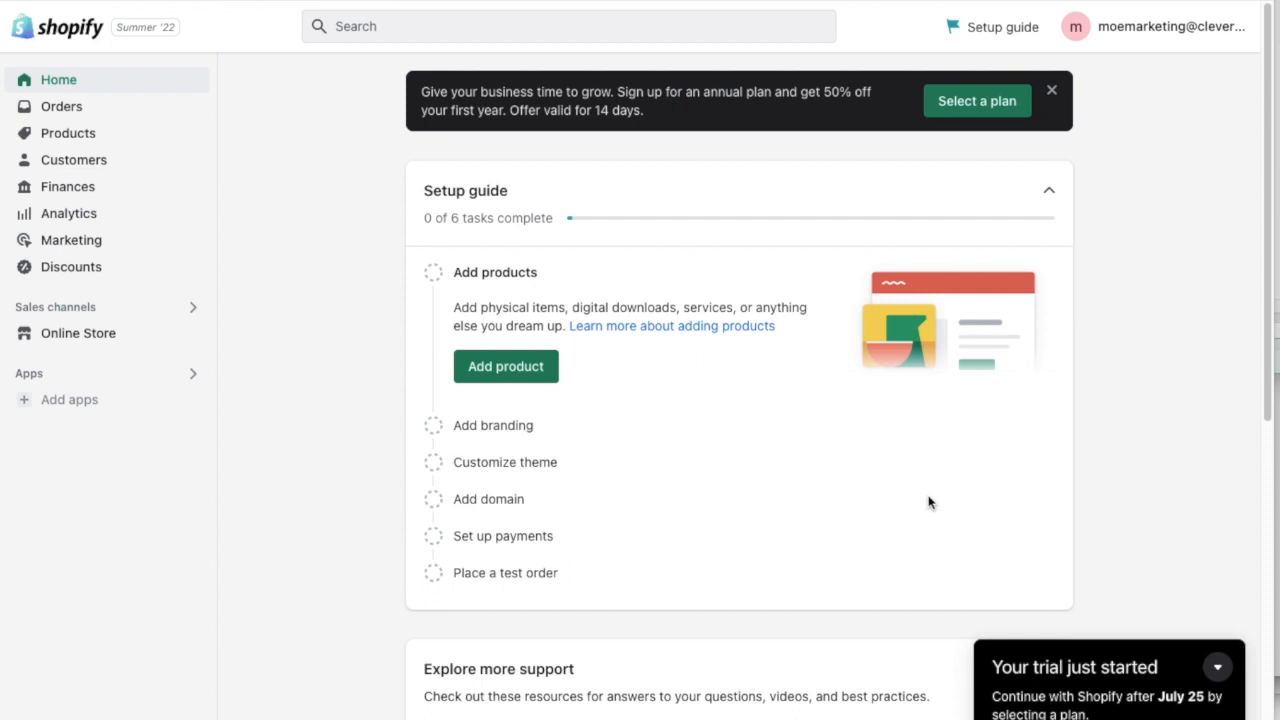
click(64, 137)
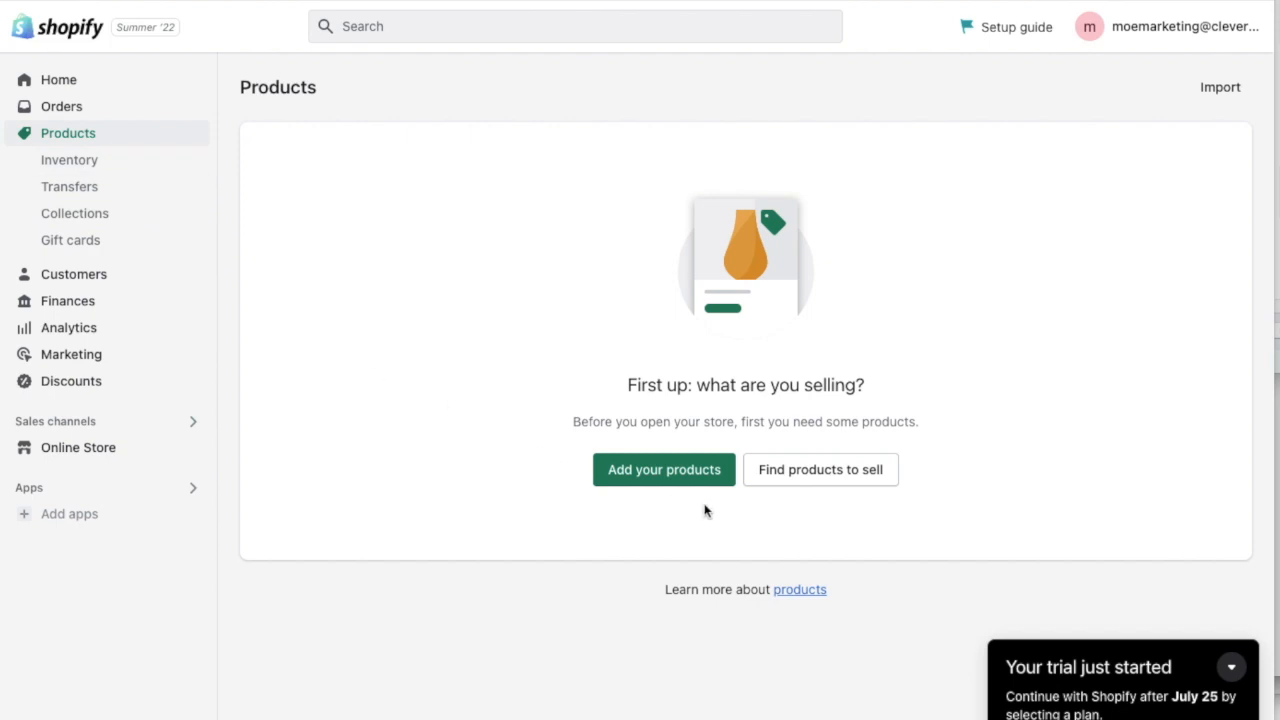
click(662, 470)
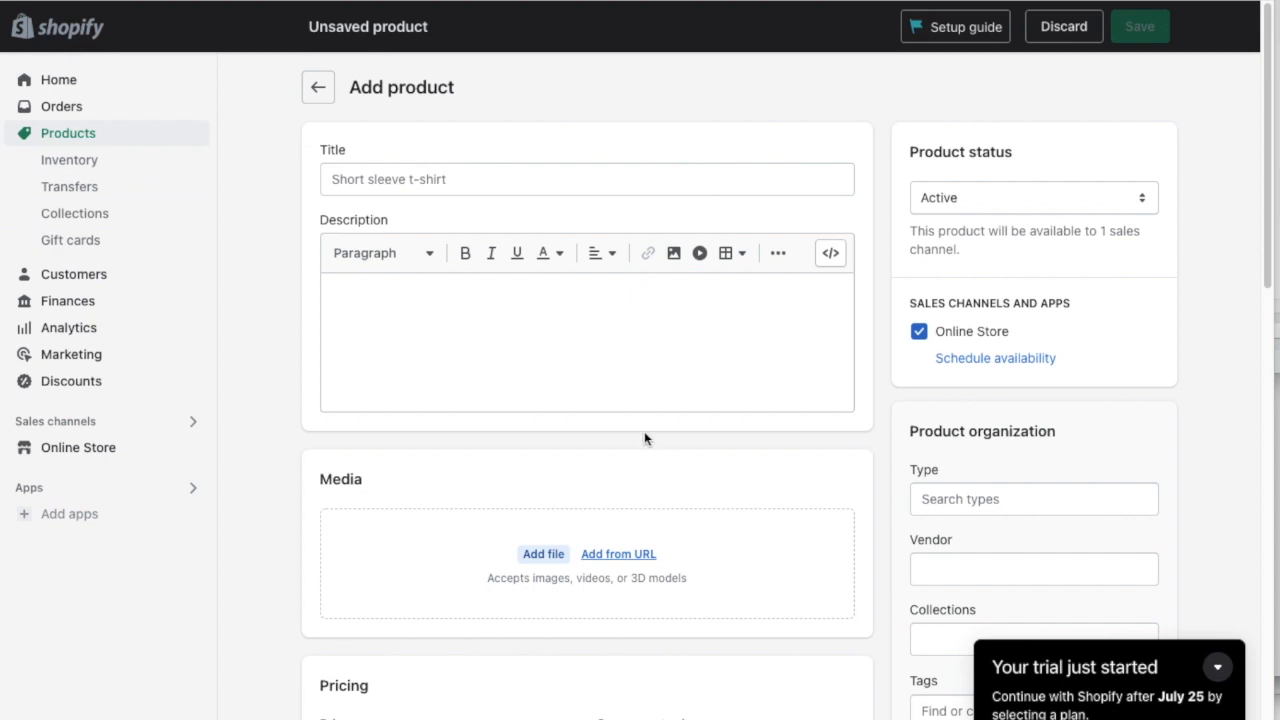
- Title the new product "Audiences for rent/purchase"
click(430, 184)
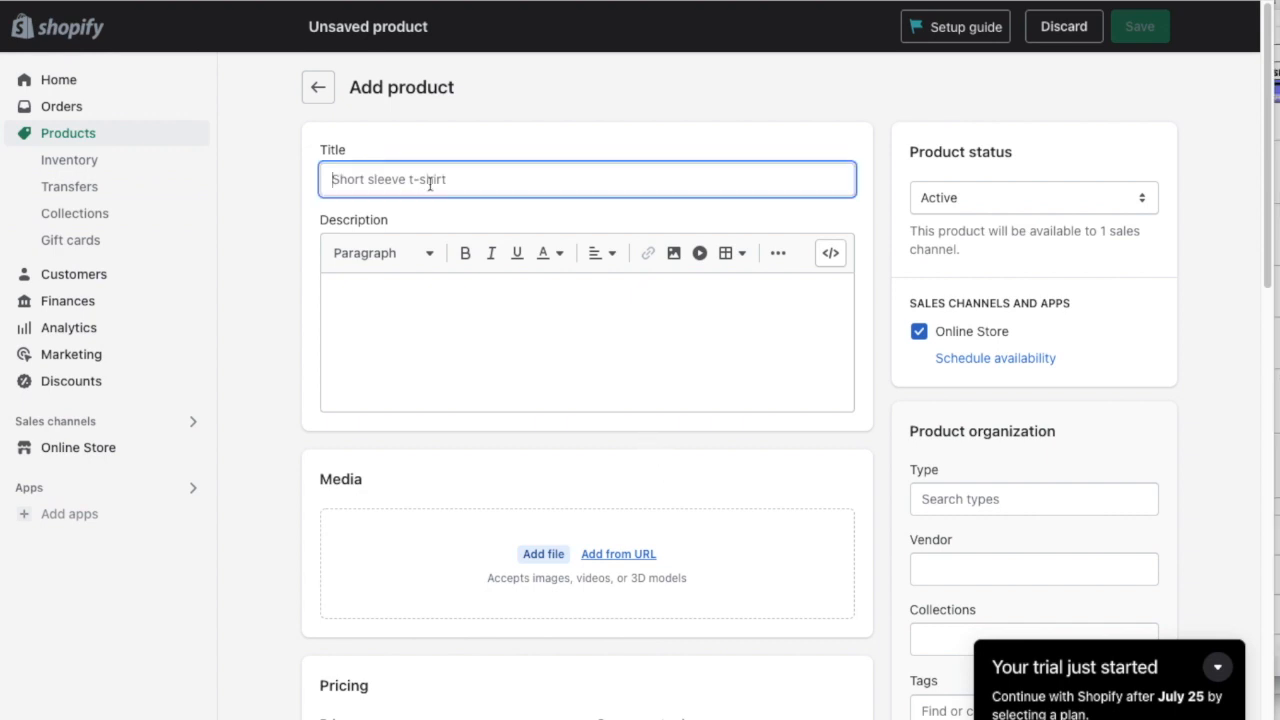
text(Audienc)
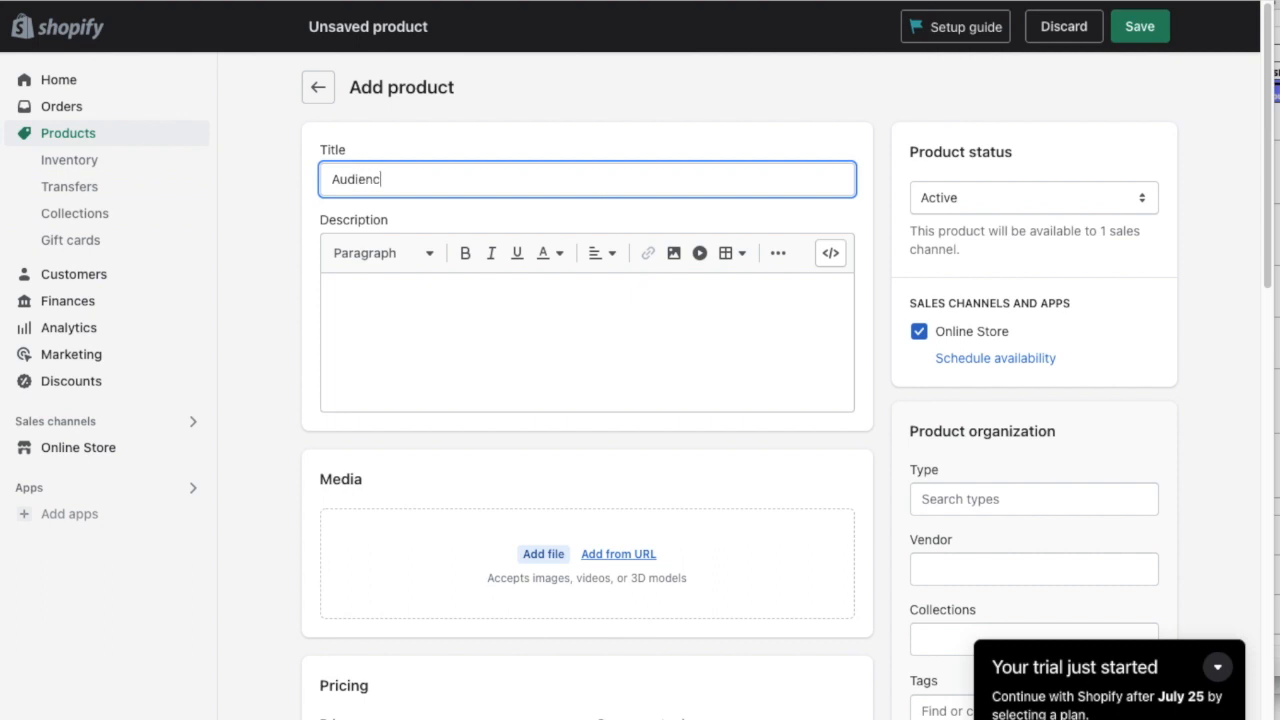
text(e)
key(ctrl+a)
text(Audiences for rent/purchase)
key(Tab)
key(Tab)
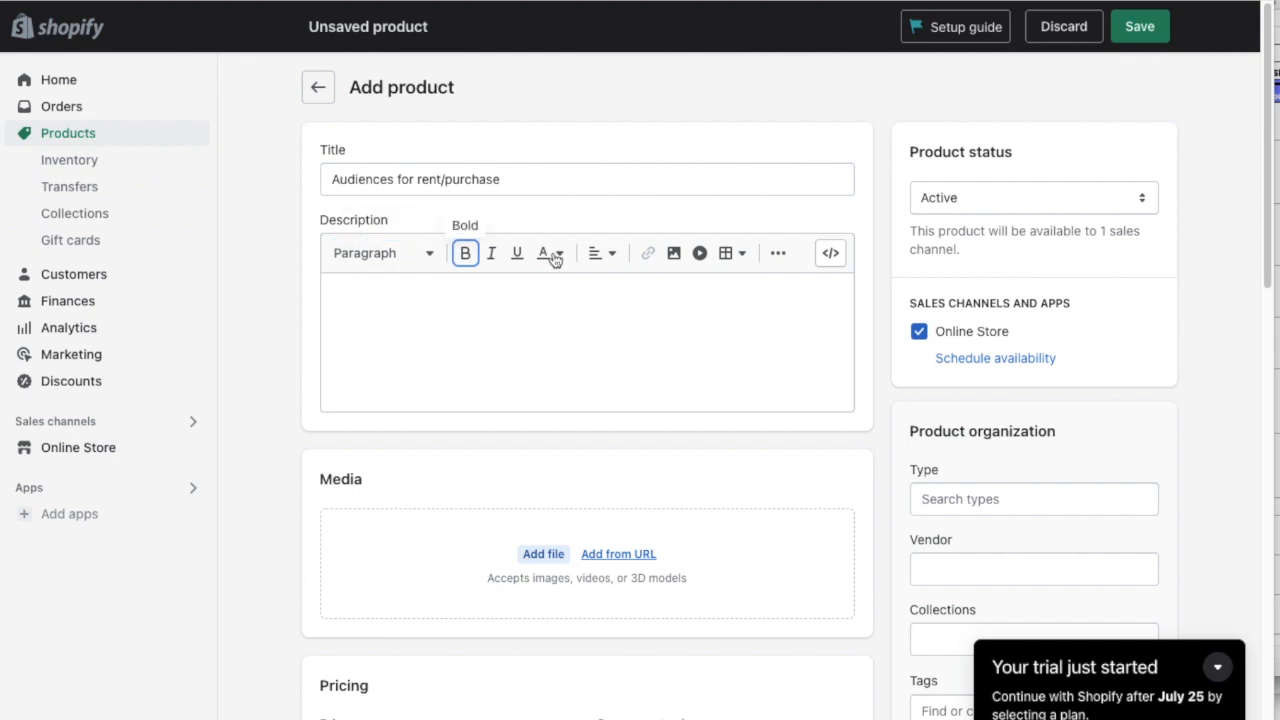
- Fill in the description about Clever Moe delivering audiences on 6 Ad networks and add the Amazon Web Campaign image as product media
click(460, 317)
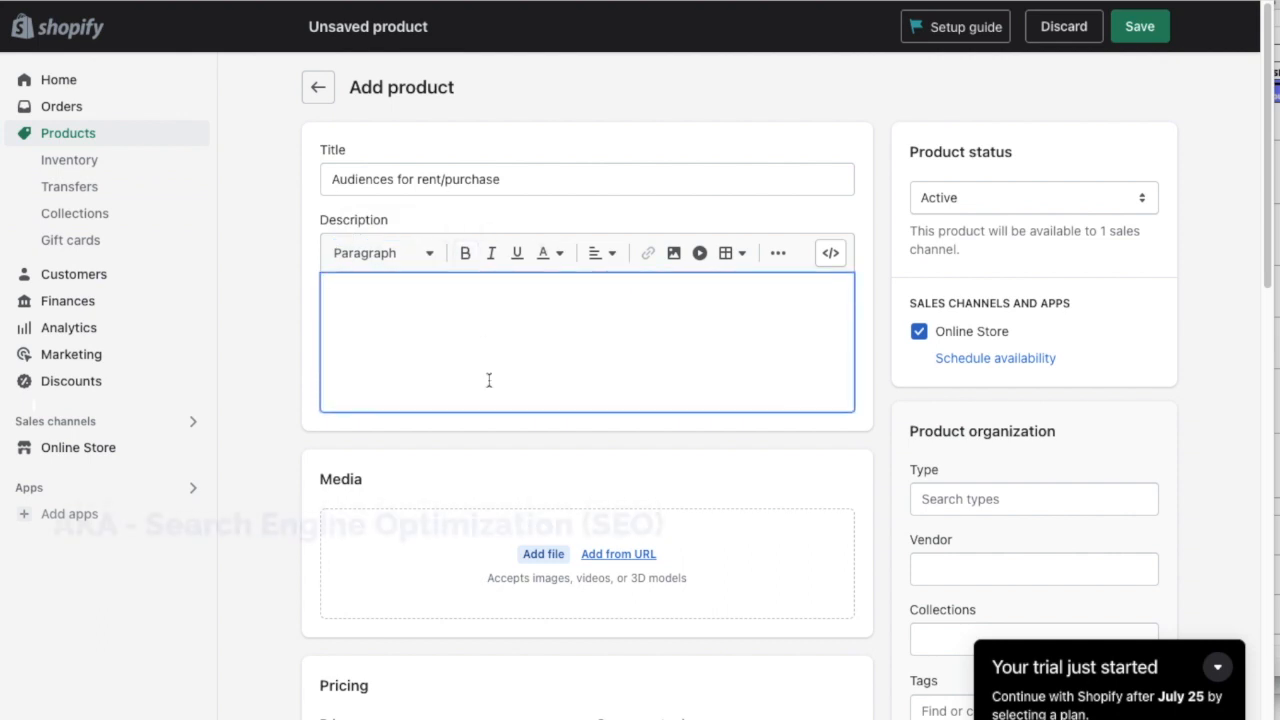
text(Enter a product URL, list of topics (interests, keywords, brands), Clever Moe delivers audiences on 6 Ad networks)
drag(1039, 50, 540, 552)
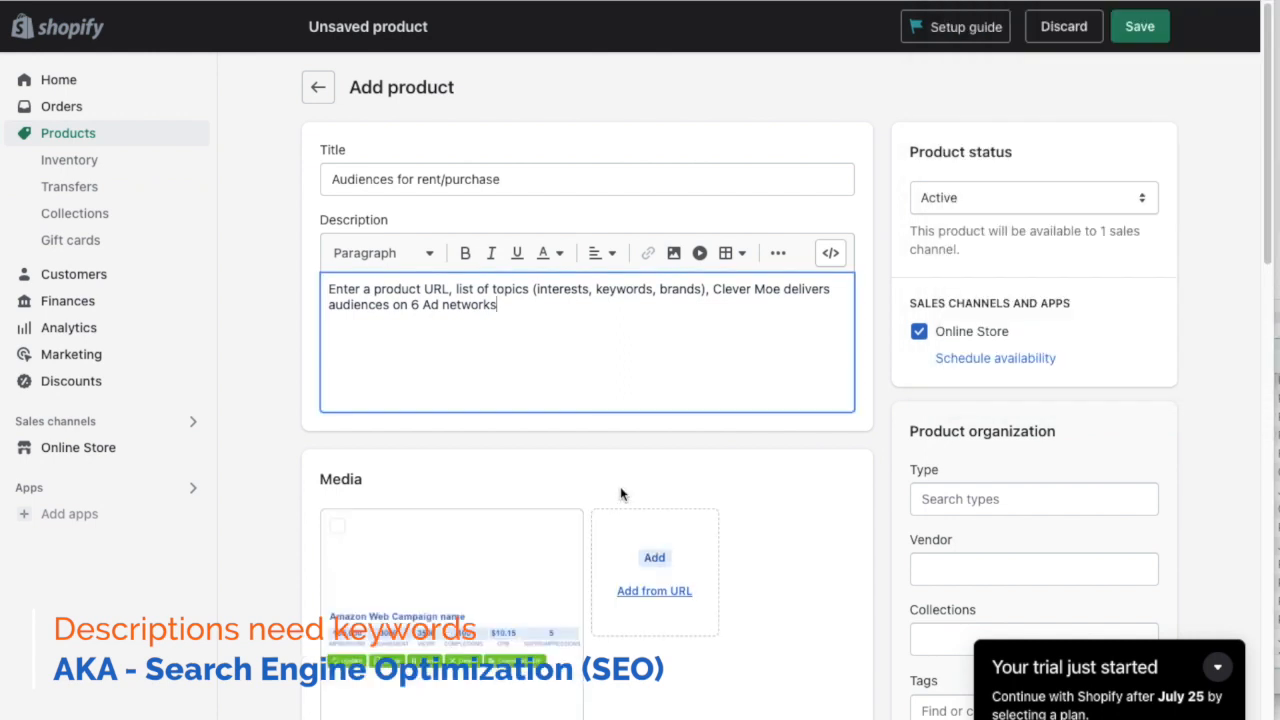
- Set the product's price to $1499, its cost per item to $499 and its SKU to 10011
scroll(647, 471, down, 6)
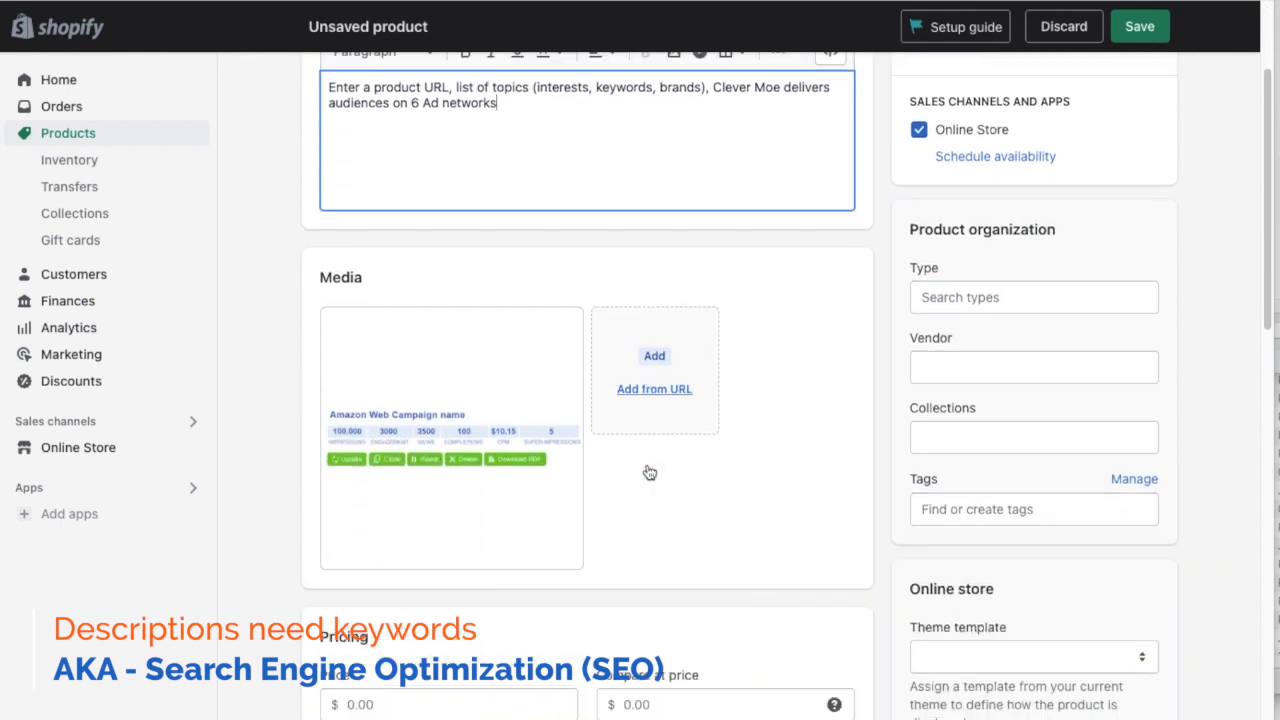
click(384, 311)
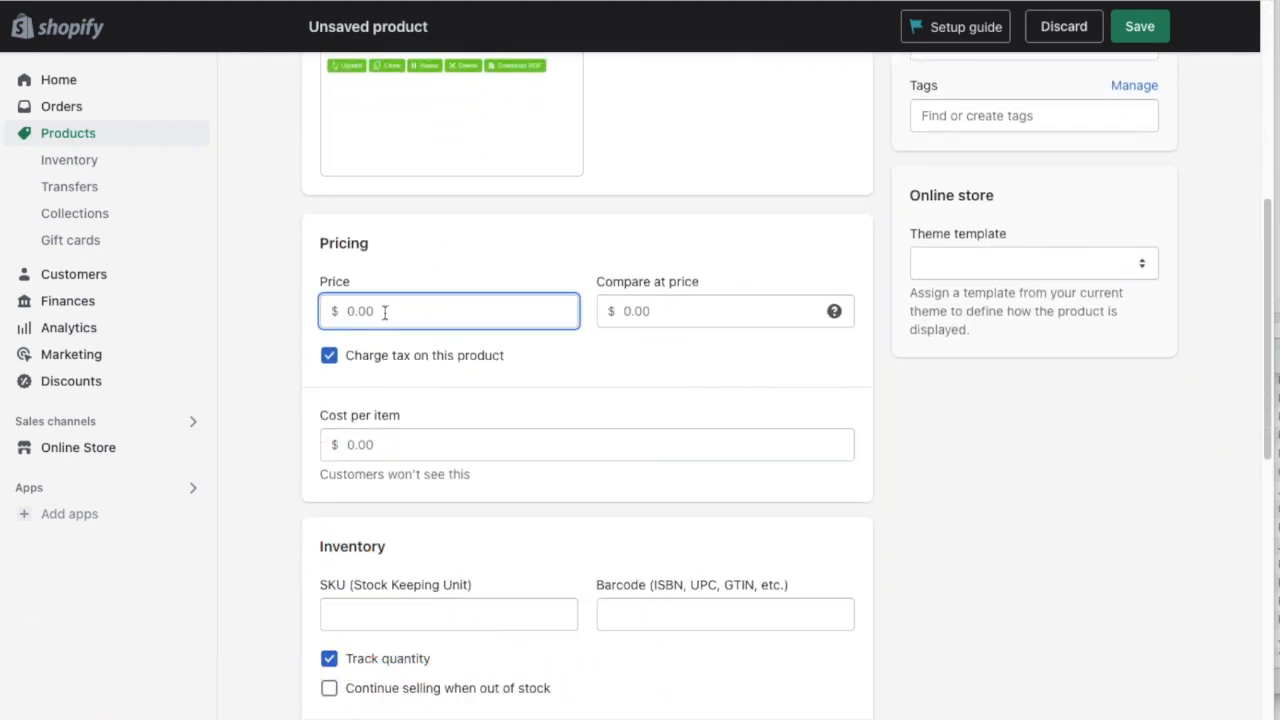
text(1)
text(499)
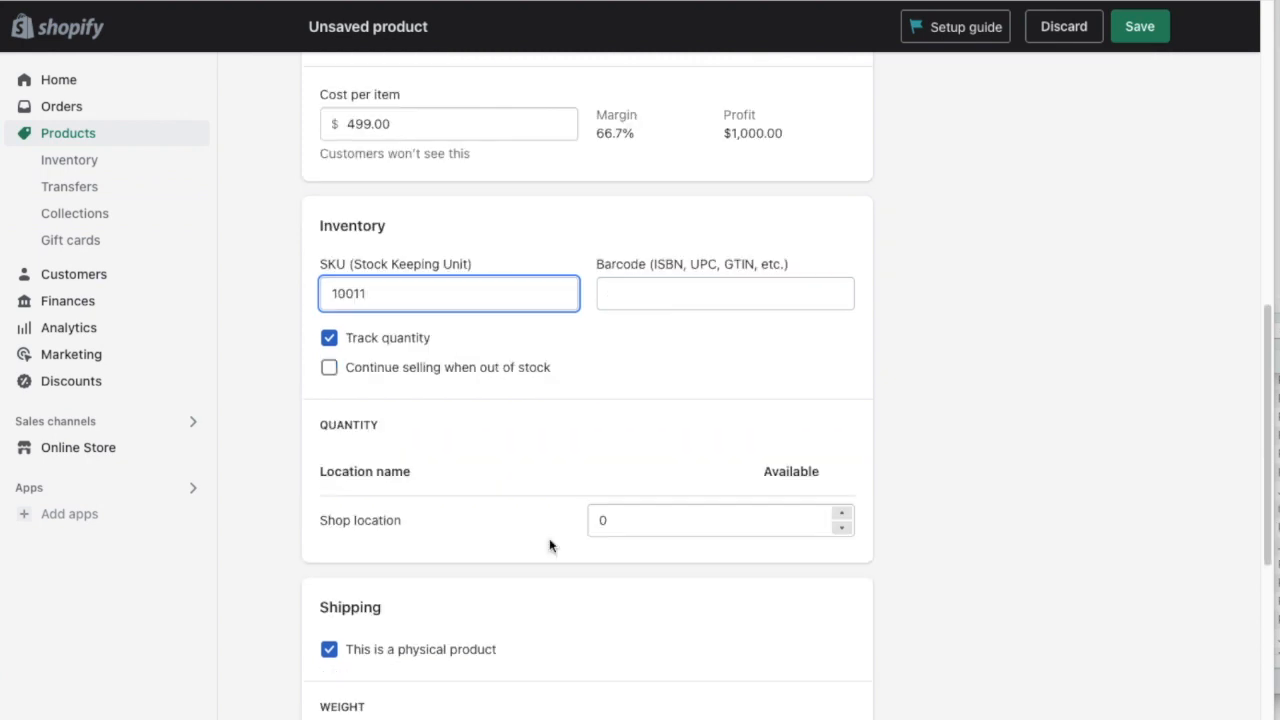
- Set the available quantity at the shop location to 10
double_click(842, 514)
double_click(843, 515)
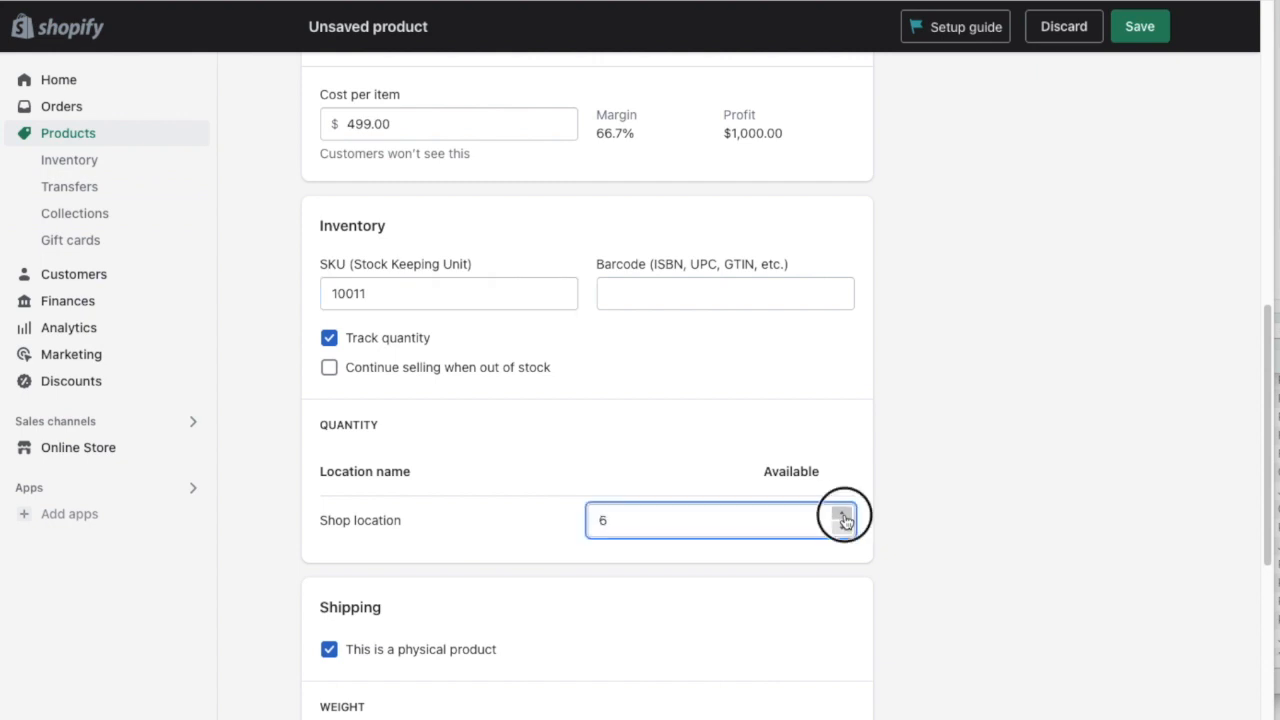
double_click(843, 517)
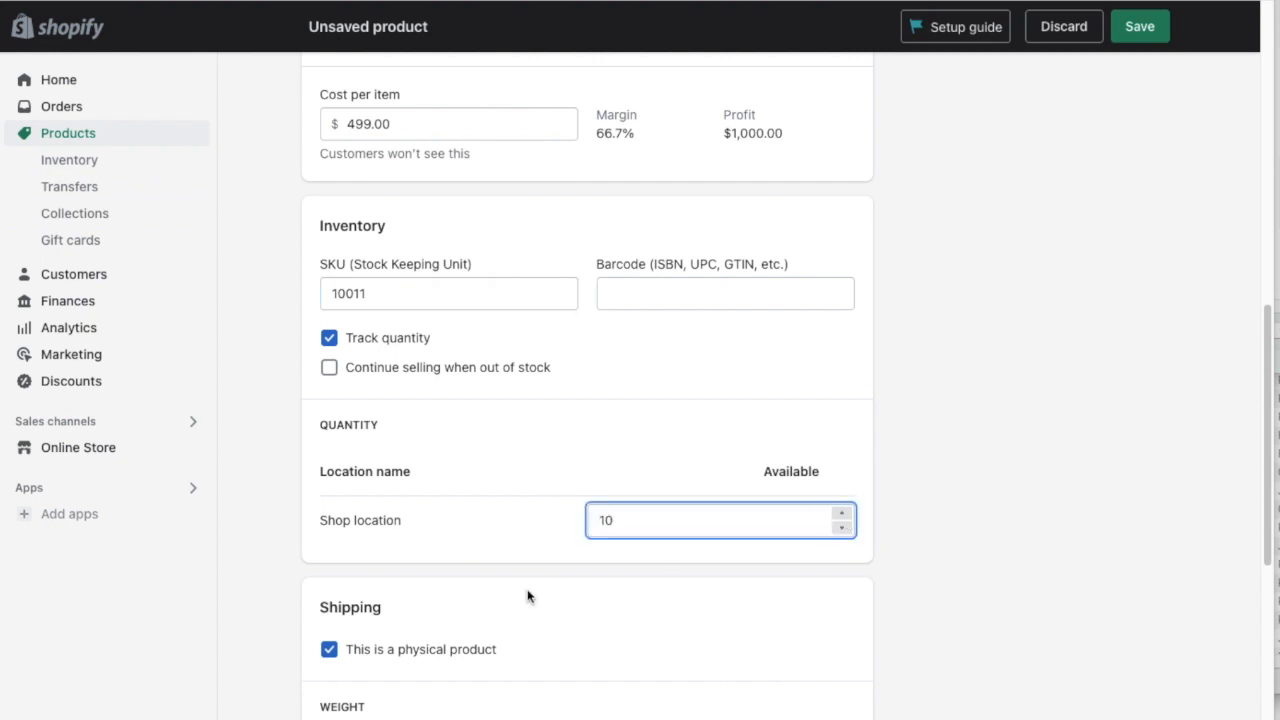
- Mark the item as not a physical product and save the product
scroll(529, 594, down, 1)
scroll(527, 592, down, 3)
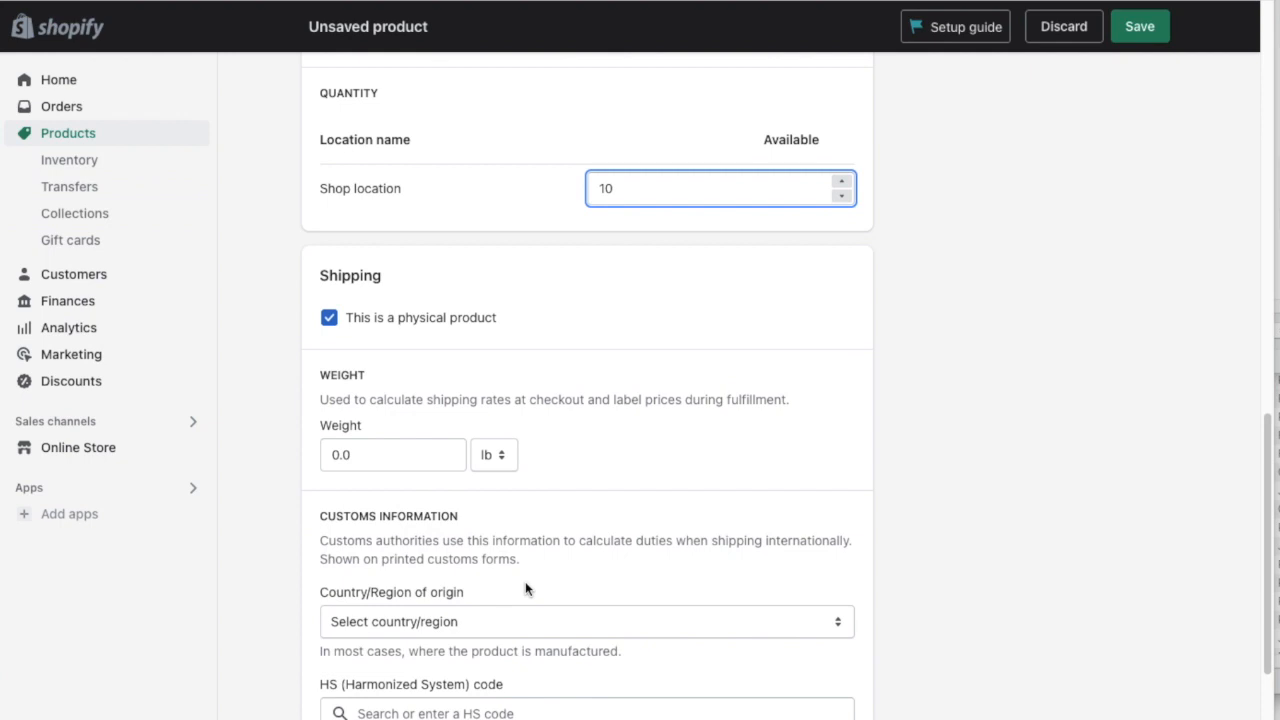
scroll(525, 590, down, 1)
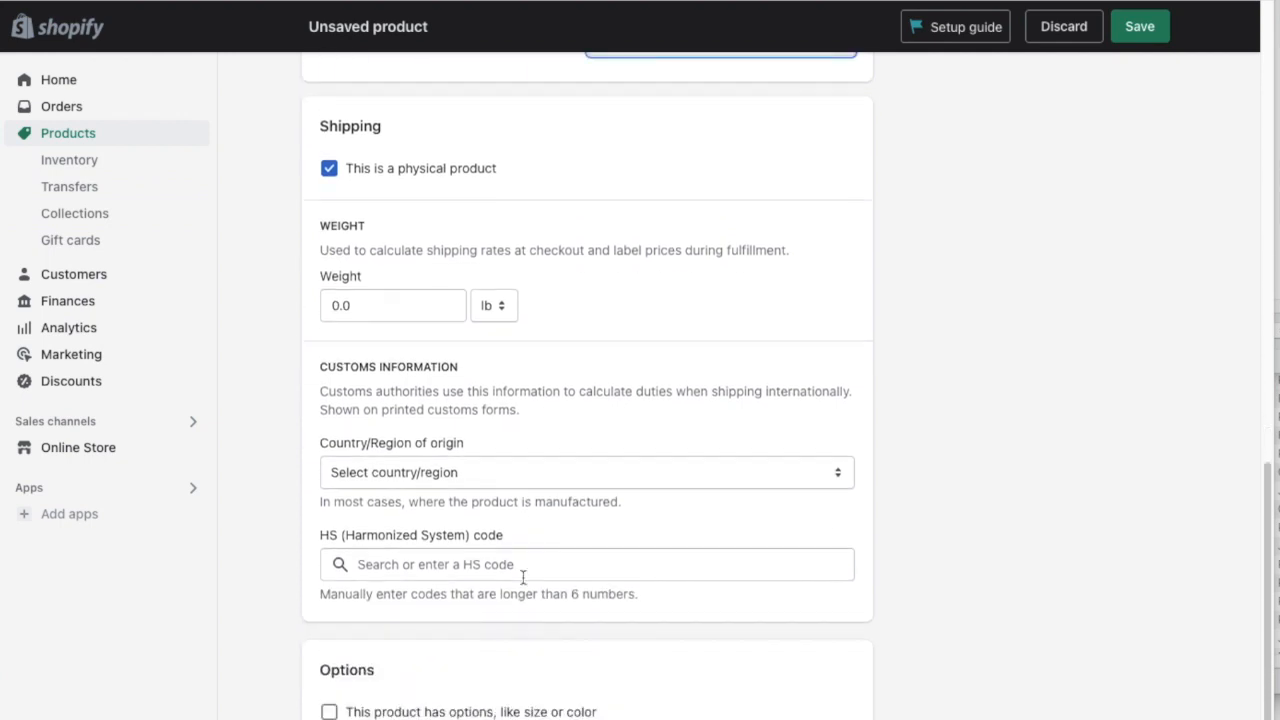
click(329, 169)
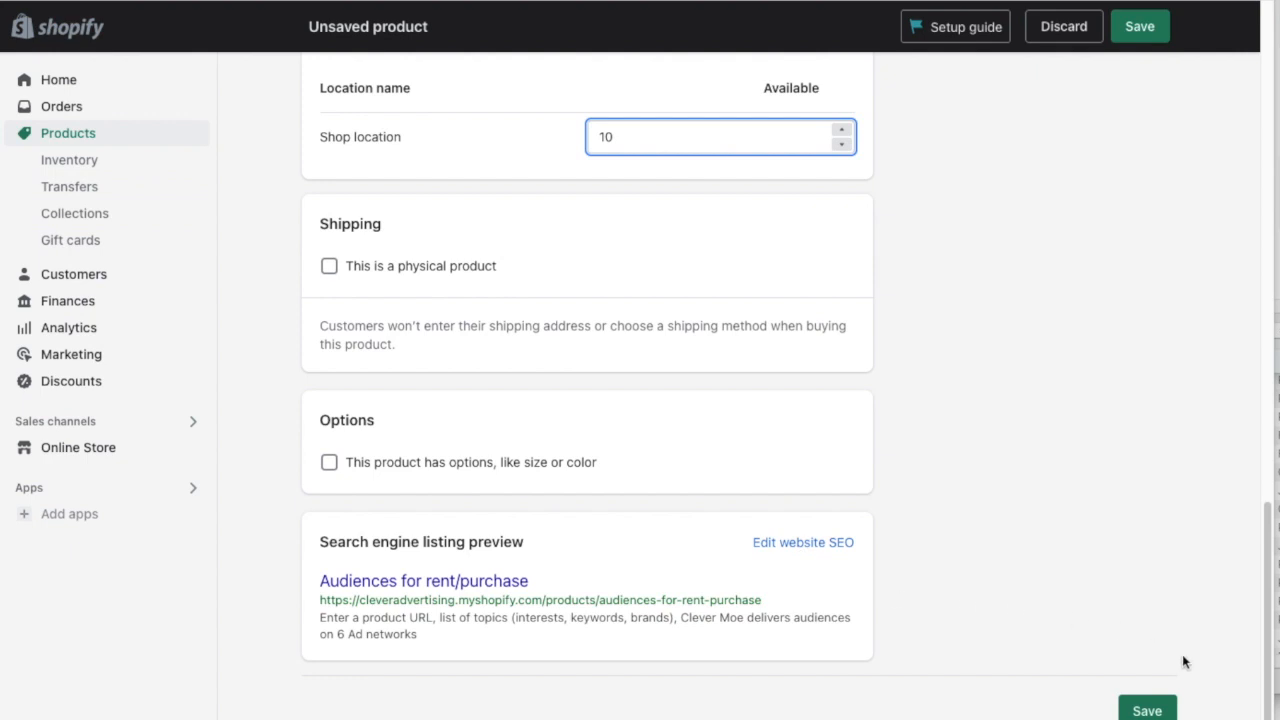
click(1149, 711)
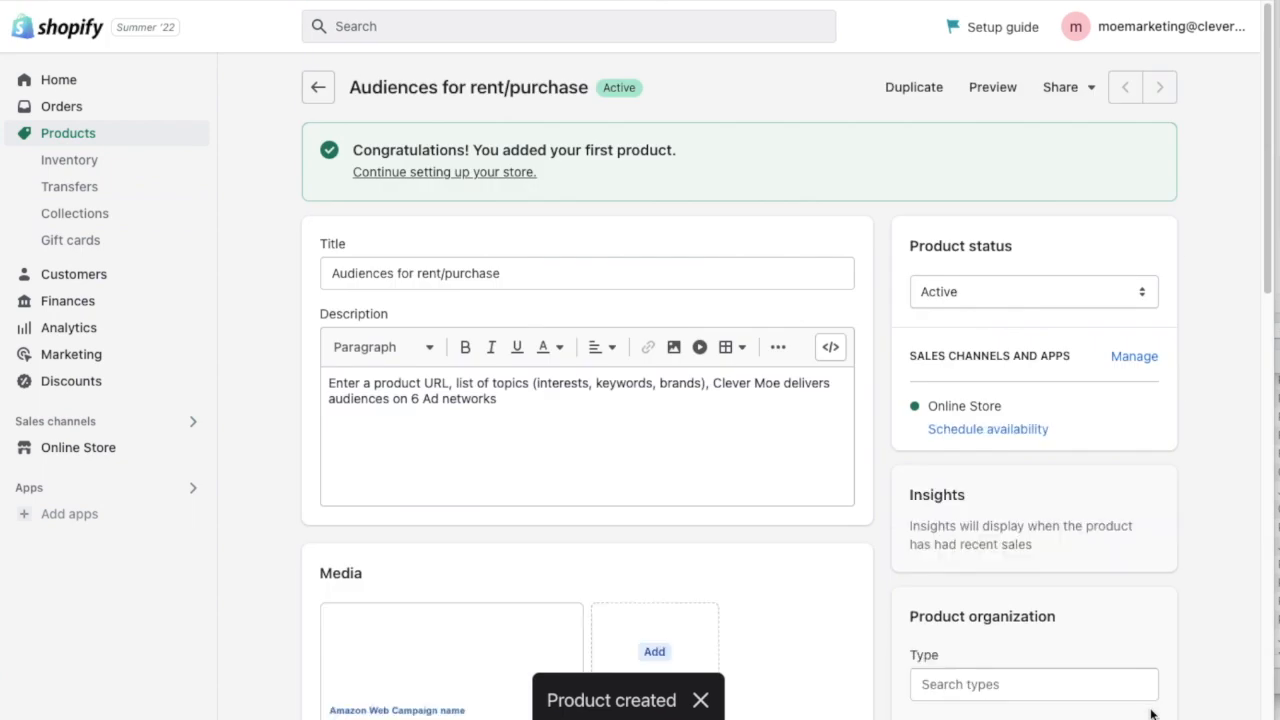
- Return to the product list and view the online storefront and its catalog
click(318, 87)
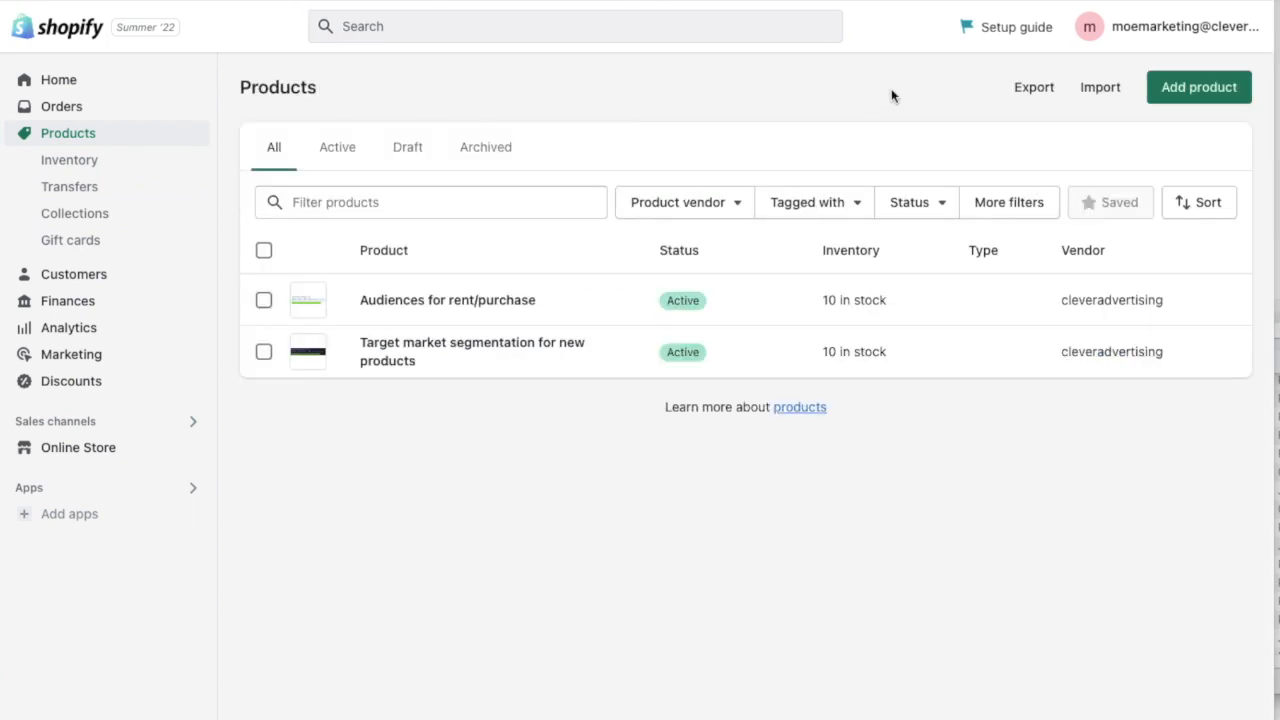
mouse_move(99, 445)
click(193, 448)
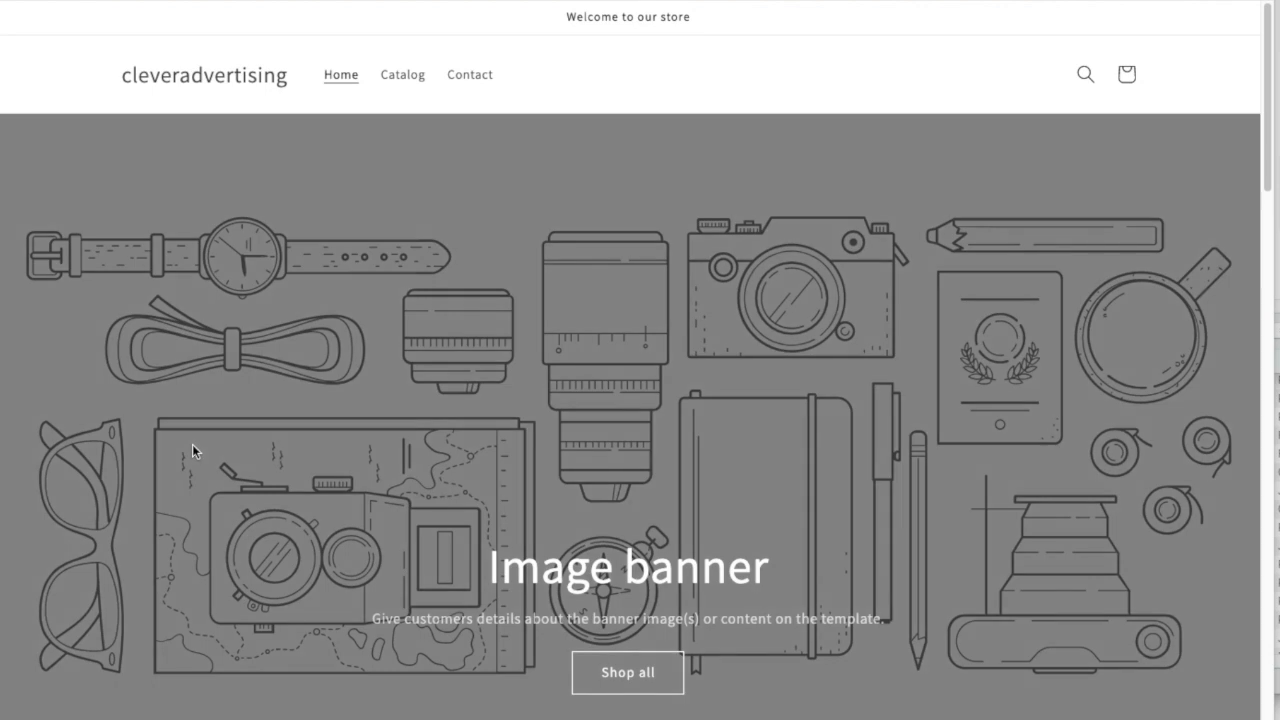
click(406, 74)
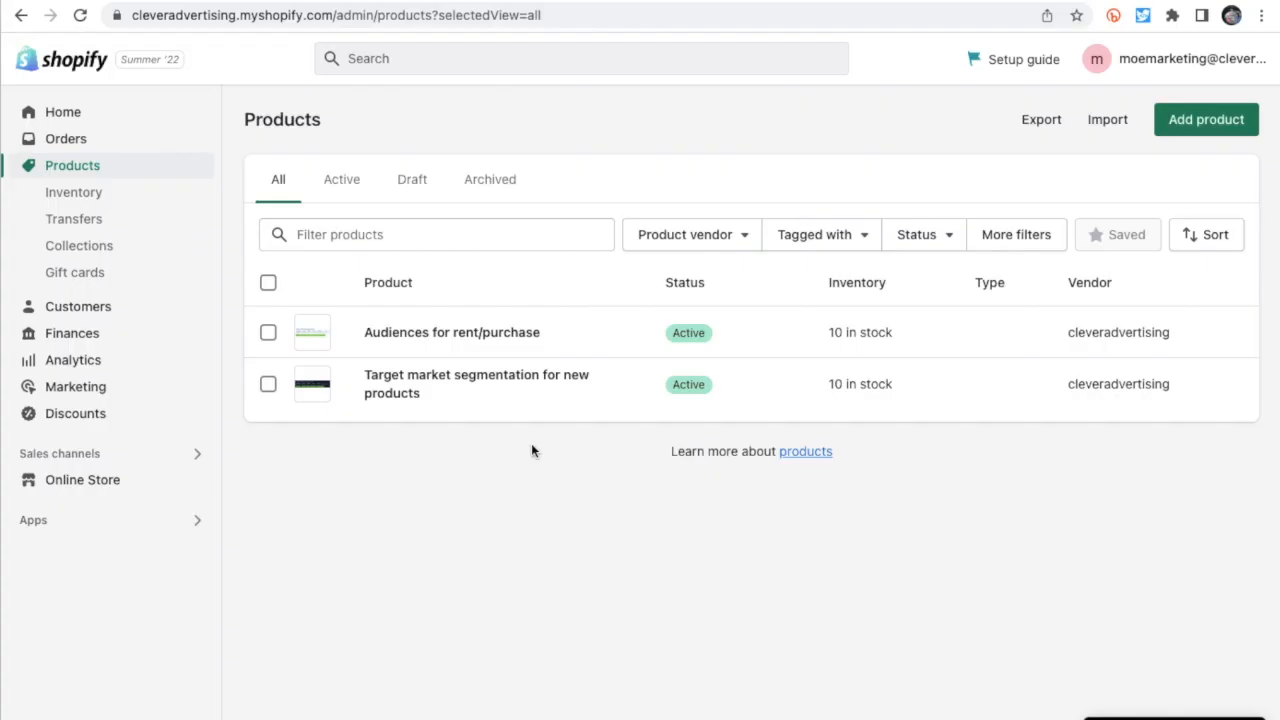
- Browse the free themes for the online store and add the Taste theme to the theme library
click(74, 479)
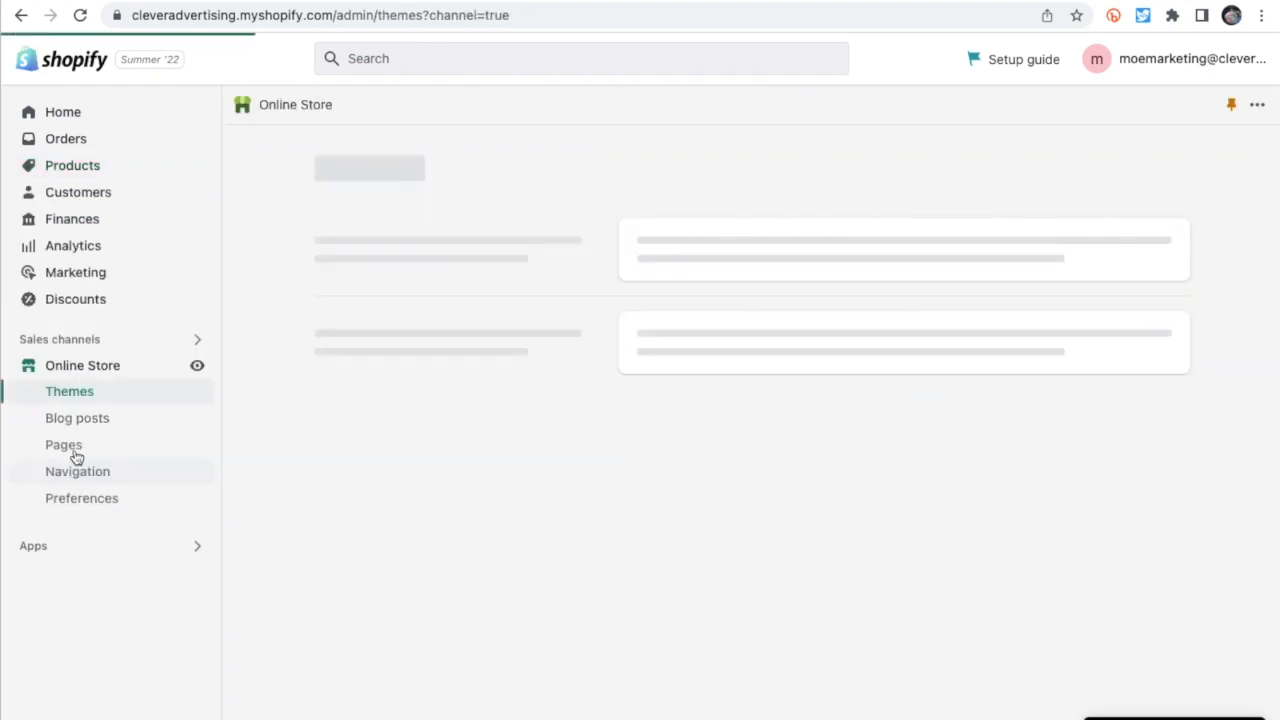
click(70, 394)
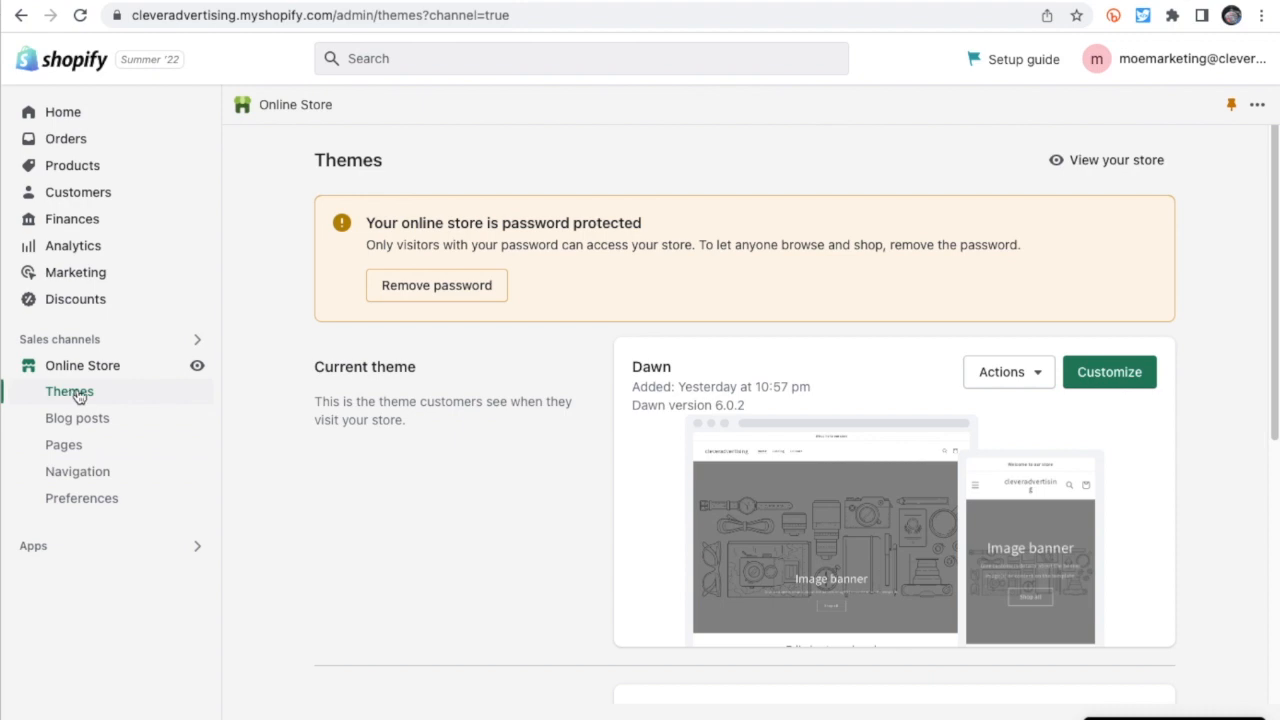
scroll(456, 454, down, 2)
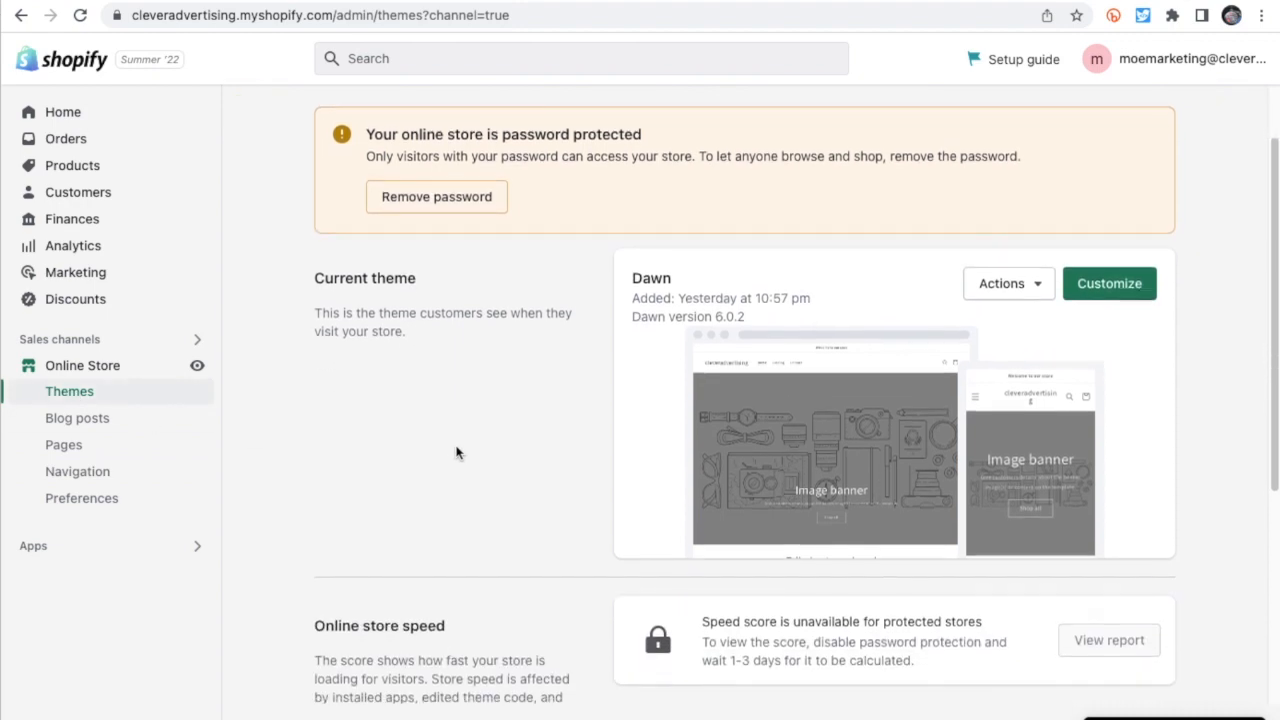
scroll(455, 453, down, 4)
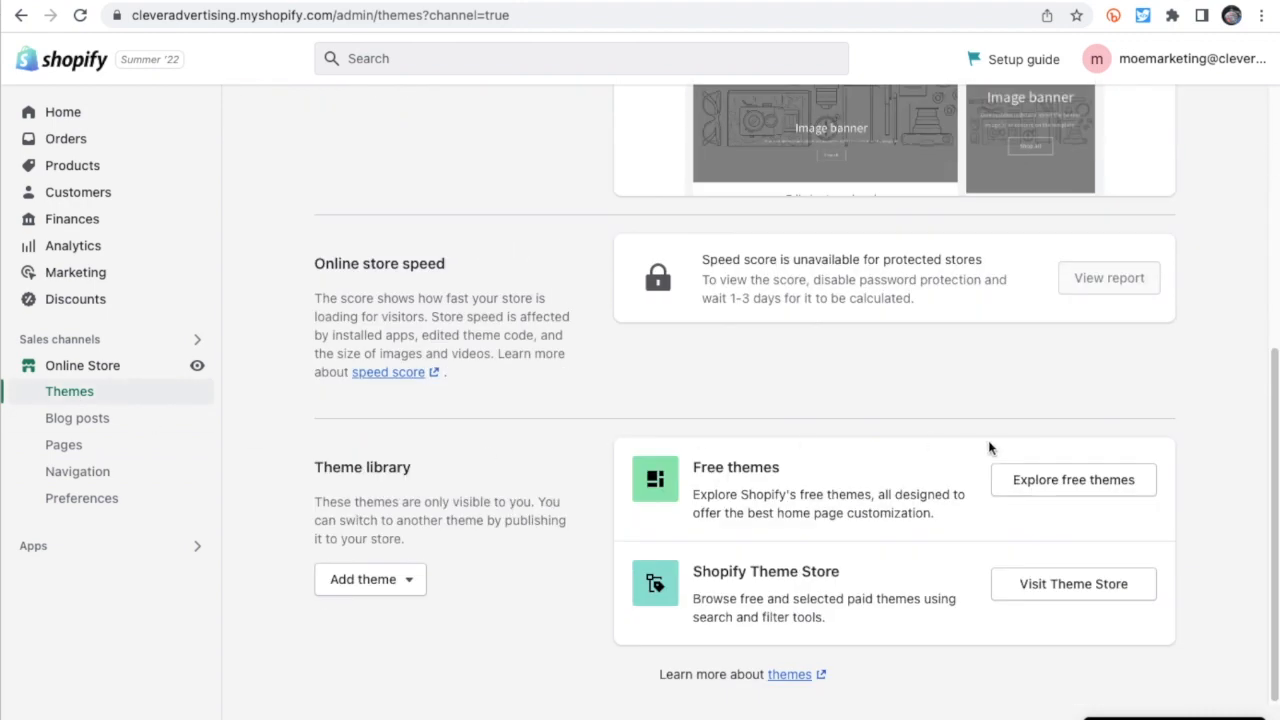
click(1070, 488)
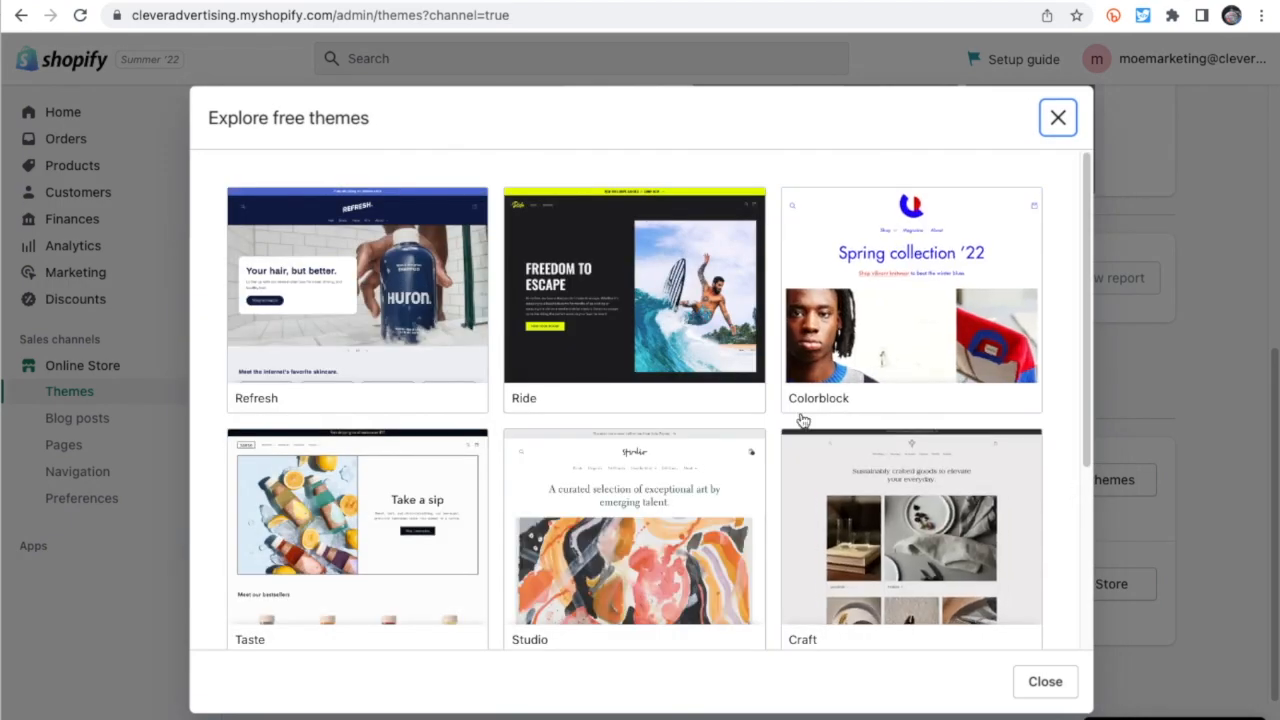
scroll(798, 430, down, 2)
scroll(795, 418, down, 1)
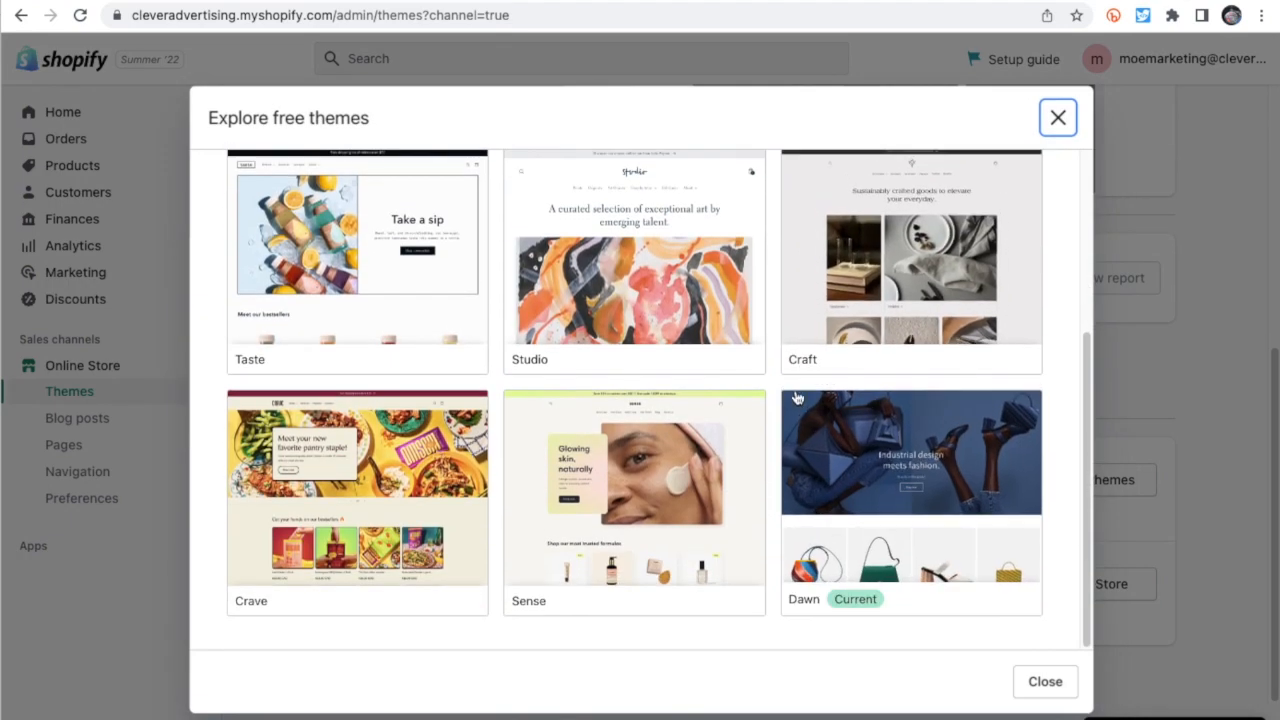
click(309, 208)
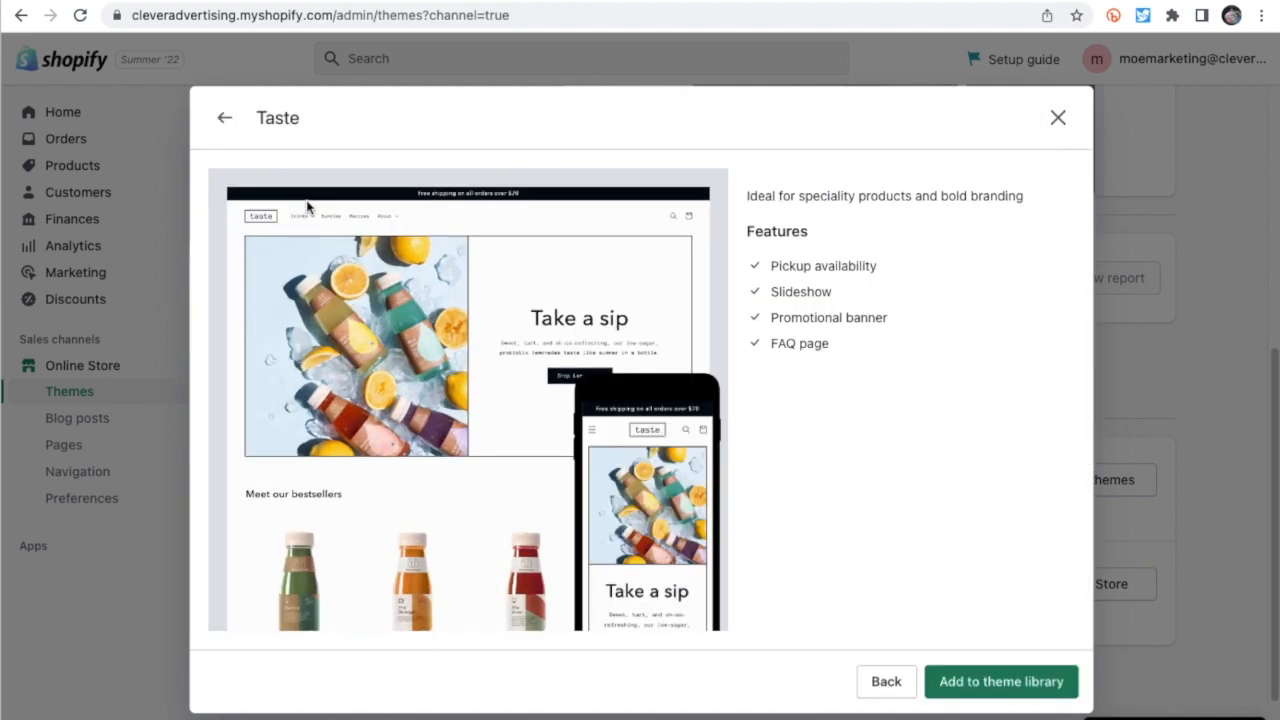
click(1019, 686)
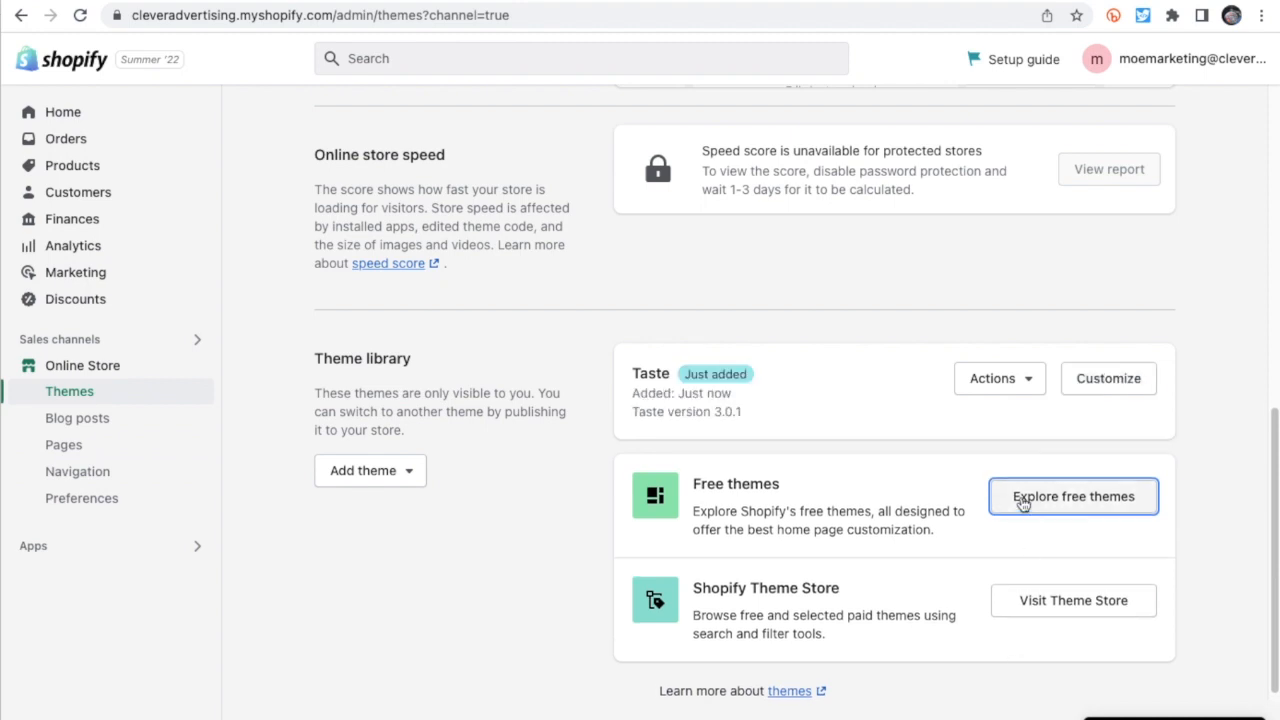
- Preview the store in the Taste theme and return to the theme library
click(1018, 378)
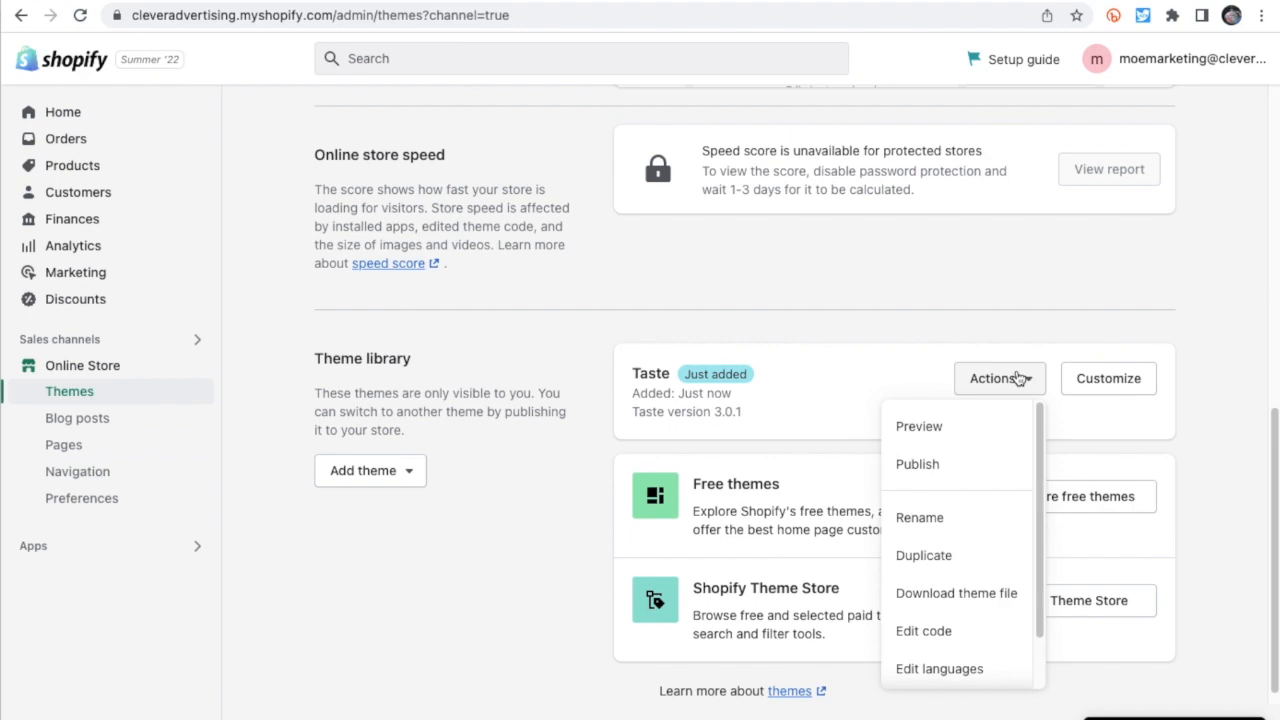
click(930, 430)
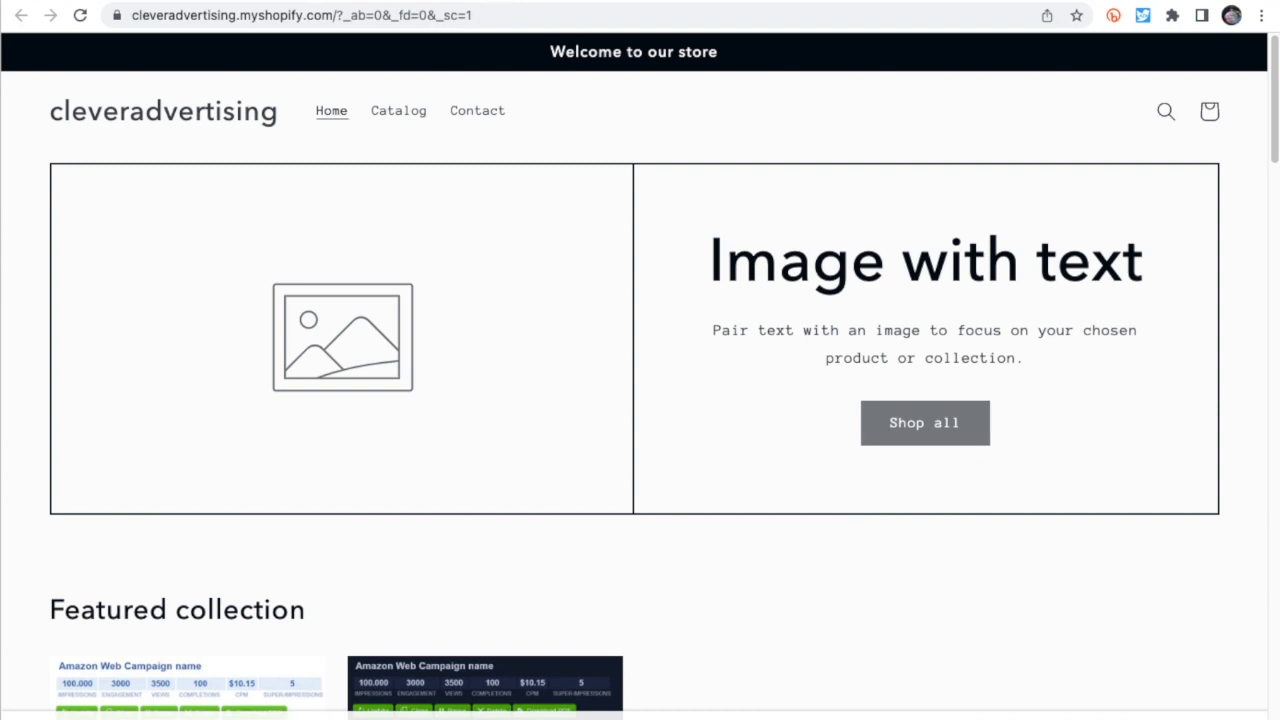
click(492, 1)
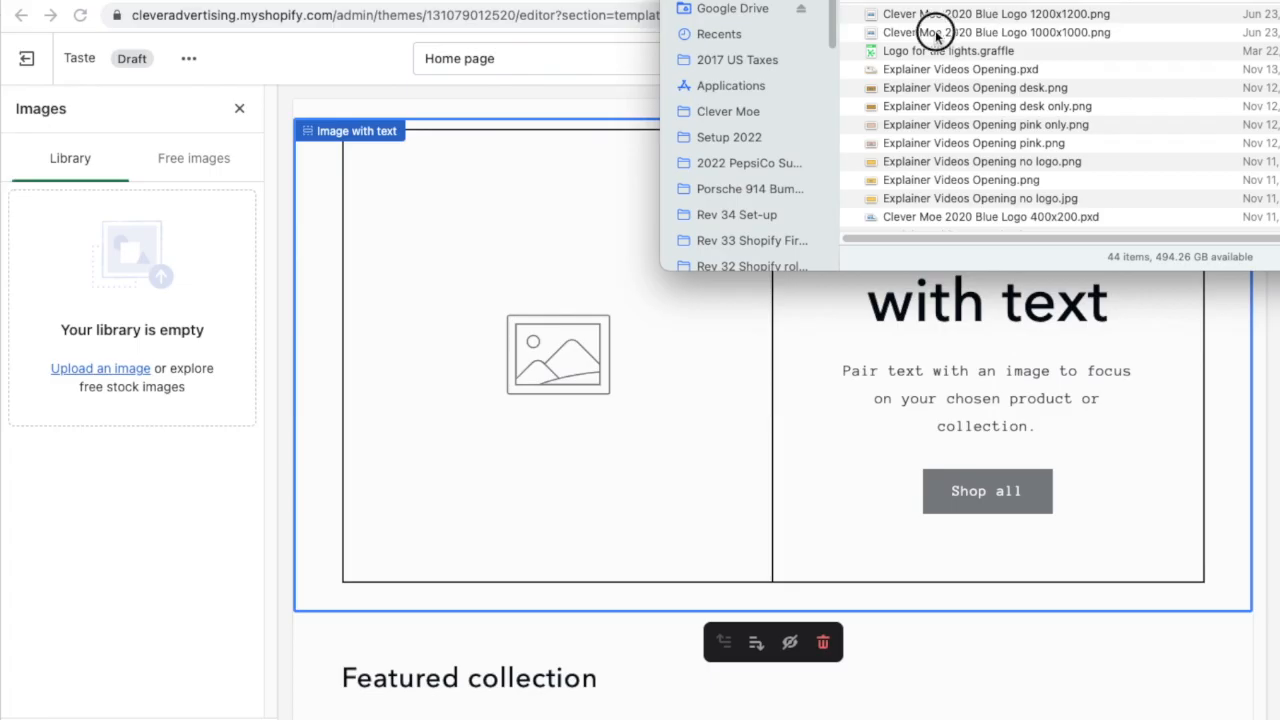
- Customize the Taste theme's home page, using the Clever Moe logo as the image in the Image with text section
drag(936, 32, 108, 281)
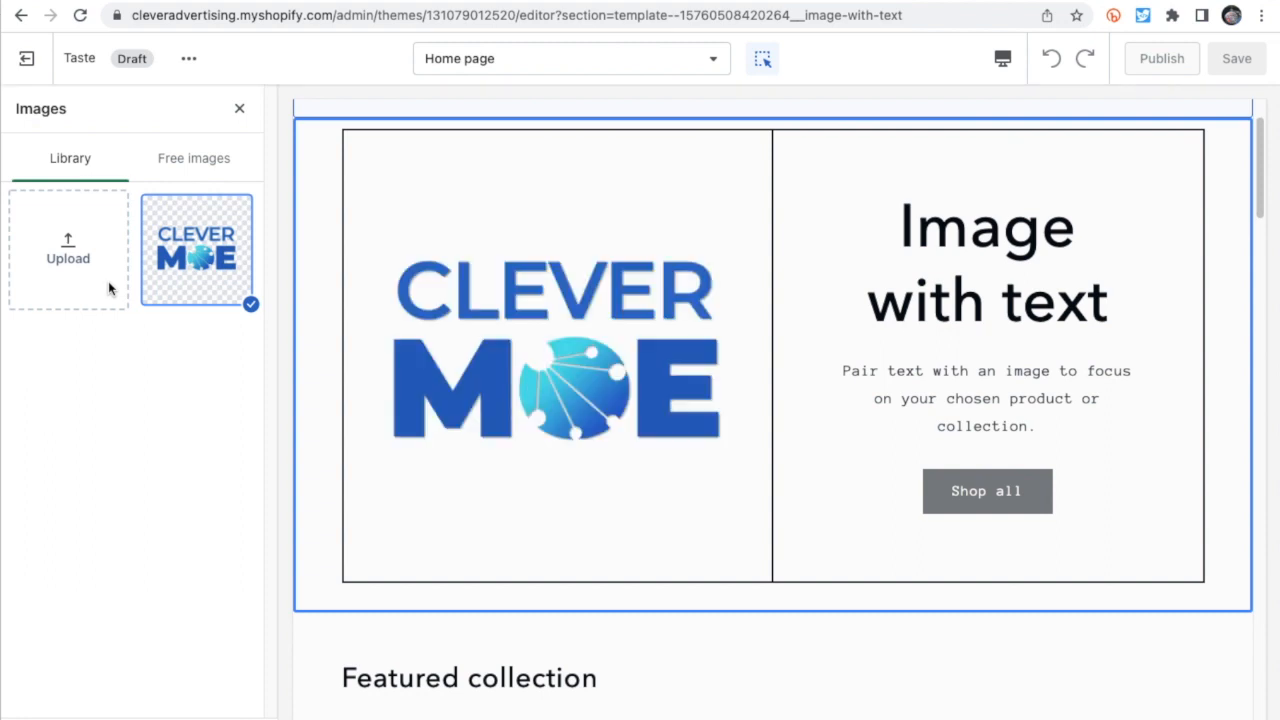
click(149, 209)
click(208, 255)
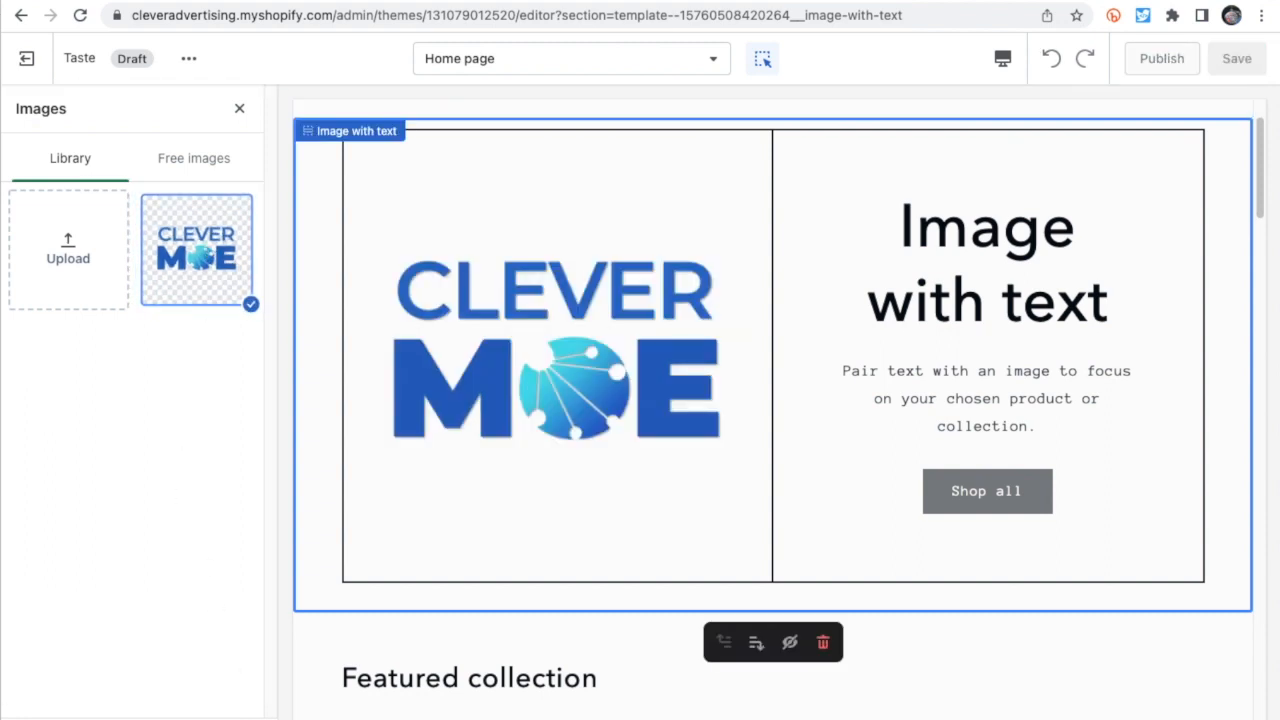
click(232, 717)
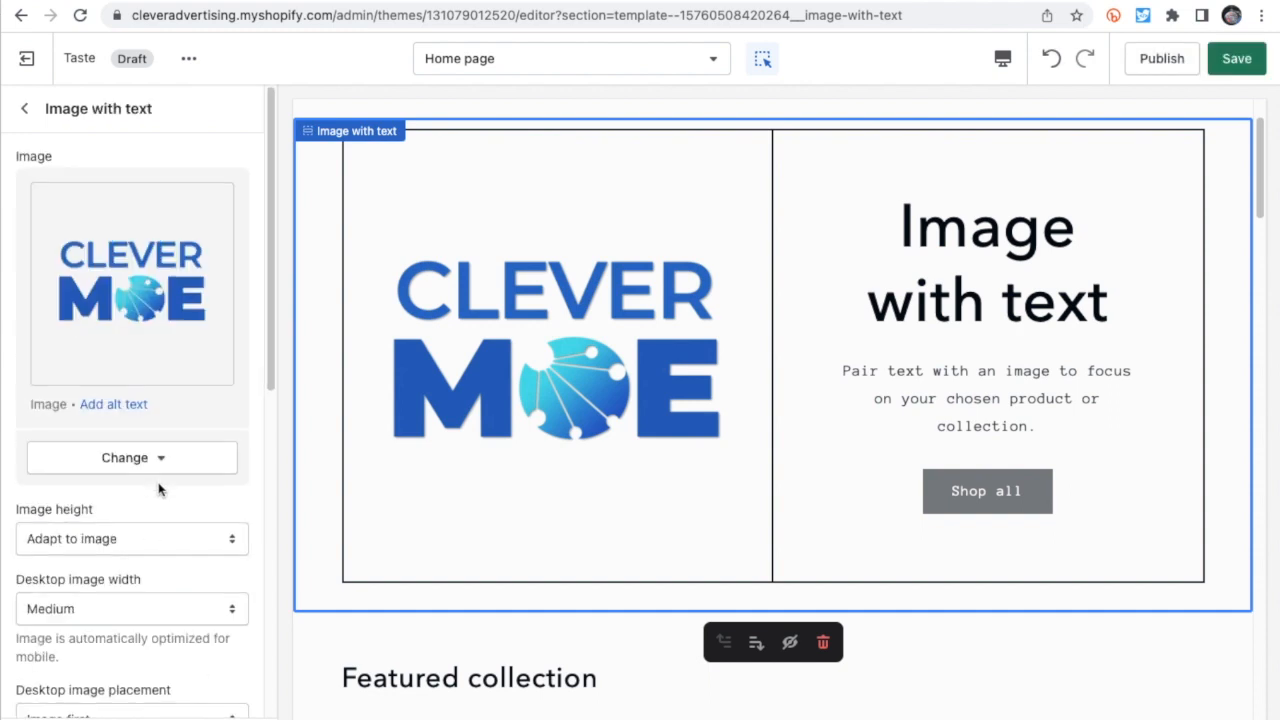
scroll(150, 482, down, 5)
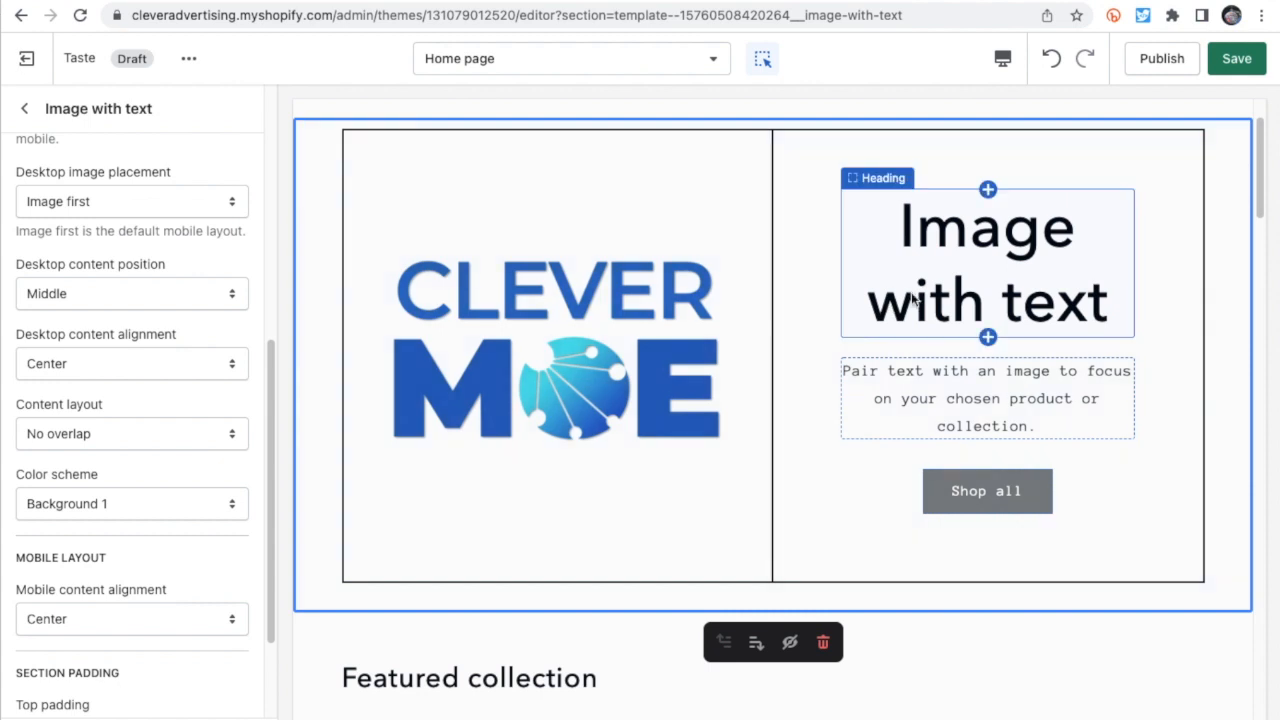
- Change the heading of the Image with text section to "Get people into your Shopify store"
click(977, 264)
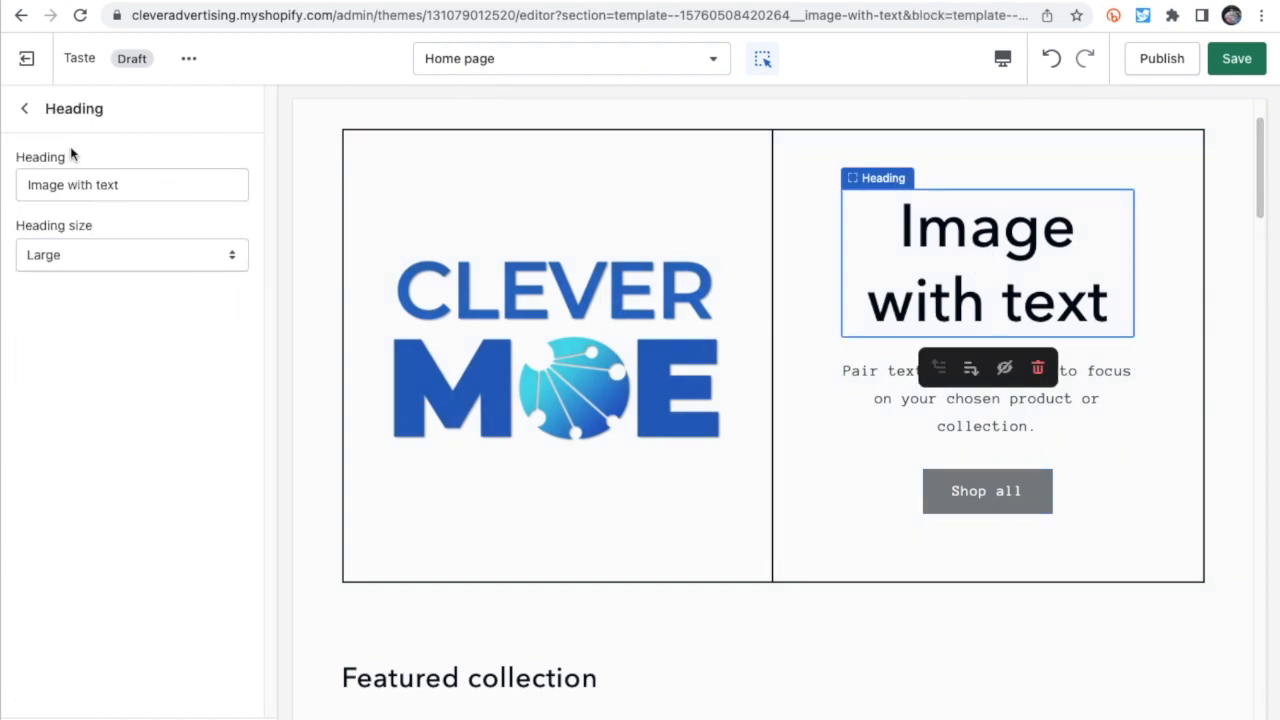
double_click(100, 180)
click(100, 177)
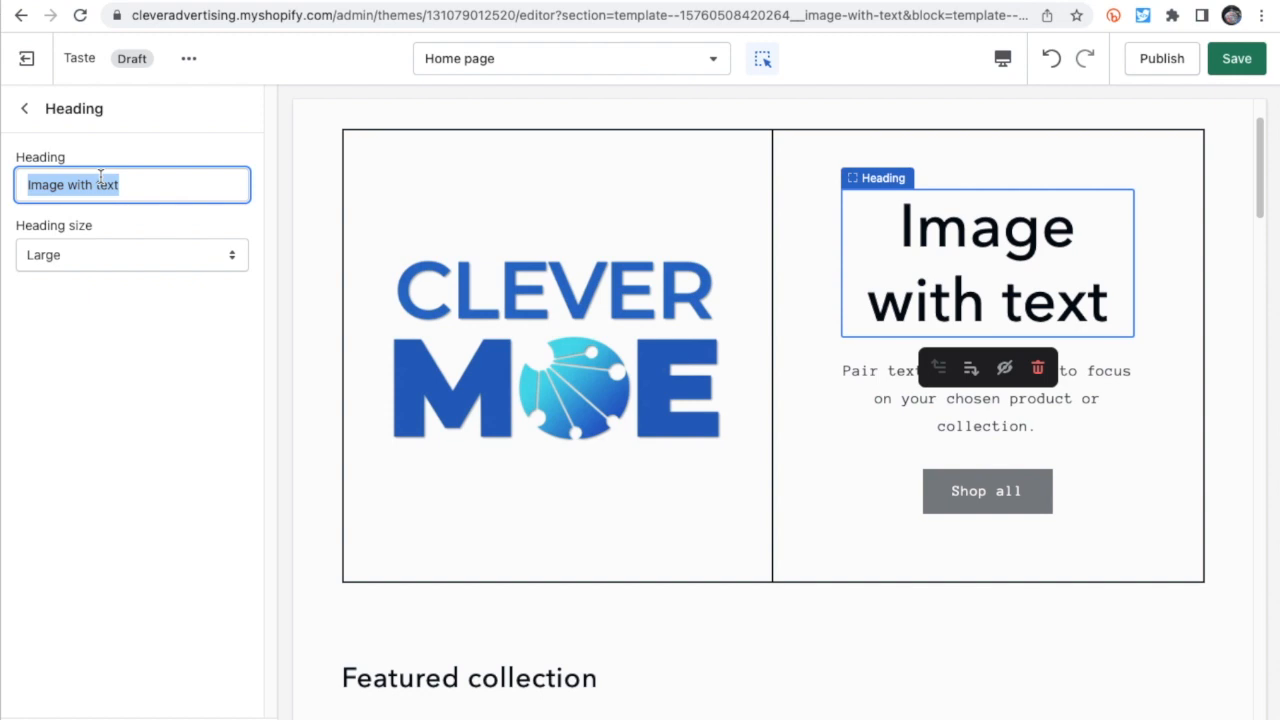
text(Get peo)
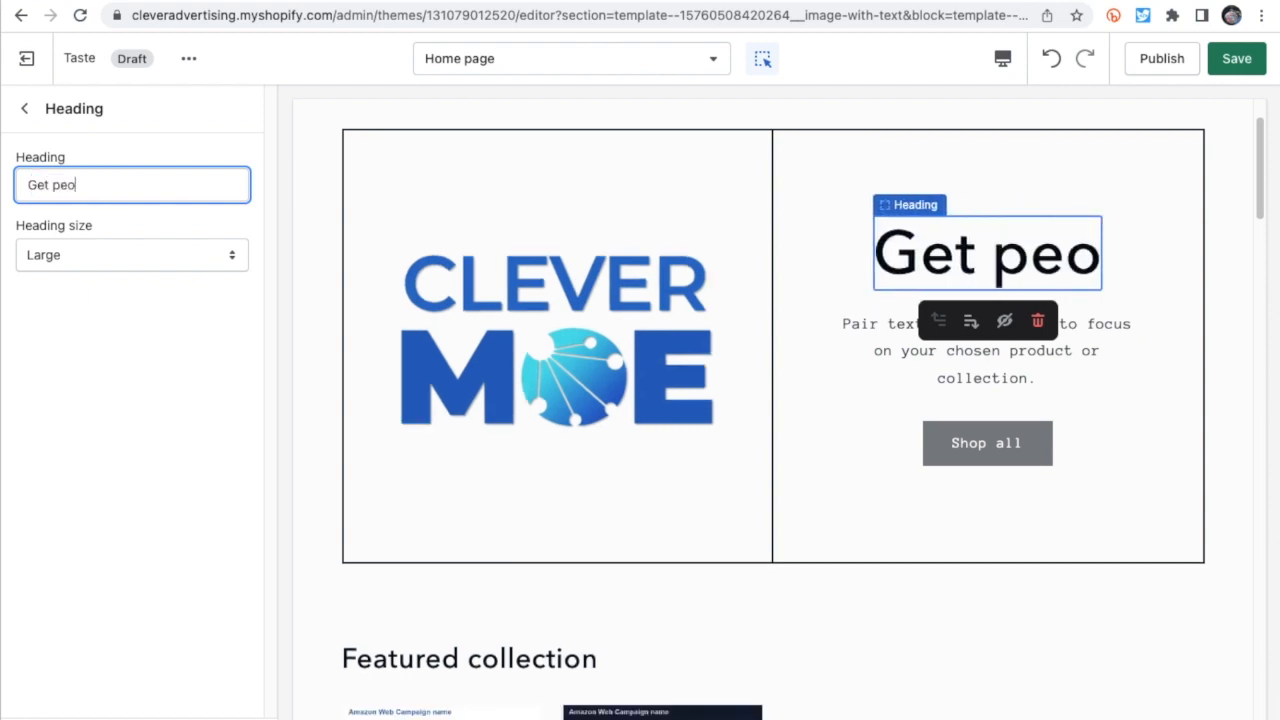
text(ple into y)
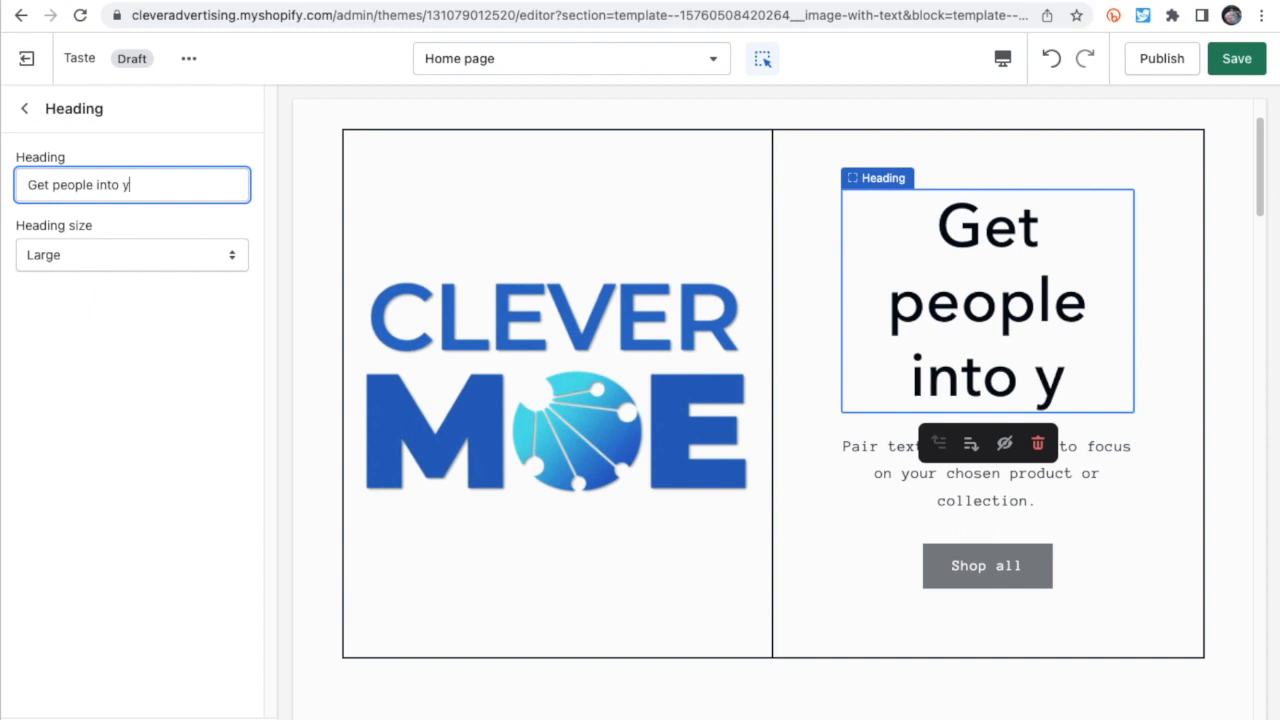
text(our stor)
key(BackSpace)
key(BackSpace)
key(BackSpace)
key(BackSpace)
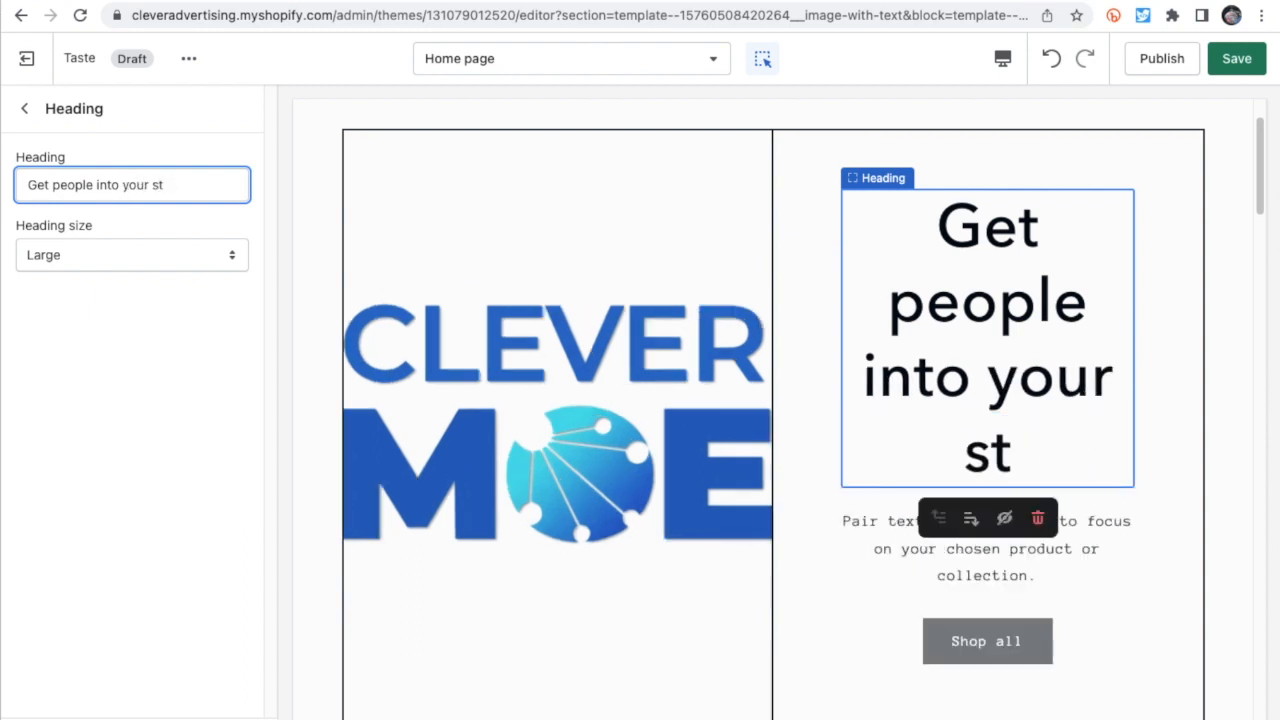
text(Shopify s)
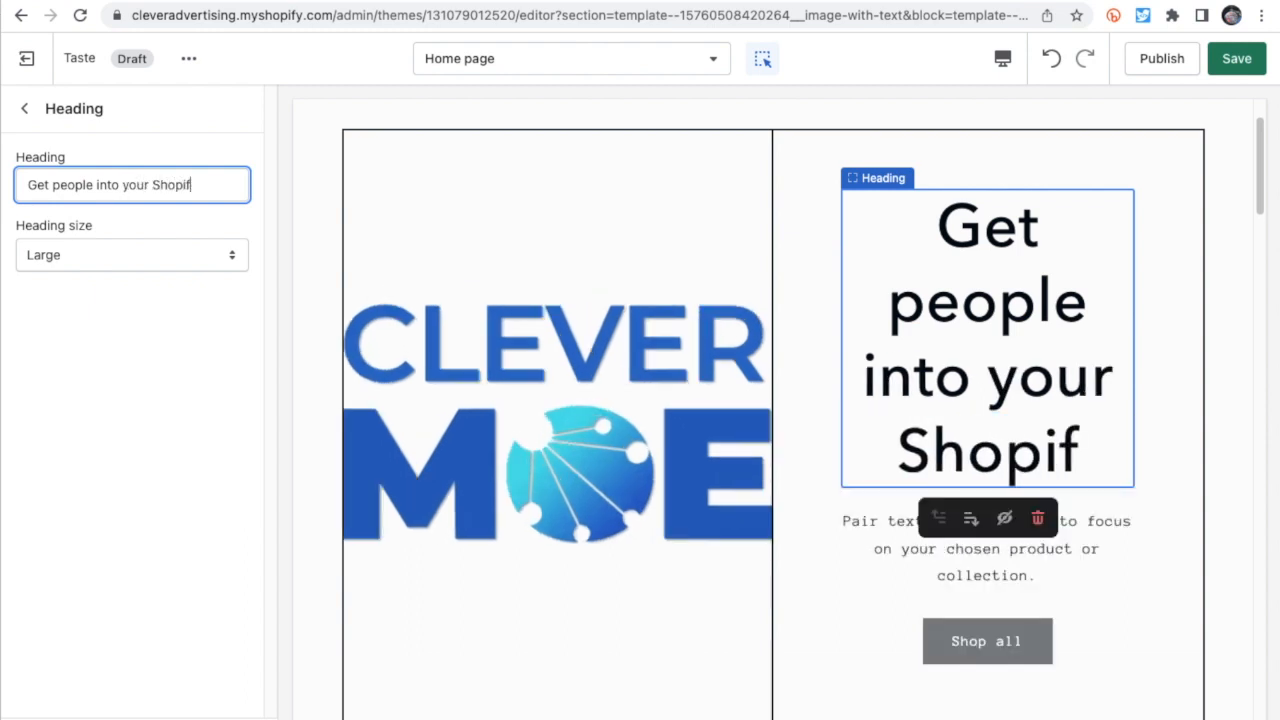
text(tore)
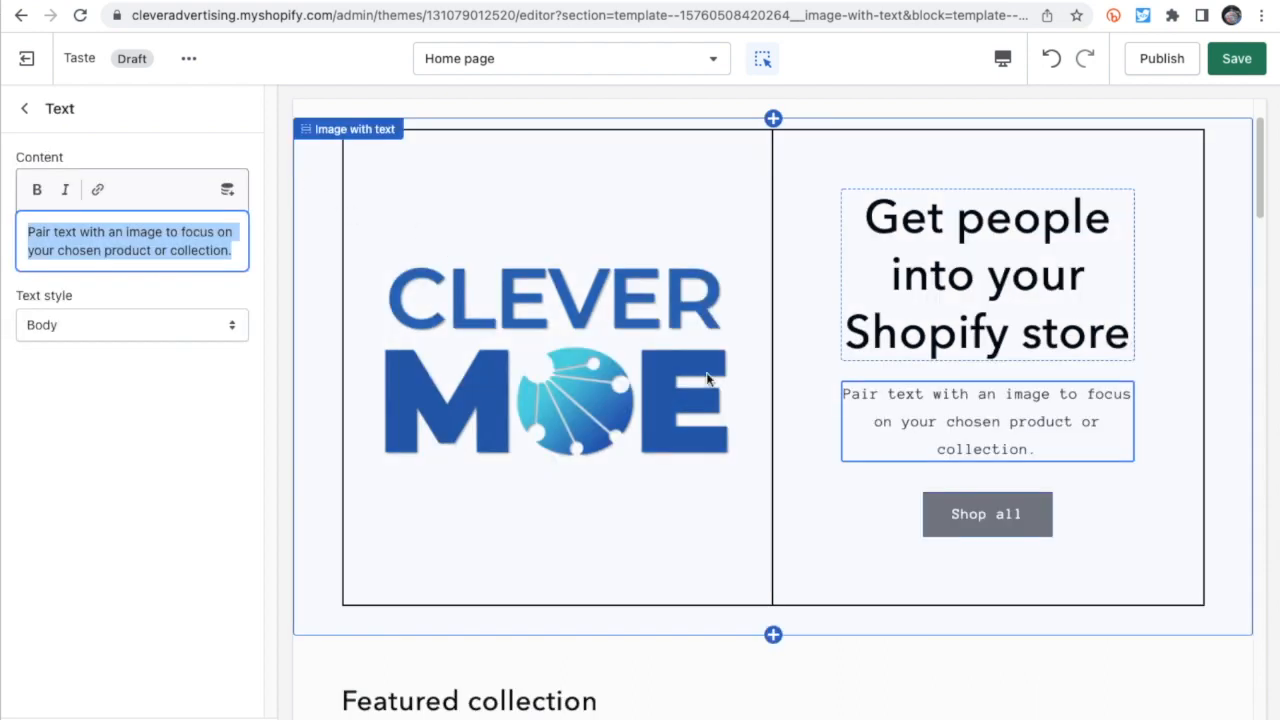
- Replace the Image with text section's body text with the copied Clever Moe description beginning "1 easy Web app to launch ads on 6 ad networks"
triple_click(90, 234)
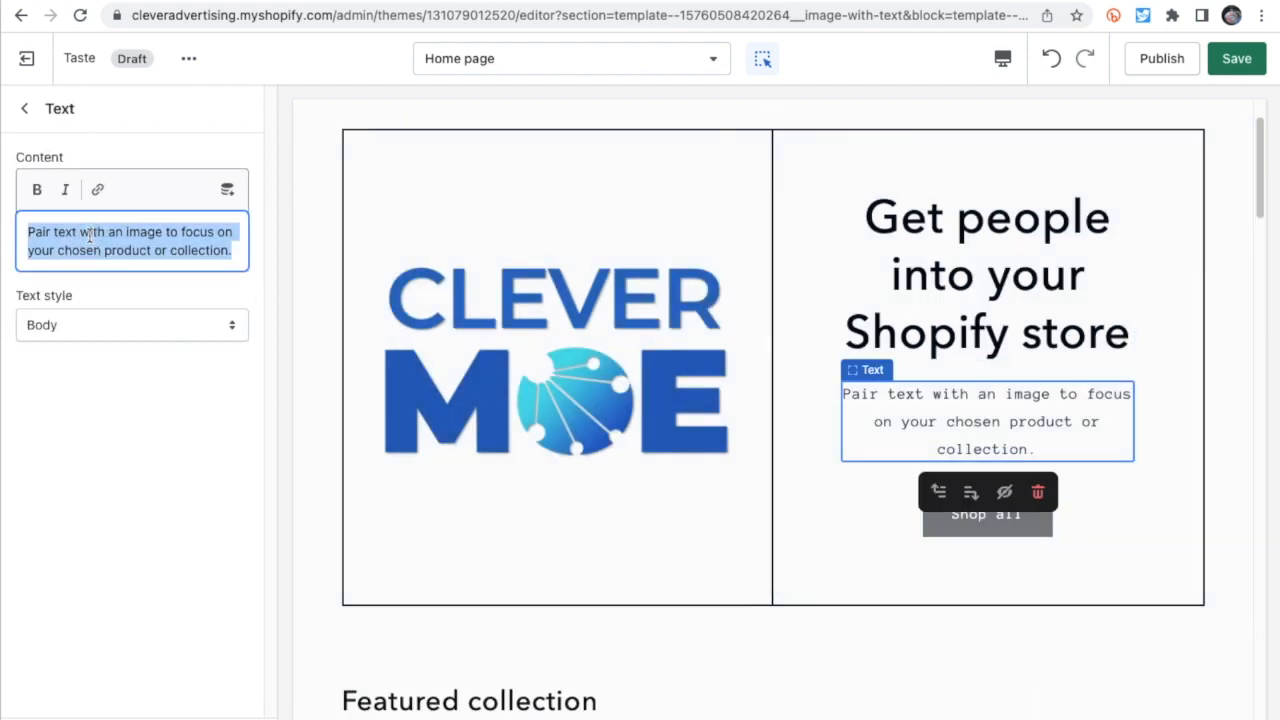
text(1 easy Web app to launch ads on 6 ad networks. That's Clever Moe. Automatic target audience selection. Creates, places, and manages the ads for you. 80x better ad results. And now Clever Moe is an app that plugs into your Shopify store.)
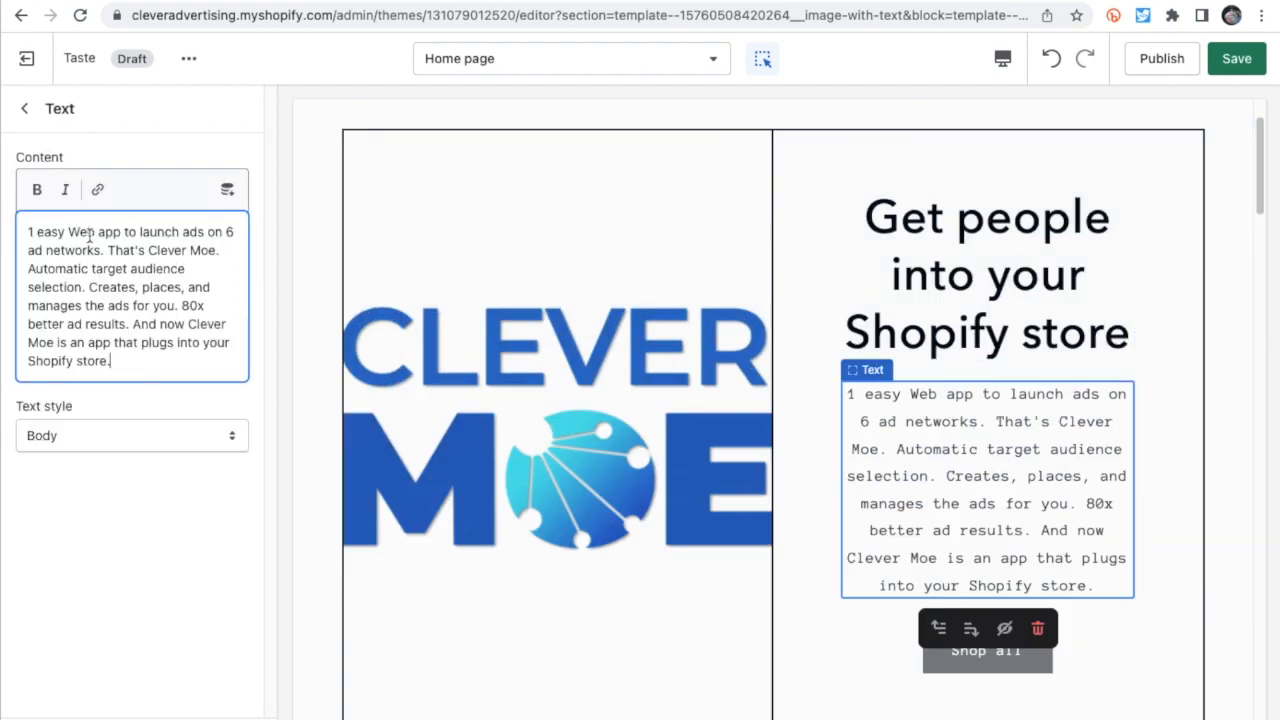
click(91, 510)
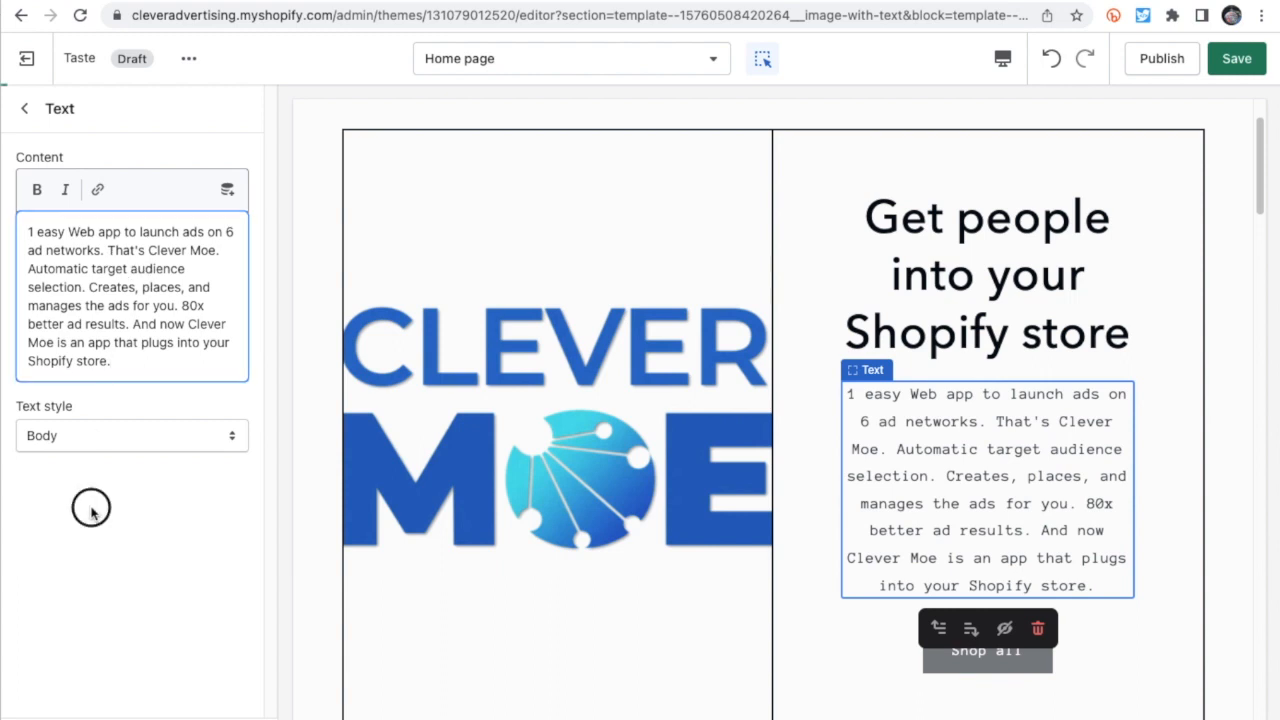
- Return to the home page's section list, then save the customizations and publish the Taste theme
click(38, 118)
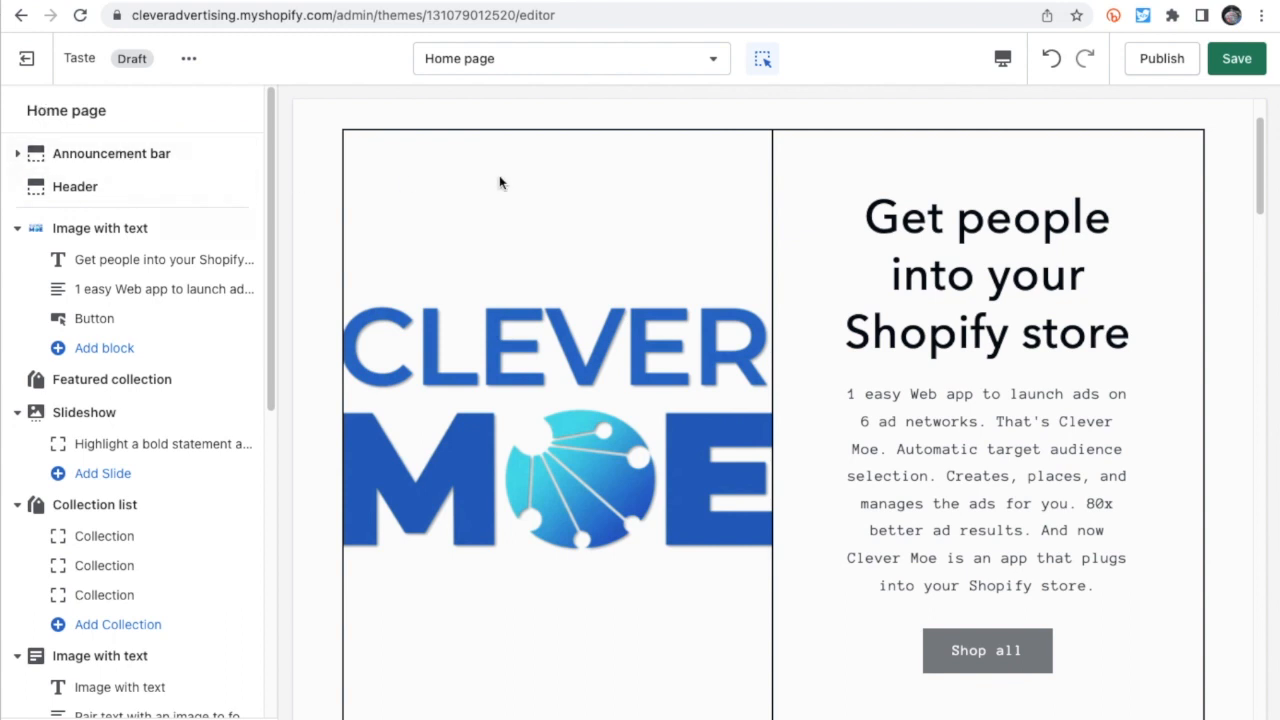
click(1233, 58)
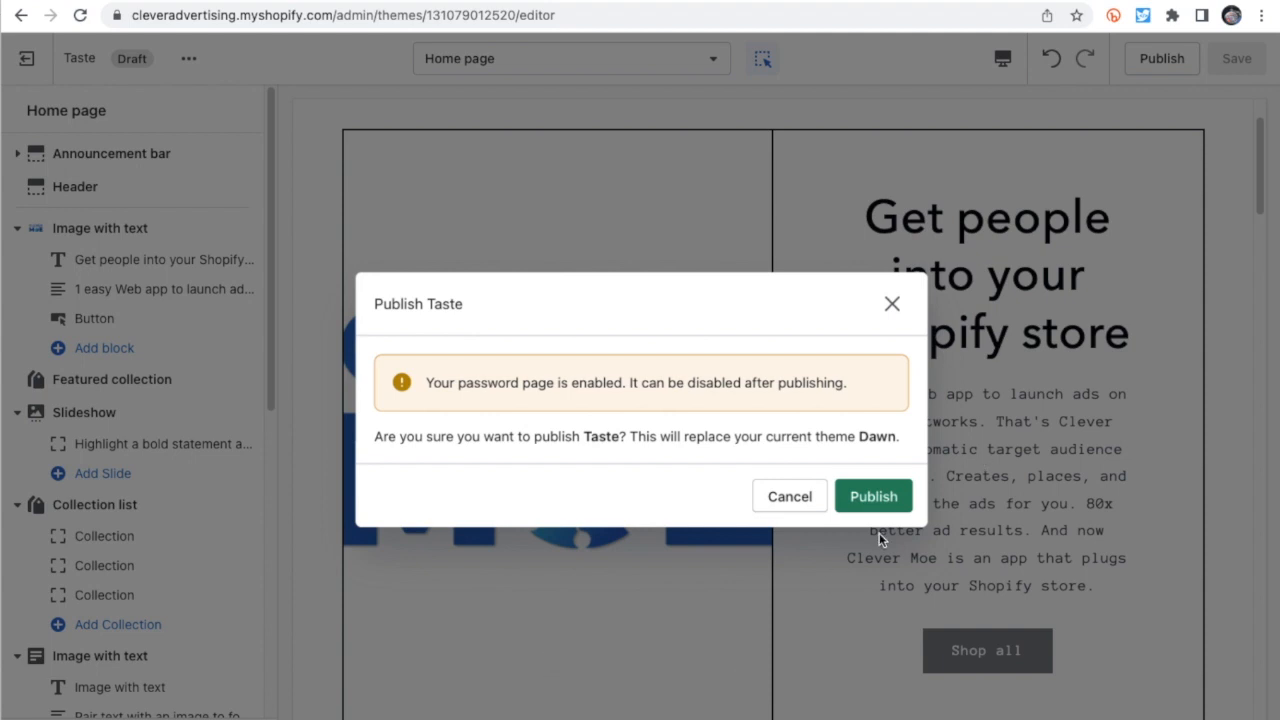
click(873, 496)
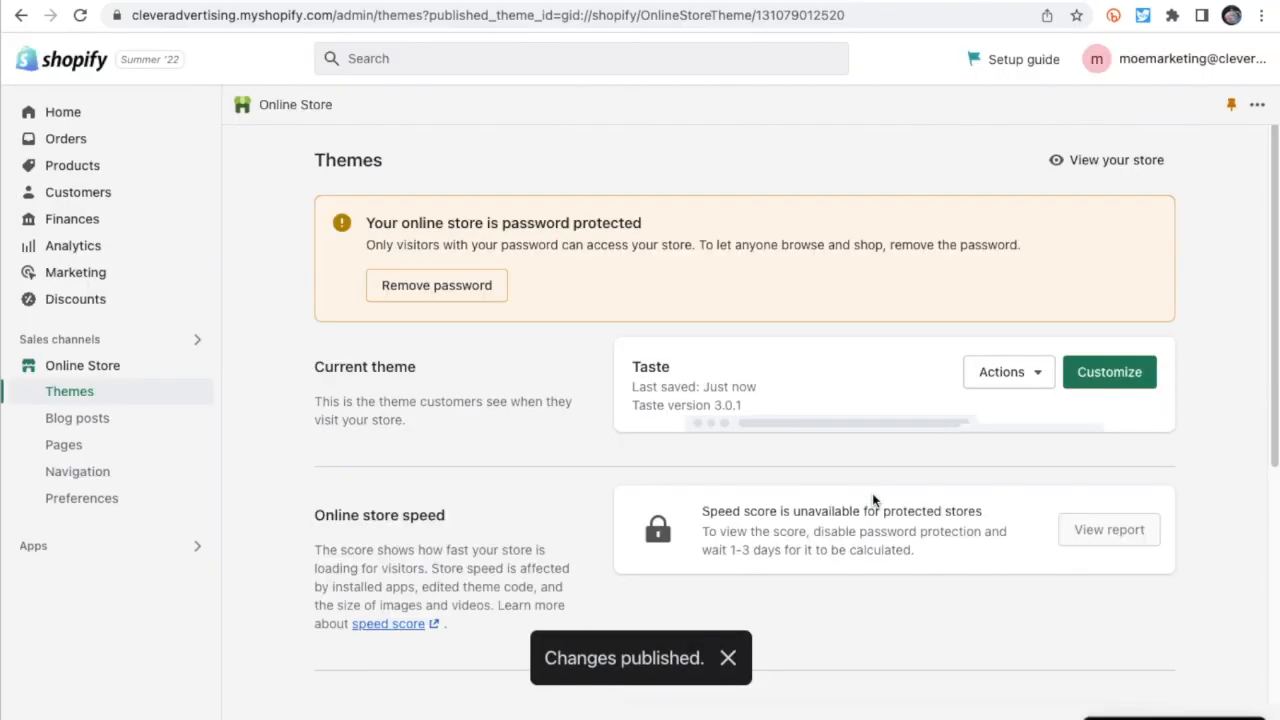
- View the store's password protection settings and the Shopify plans available for removing the password
click(438, 296)
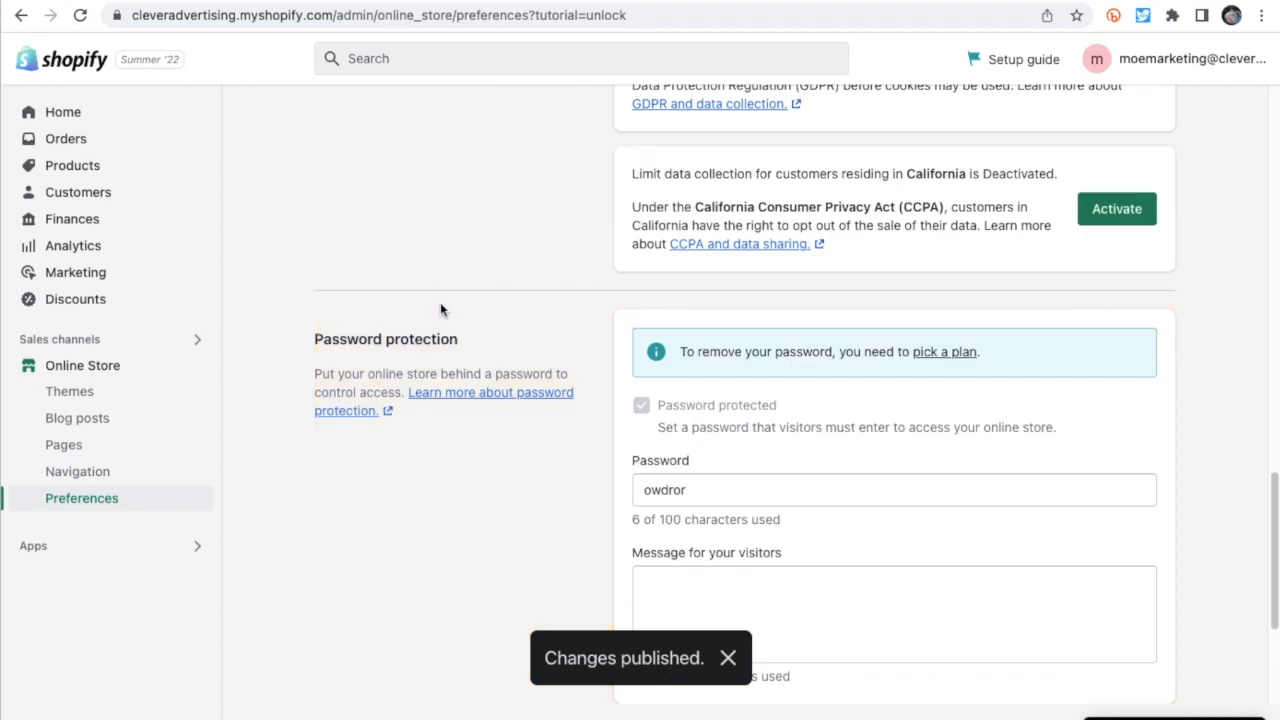
click(941, 352)
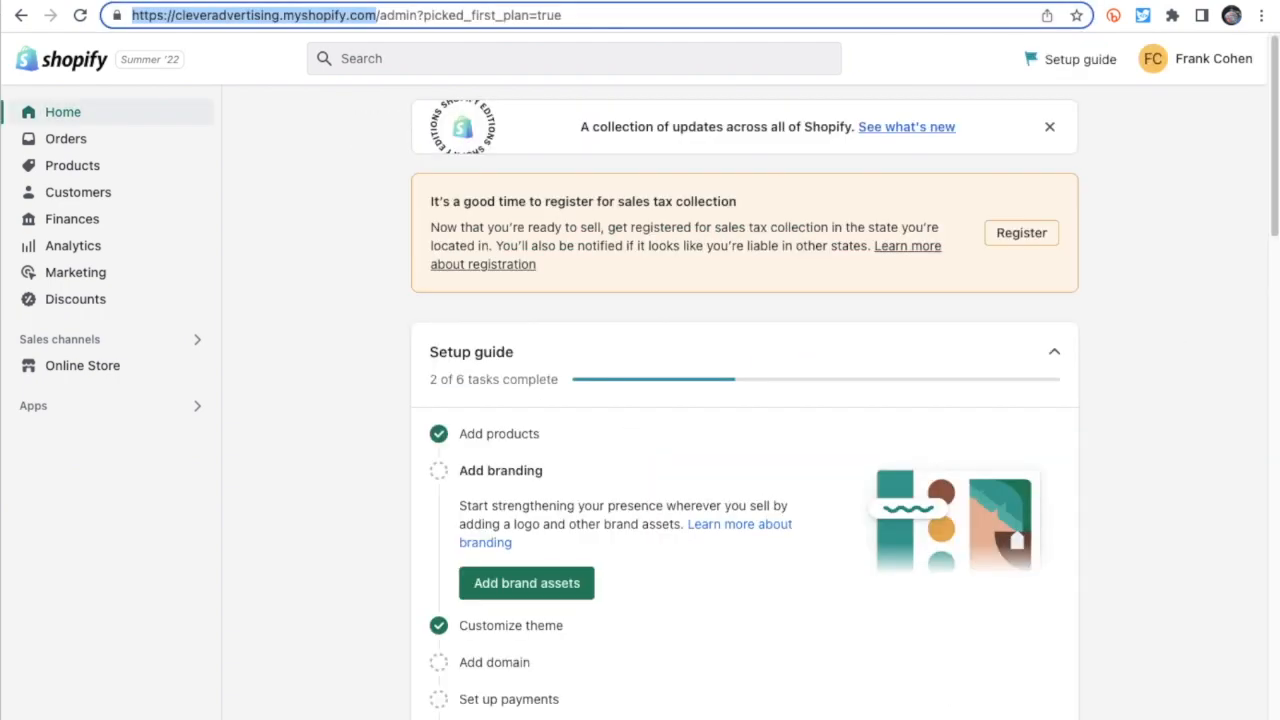
key(super+t)
text(https://cleveradvertising.myshopify.com/)
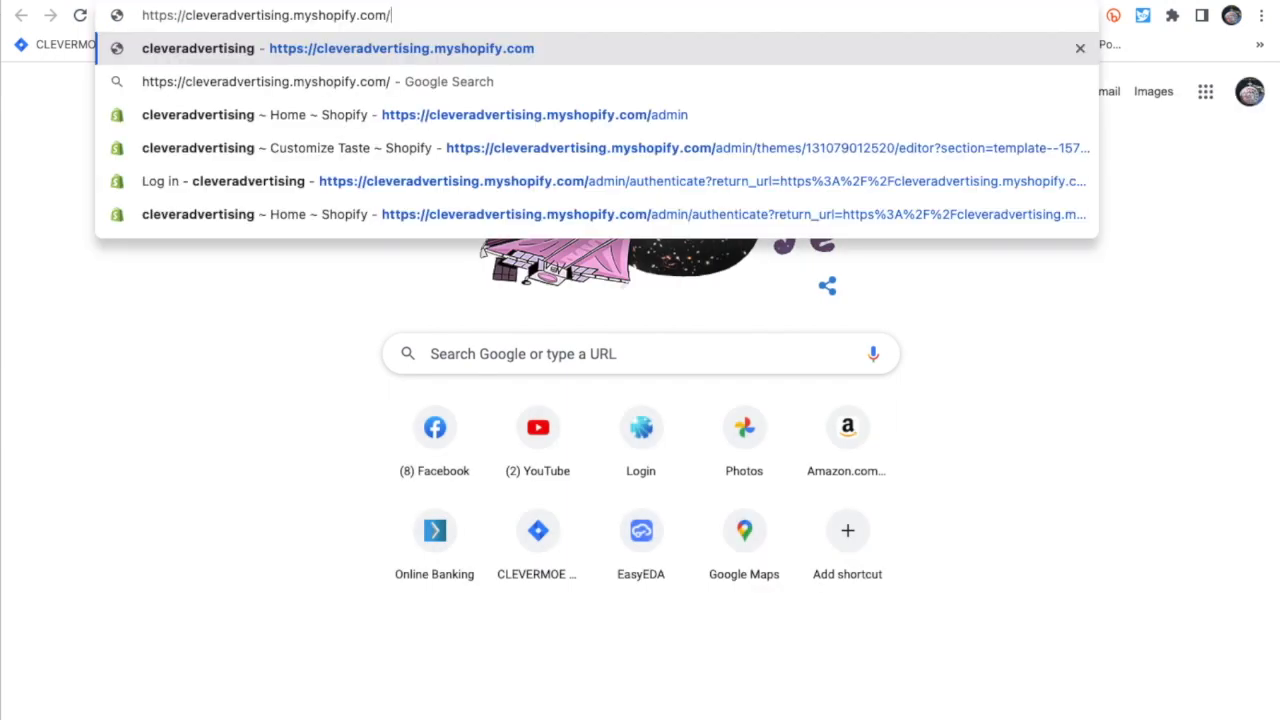
key(Return)
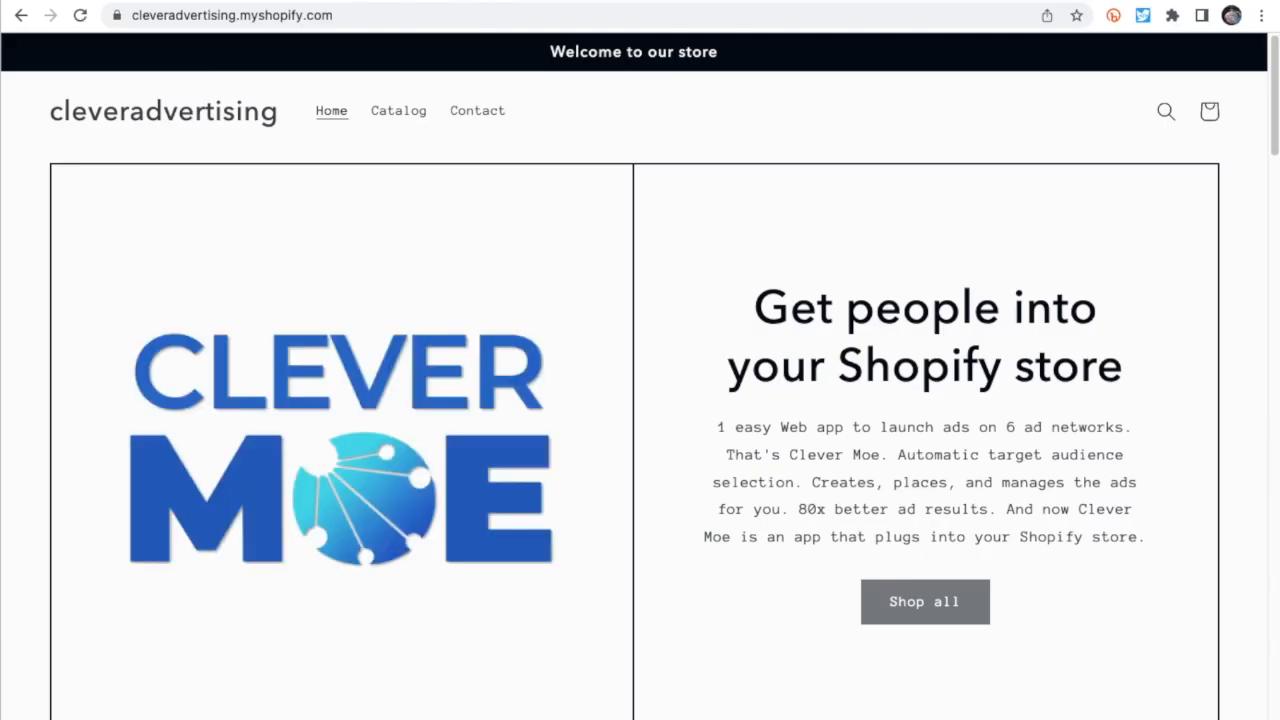
click(410, 111)
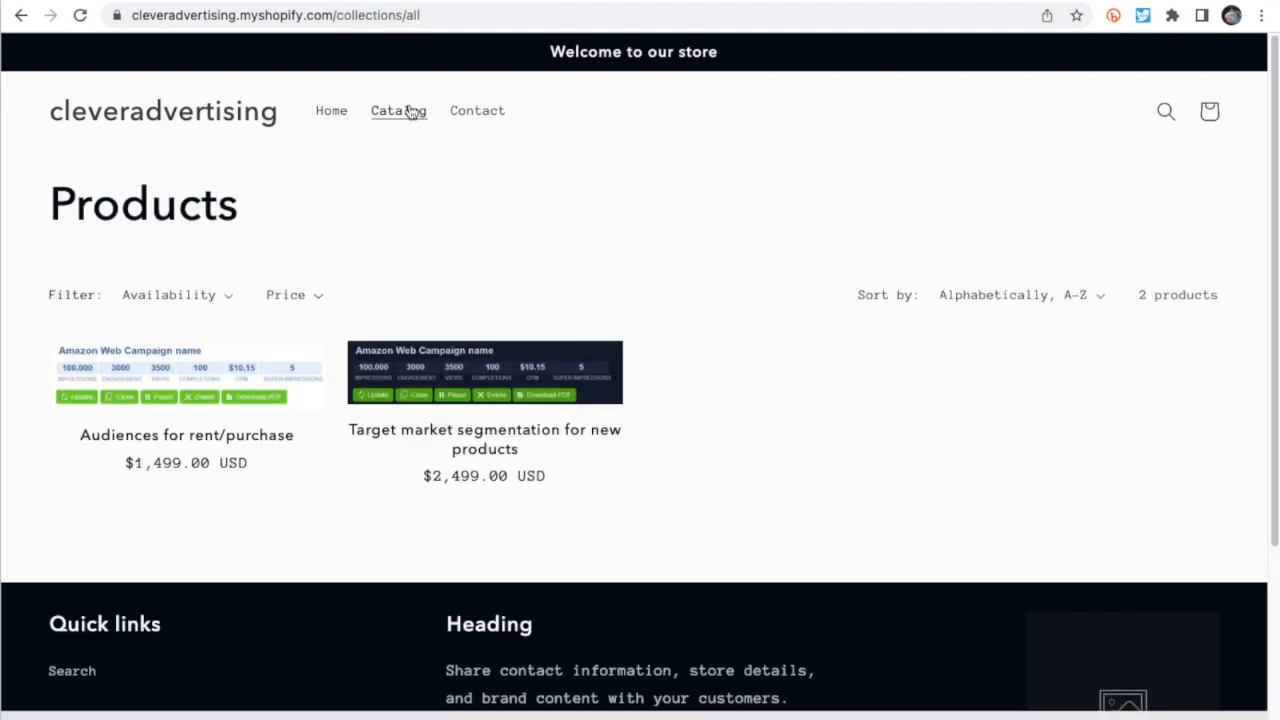
click(165, 372)
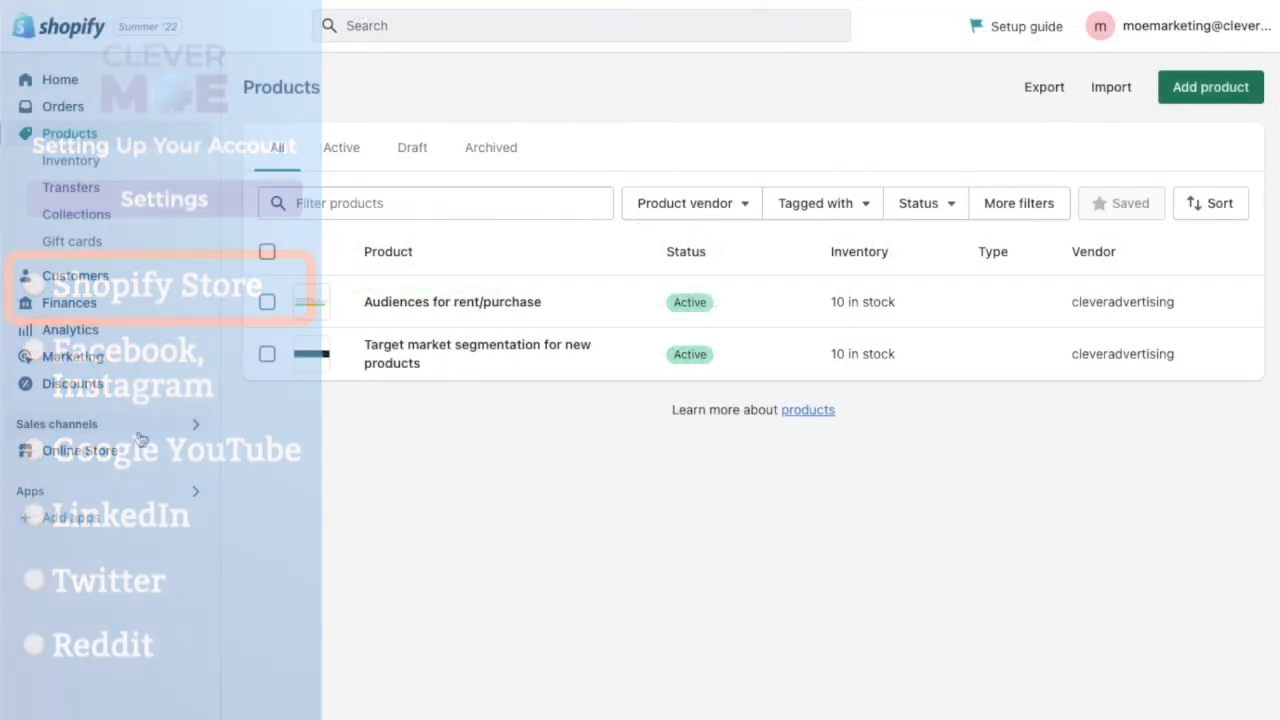
- From the store admin's app suggestions, go to the Shopify App Store and search for "Clever Moe"
click(83, 520)
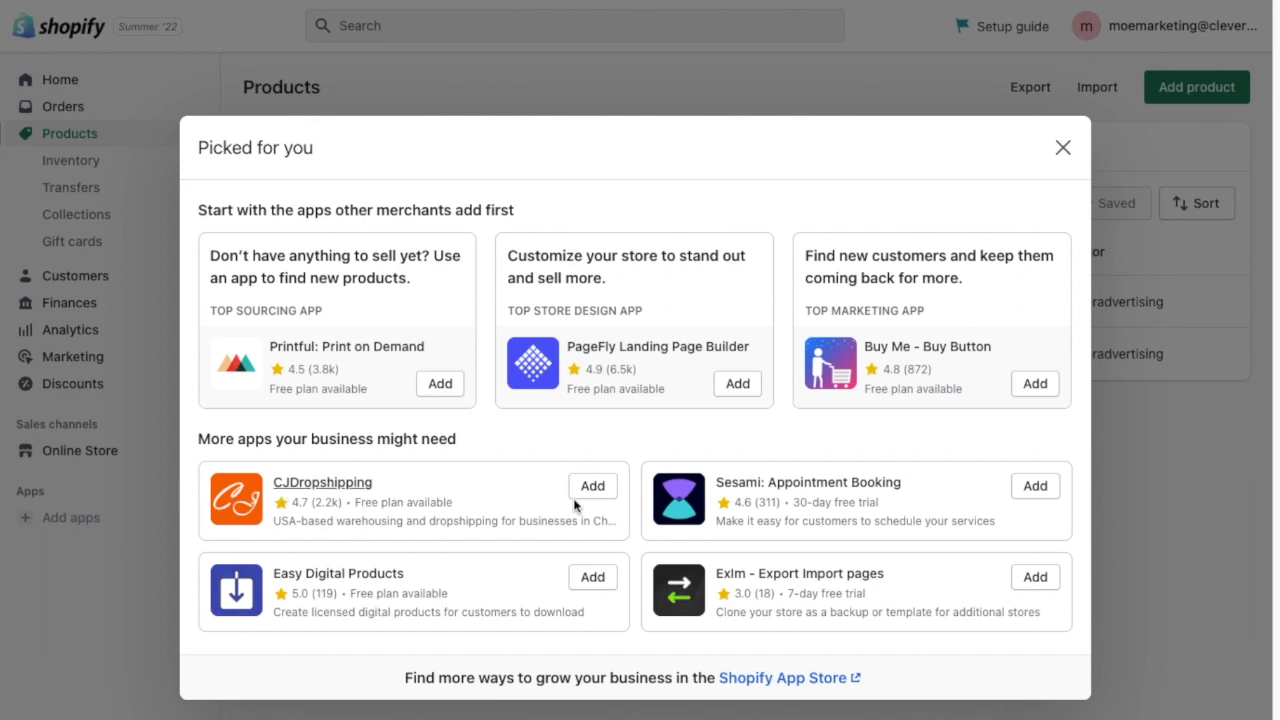
click(795, 679)
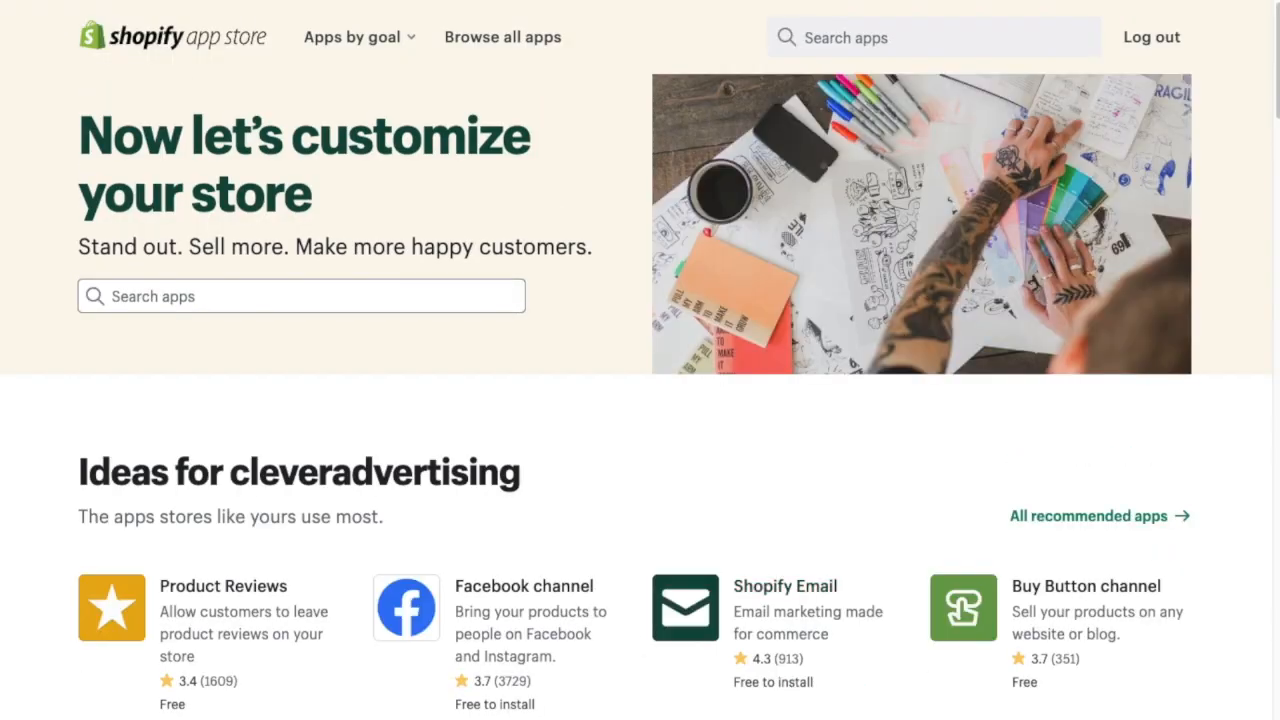
click(144, 296)
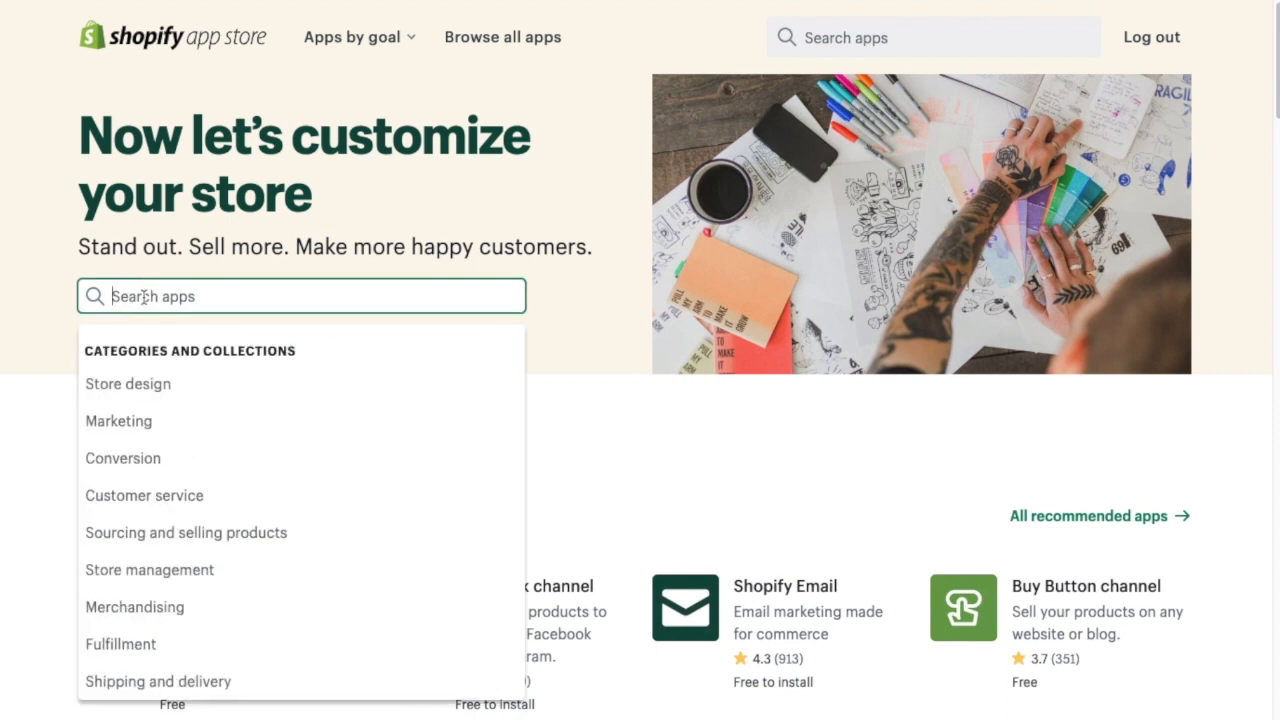
text(Clever Moe)
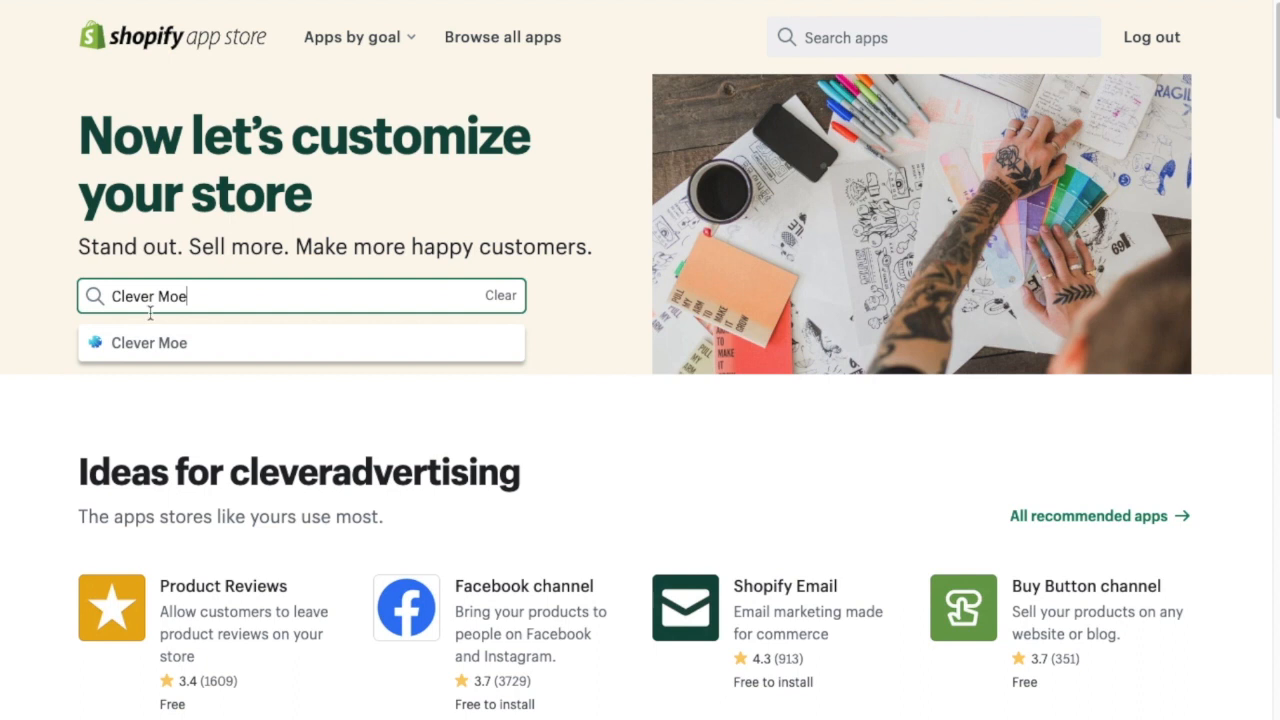
- Add the Clever Moe app from its App Store listing and install it on the cleveradvertising store
click(138, 340)
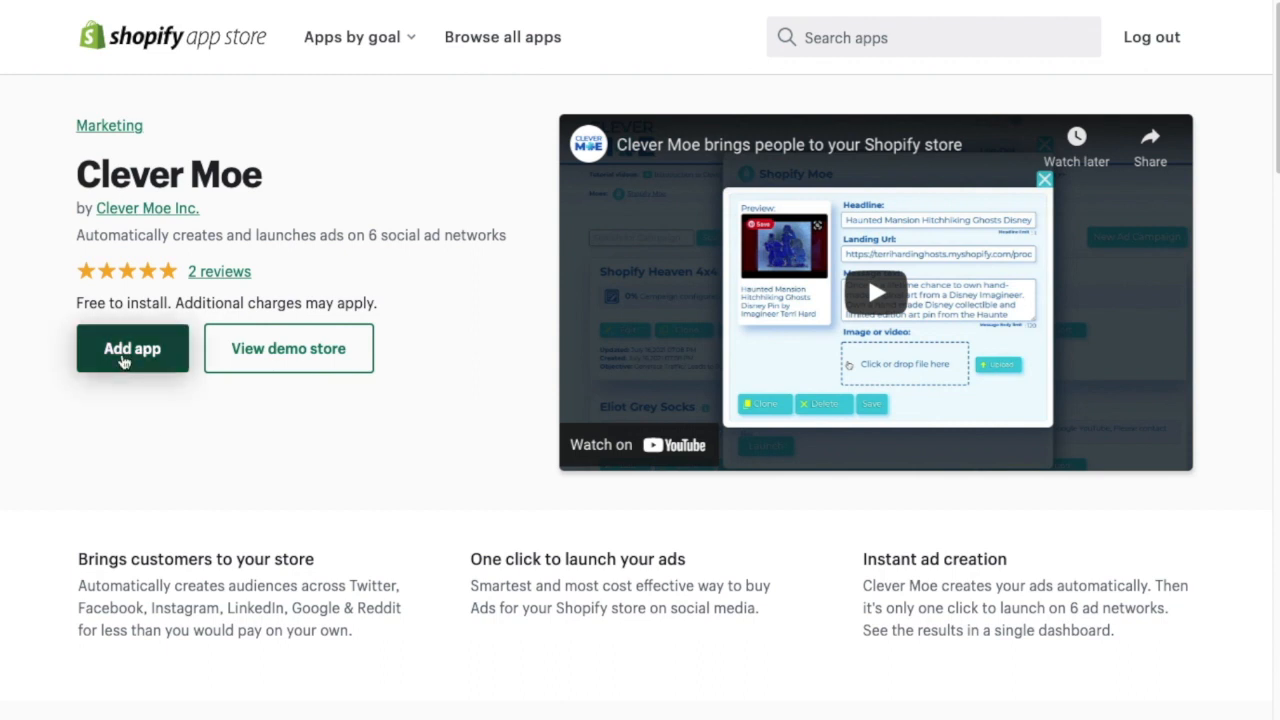
click(125, 358)
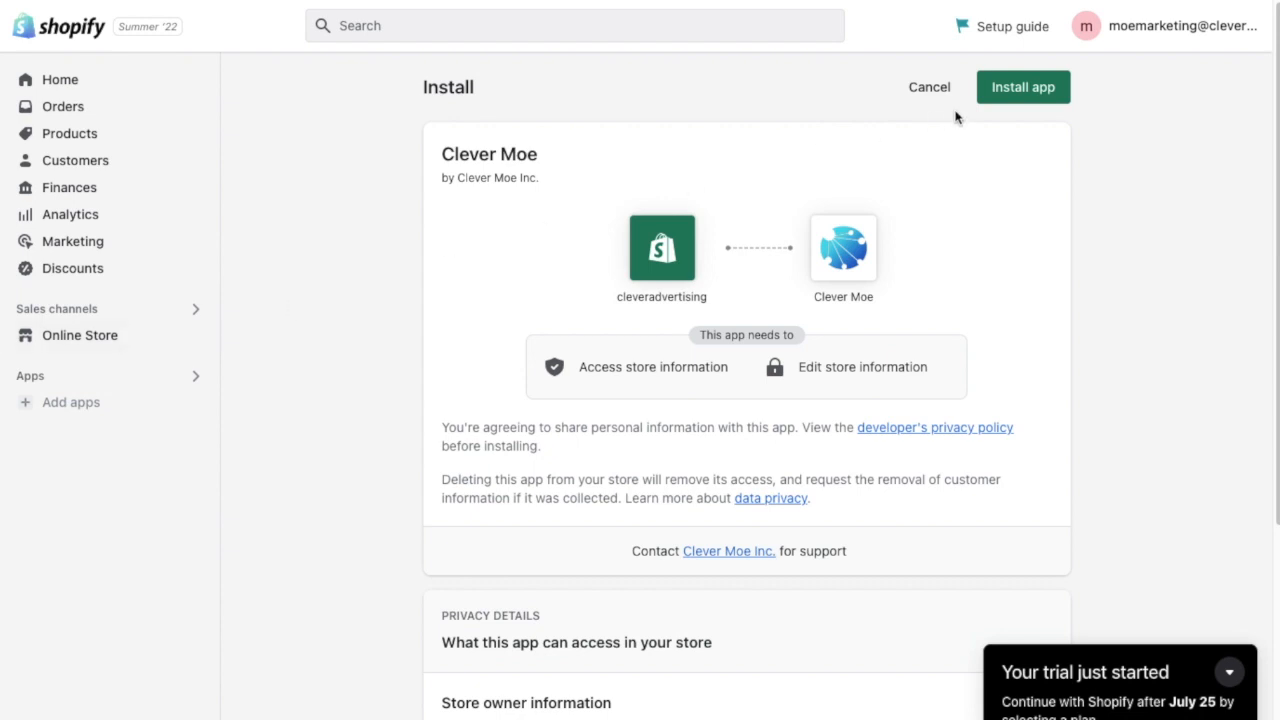
click(1035, 91)
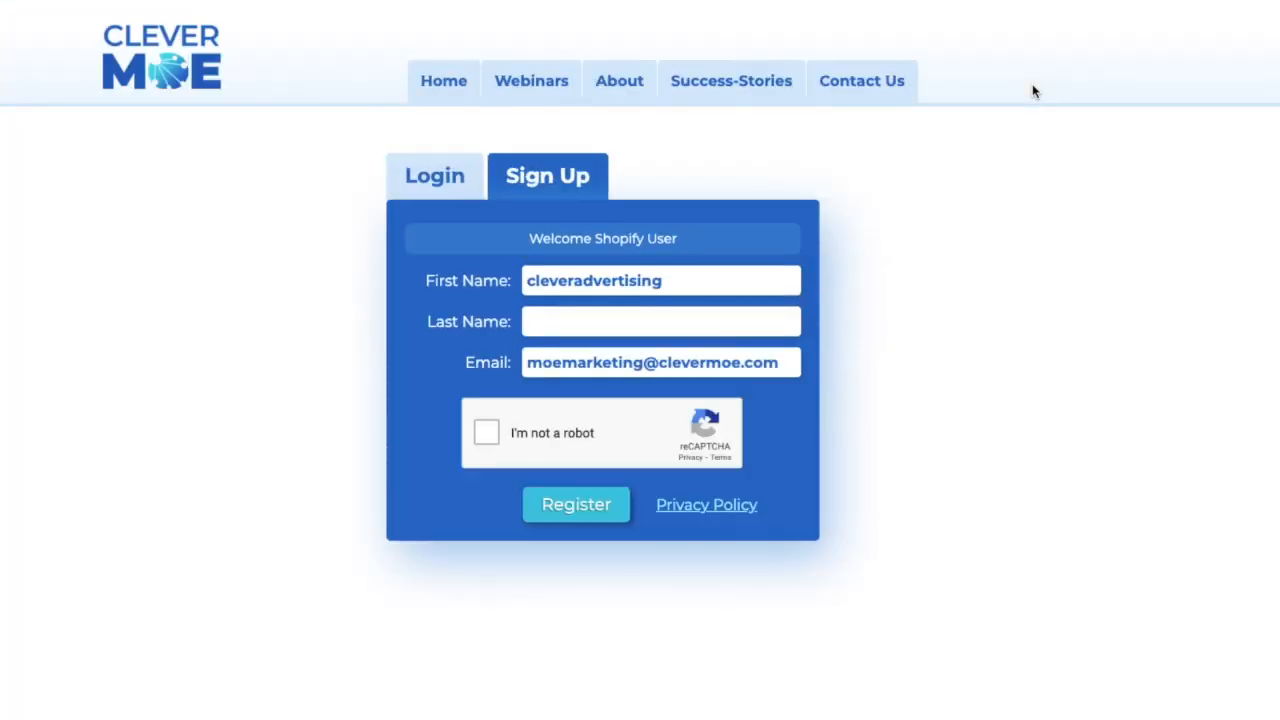
- Fill in the last name on the Clever Moe sign-up form and complete the "I'm not a robot" check
click(551, 322)
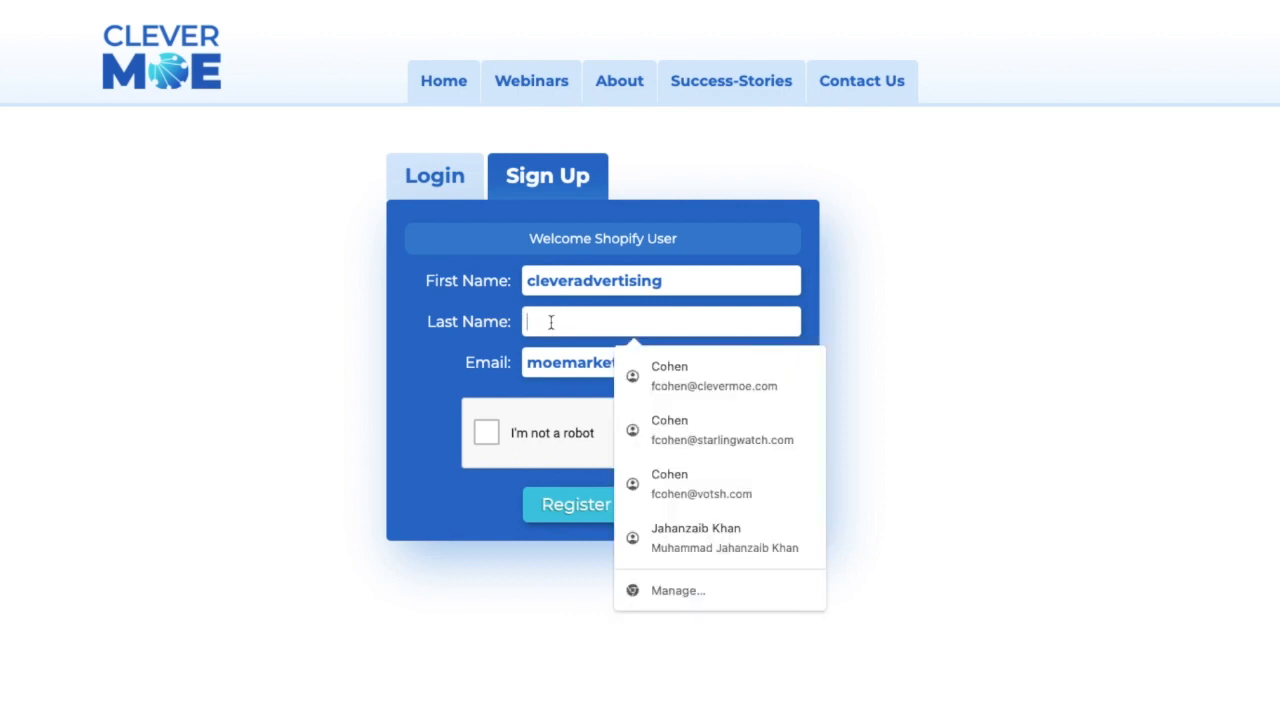
text(Cohen)
key(Tab)
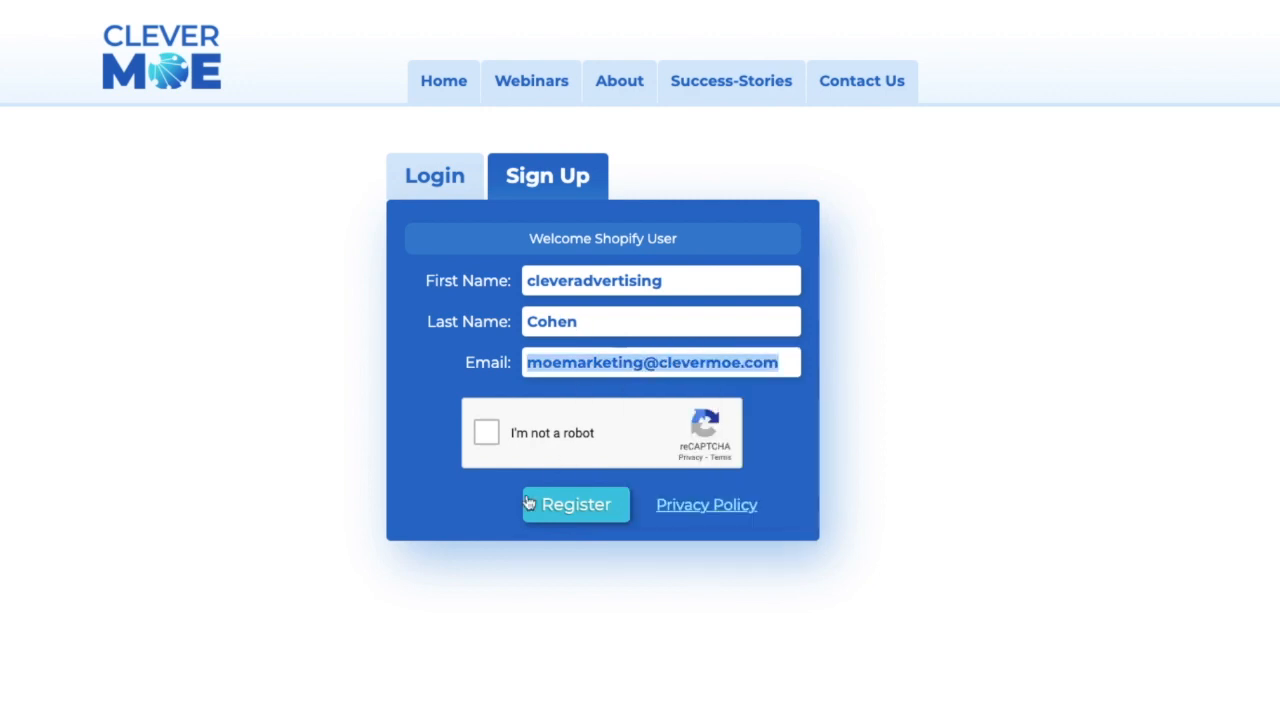
click(487, 433)
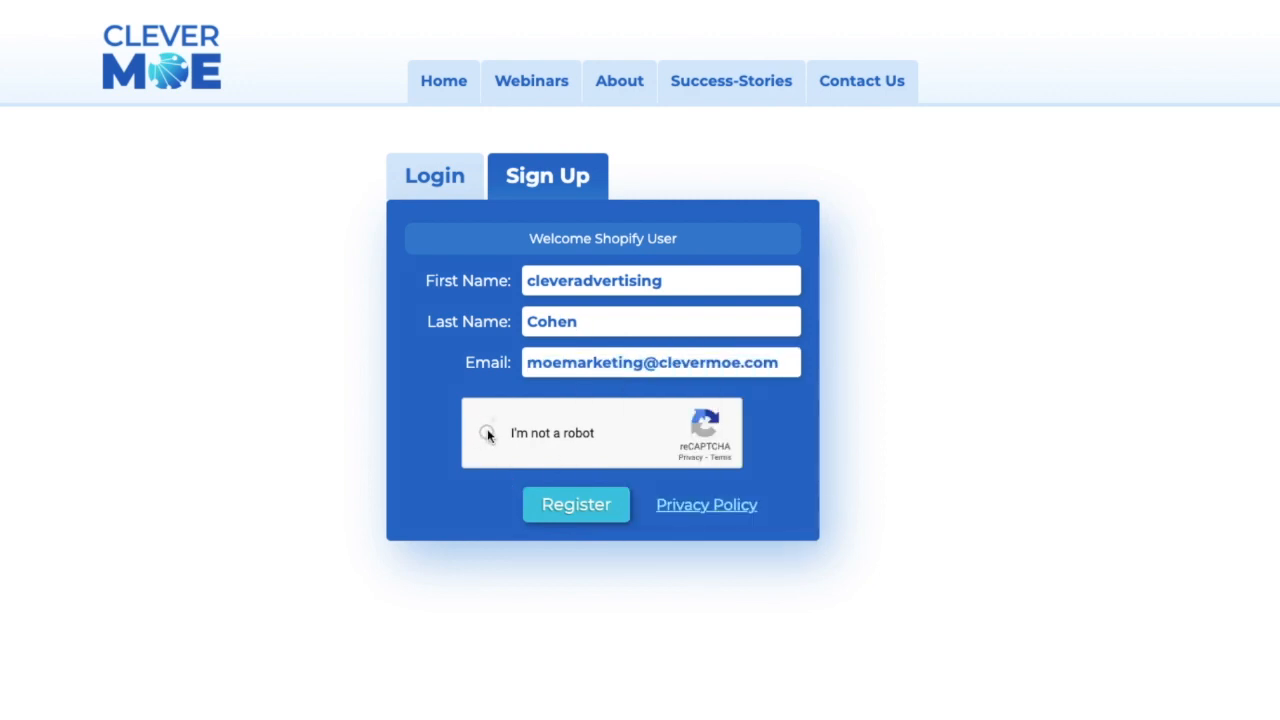
- Submit the Clever Moe registration and agree to the terms of service after going to the end of the agreement
click(577, 506)
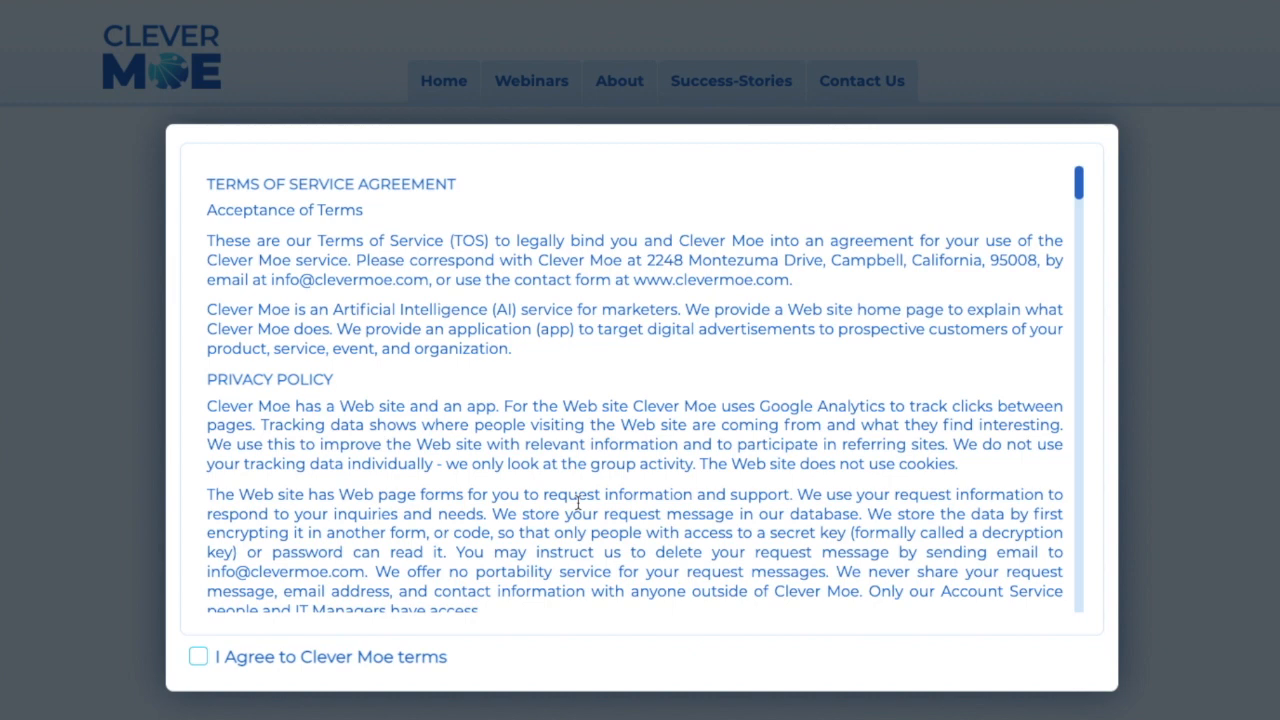
drag(1080, 185, 1115, 645)
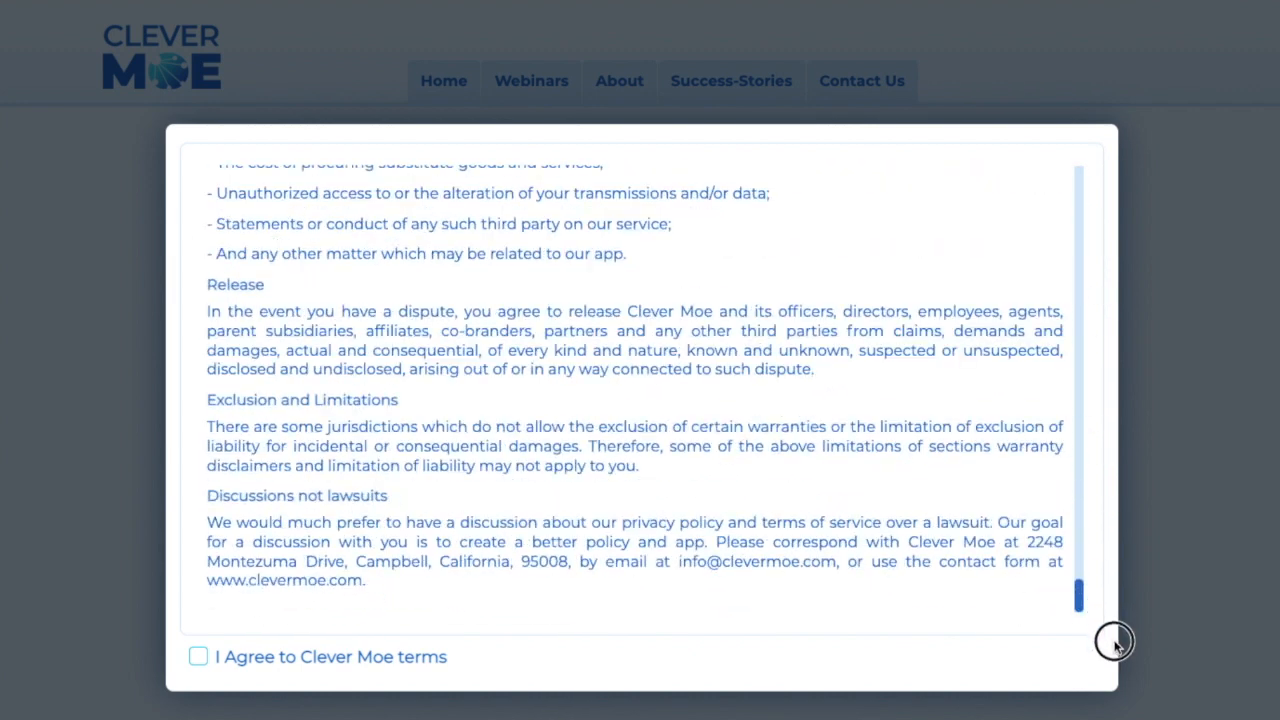
click(198, 660)
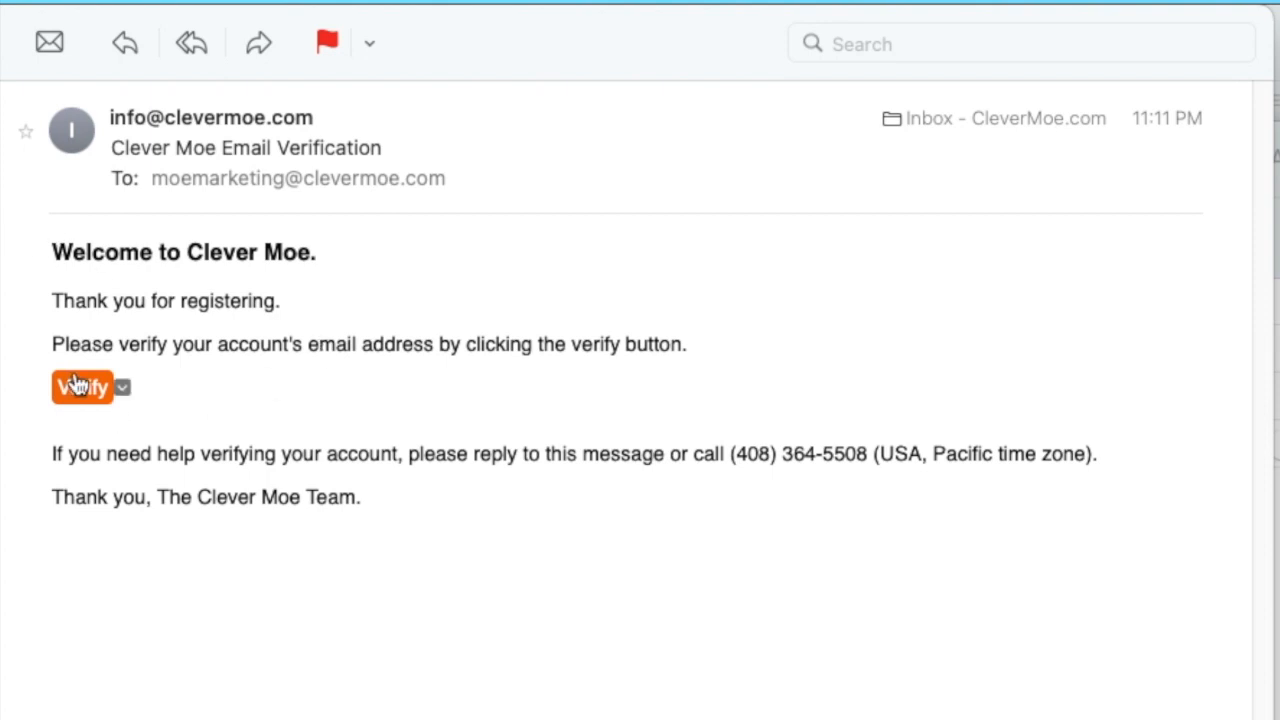
- Verify the account's e-mail address from the Clever Moe verification message, then confirm the new account password and save it in the browser
click(78, 385)
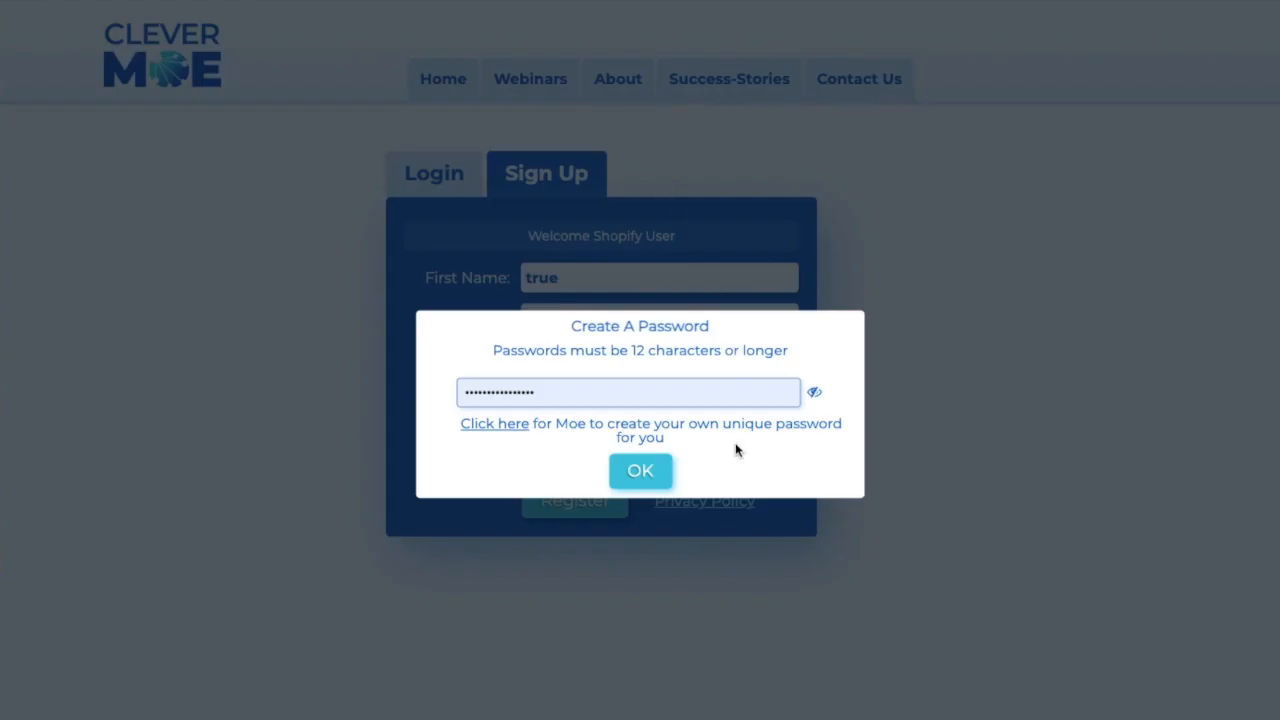
click(641, 472)
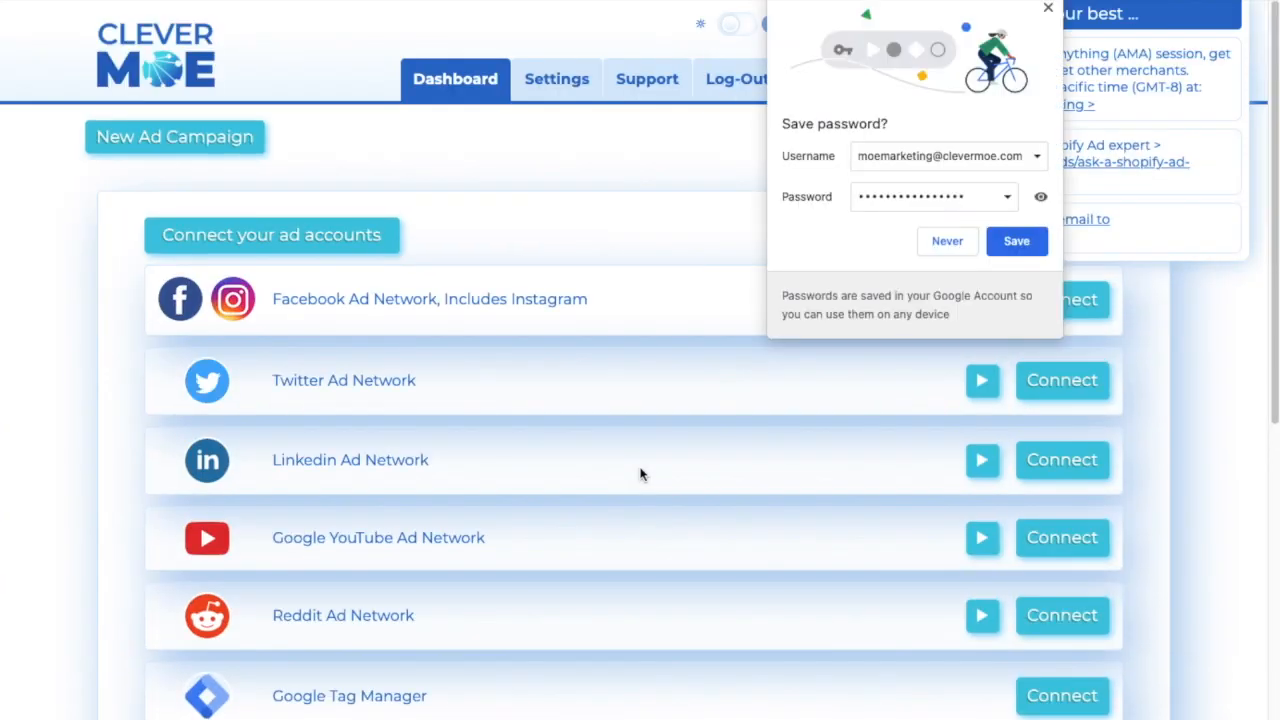
click(1016, 241)
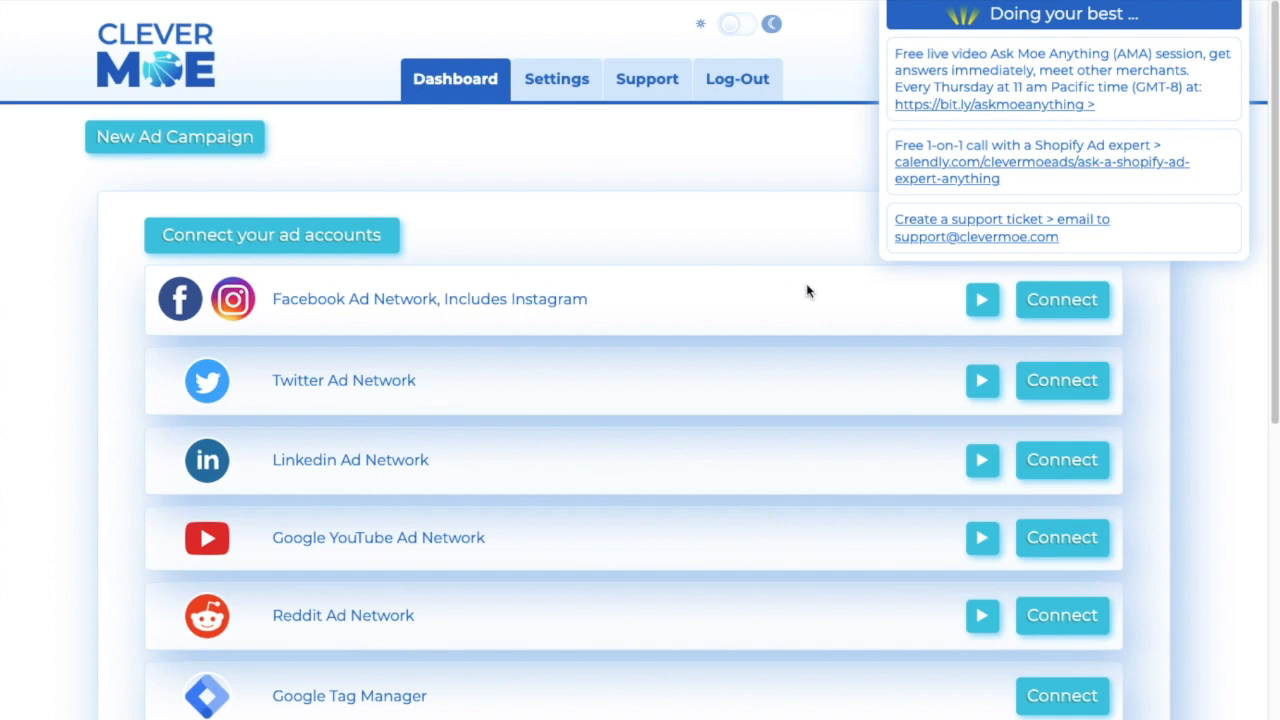
- Play the tutorial video for connecting the Facebook Ad Network, including Instagram
click(983, 303)
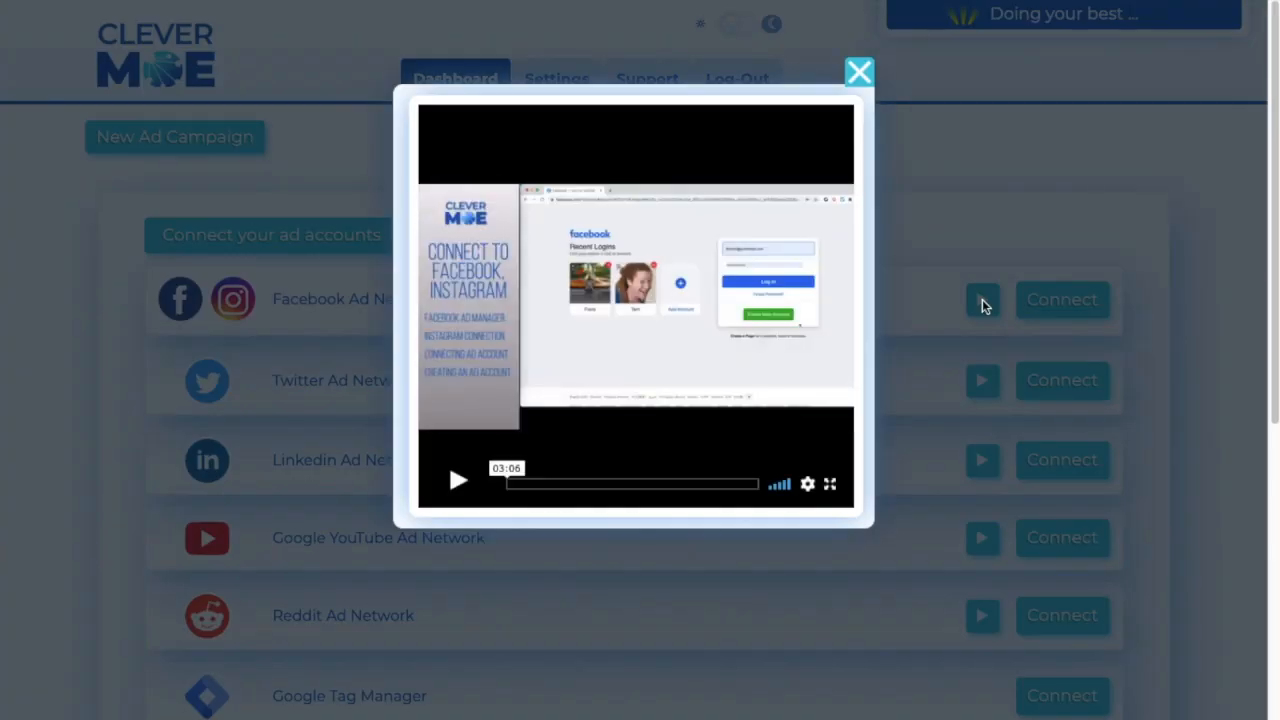
click(452, 484)
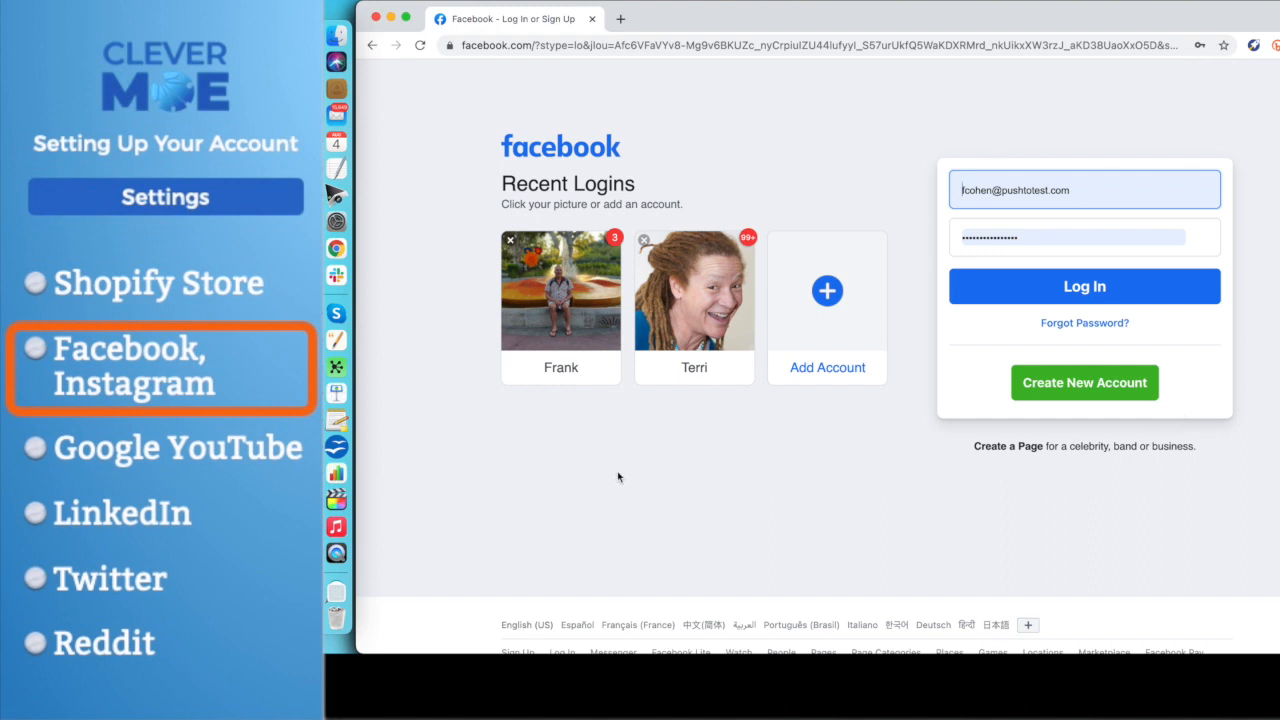
- Log in to Facebook with the saved credentials and look at the sponsored Billo post in the news feed
click(1086, 291)
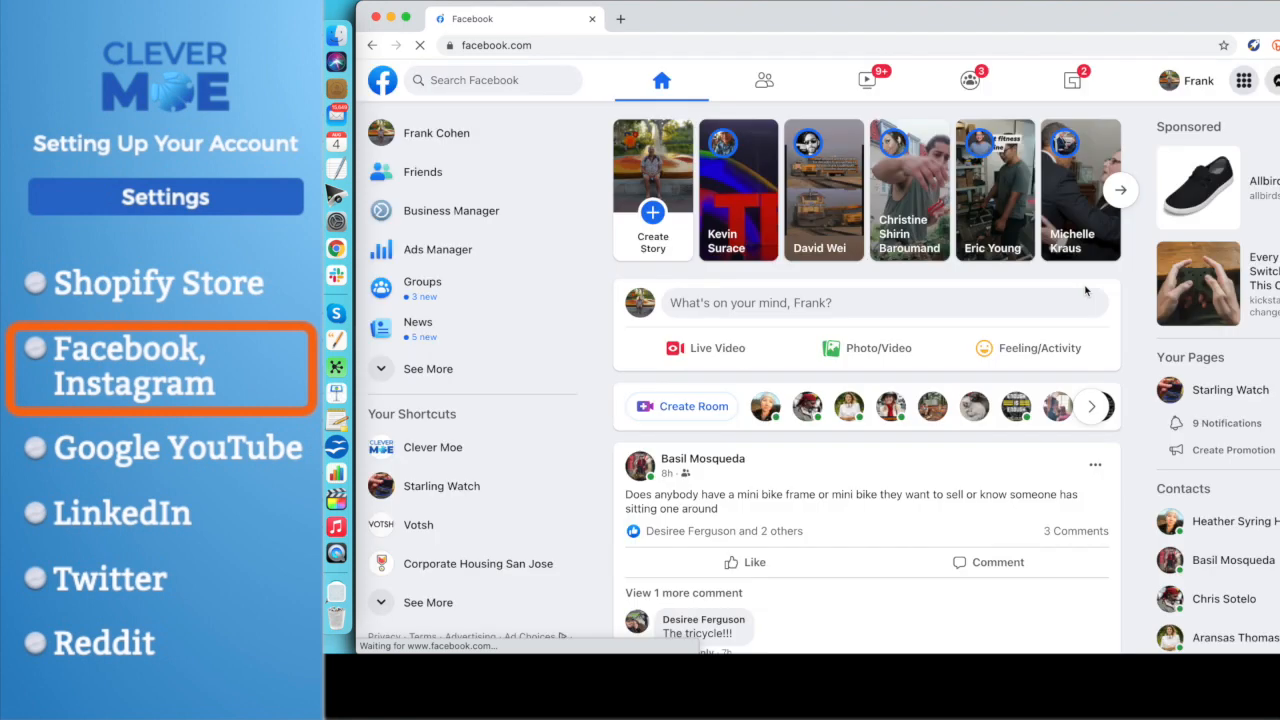
scroll(767, 330, down, 10)
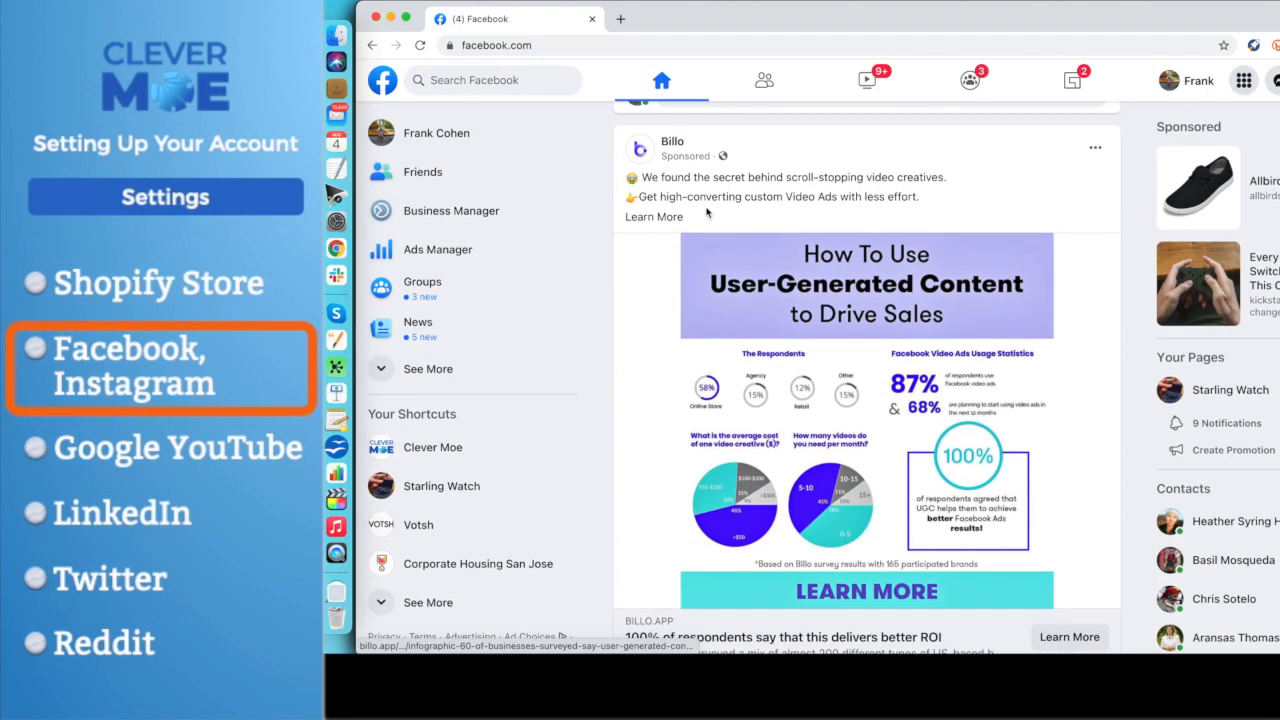
click(672, 140)
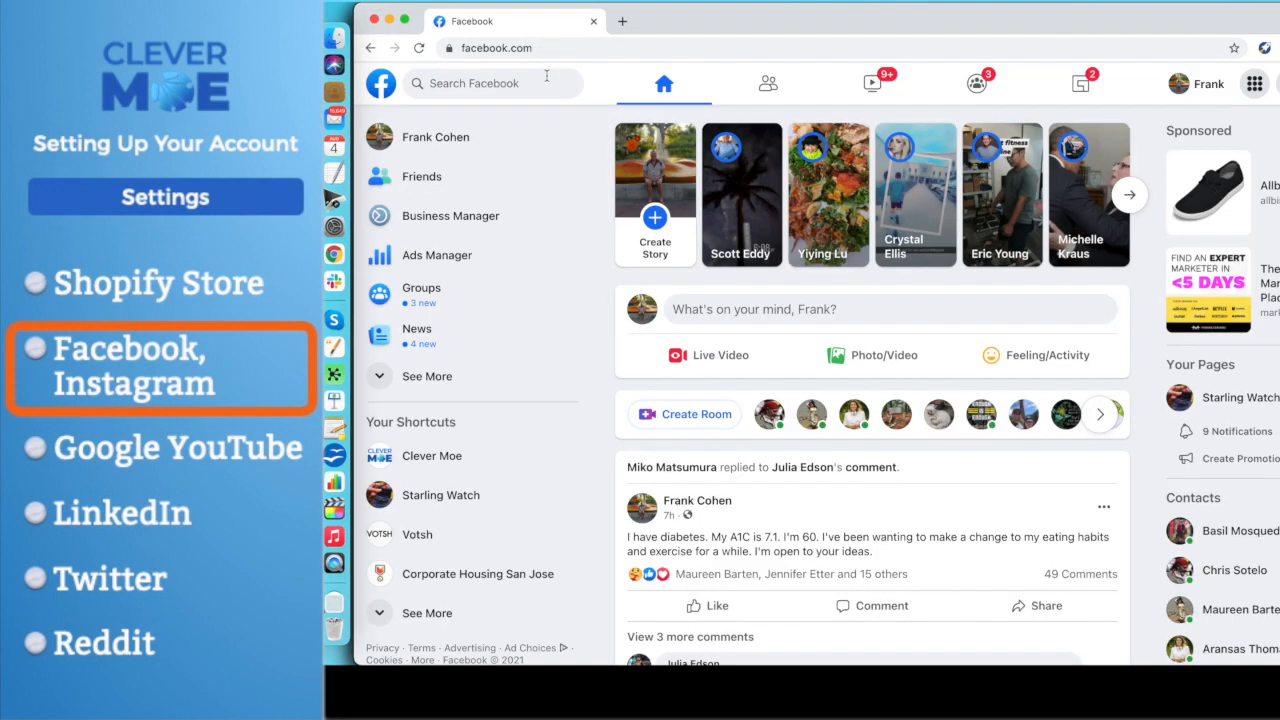
- Go to the list of managed Facebook pages and open the form for creating a new page
click(426, 388)
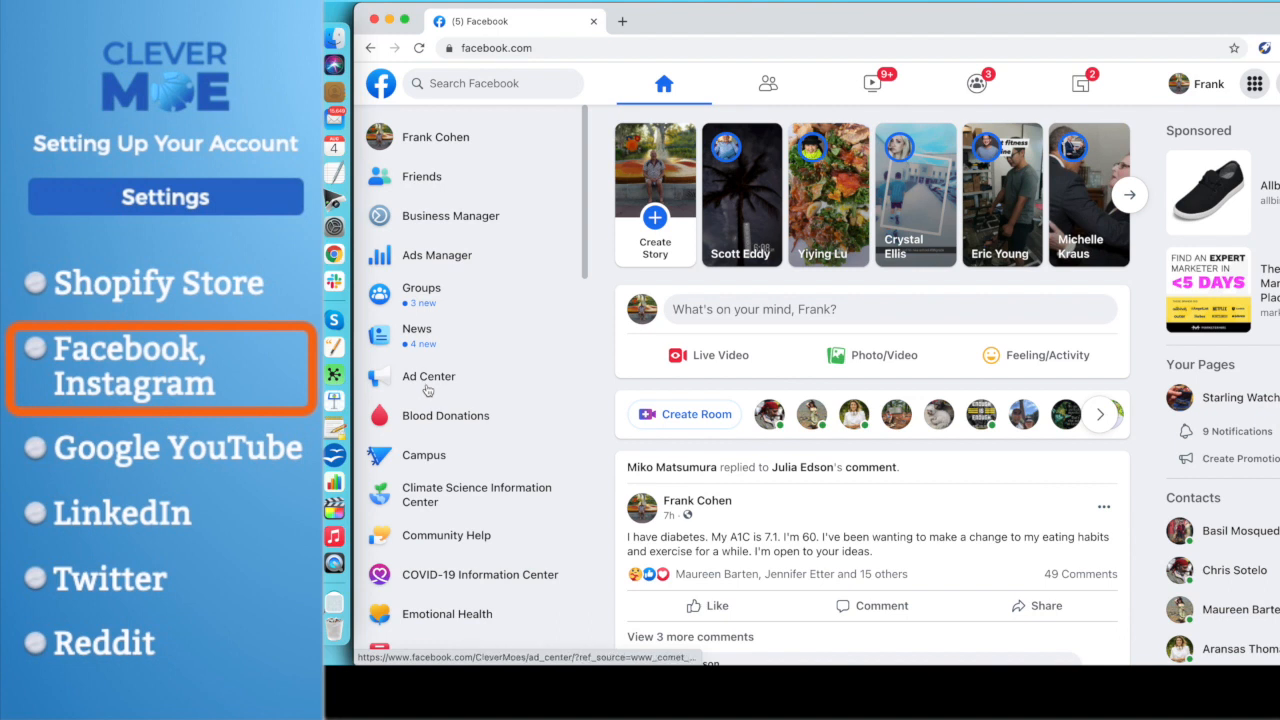
scroll(426, 388, down, 10)
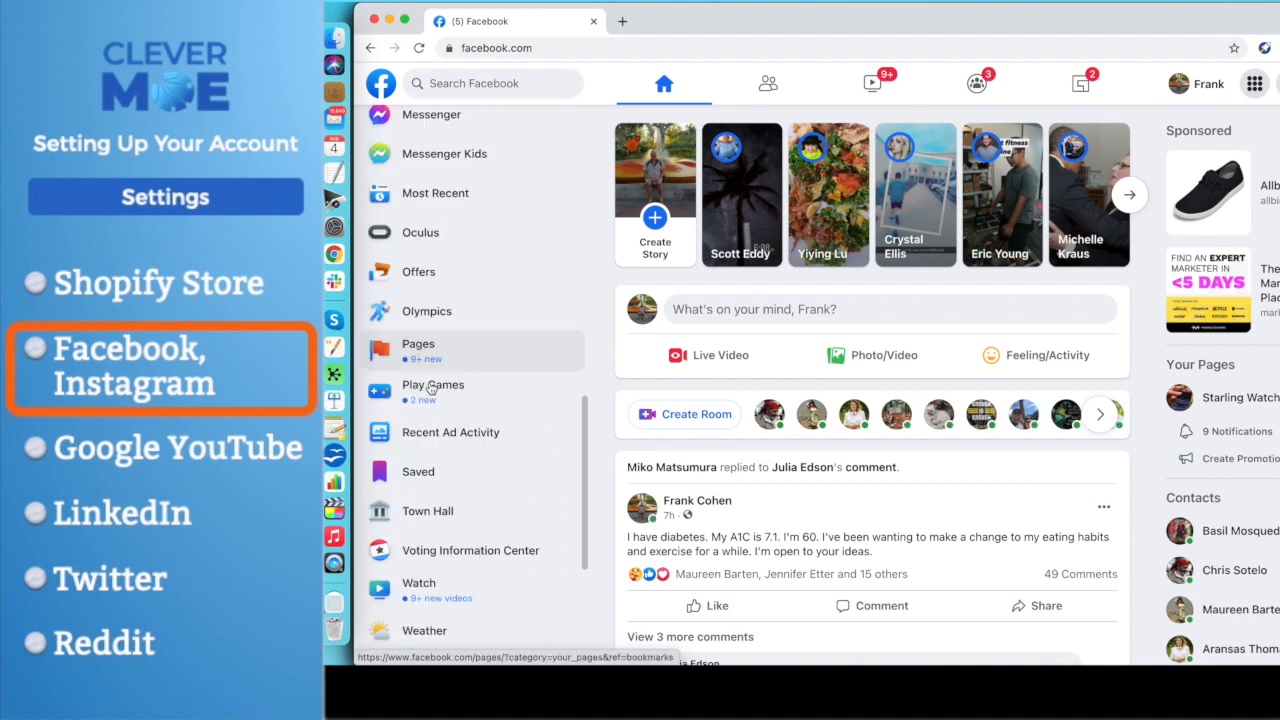
click(424, 346)
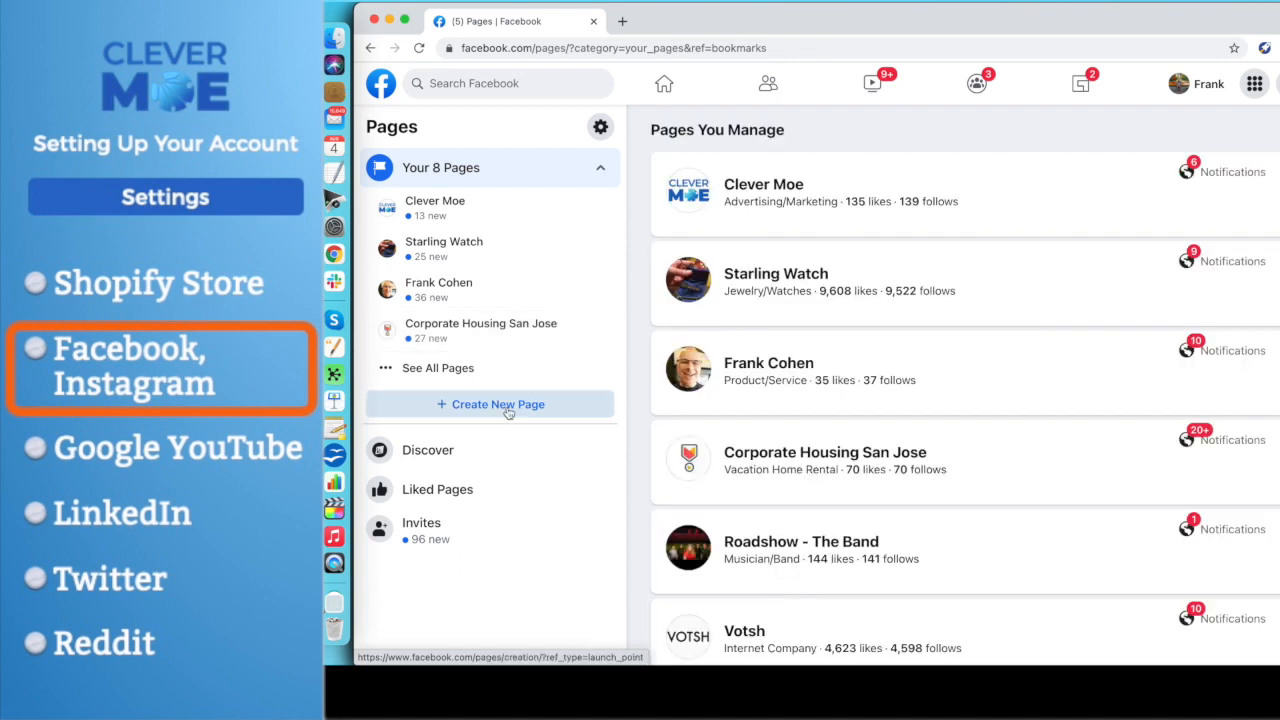
click(508, 410)
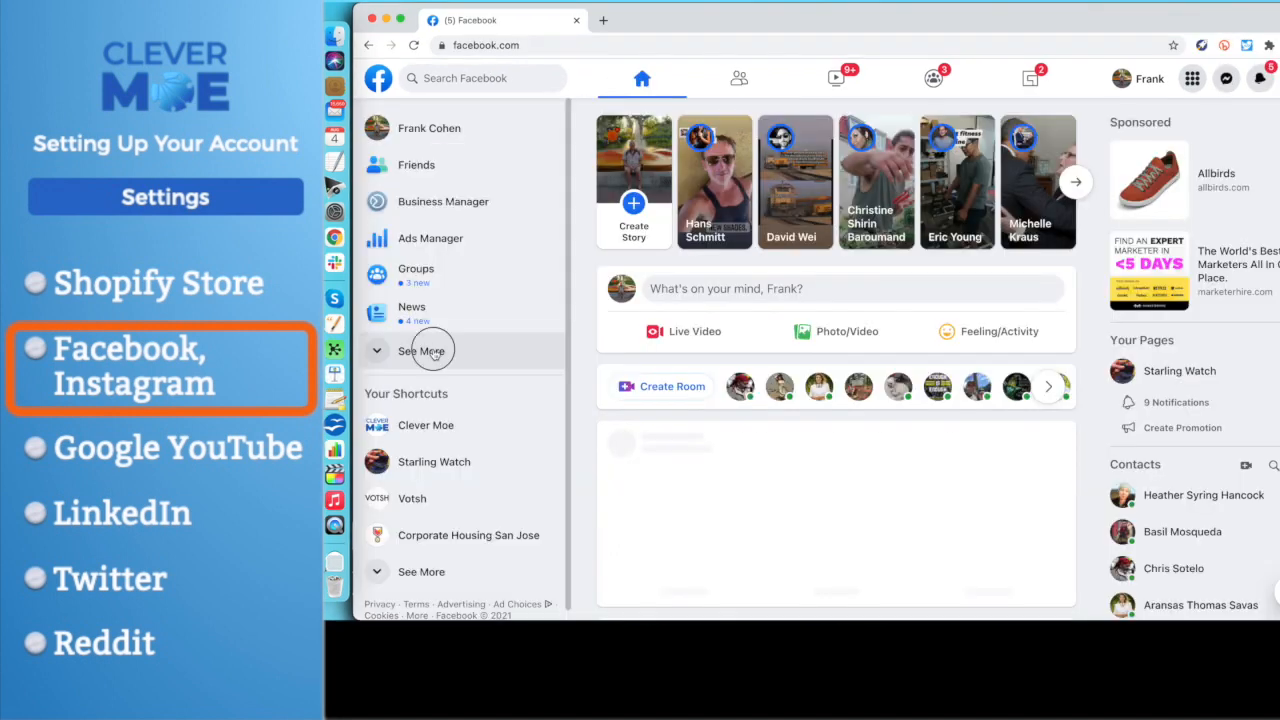
- Return to the managed Facebook pages and open the Product/Service page named after the account owner
click(423, 348)
scroll(434, 355, down, 5)
scroll(434, 355, down, 10)
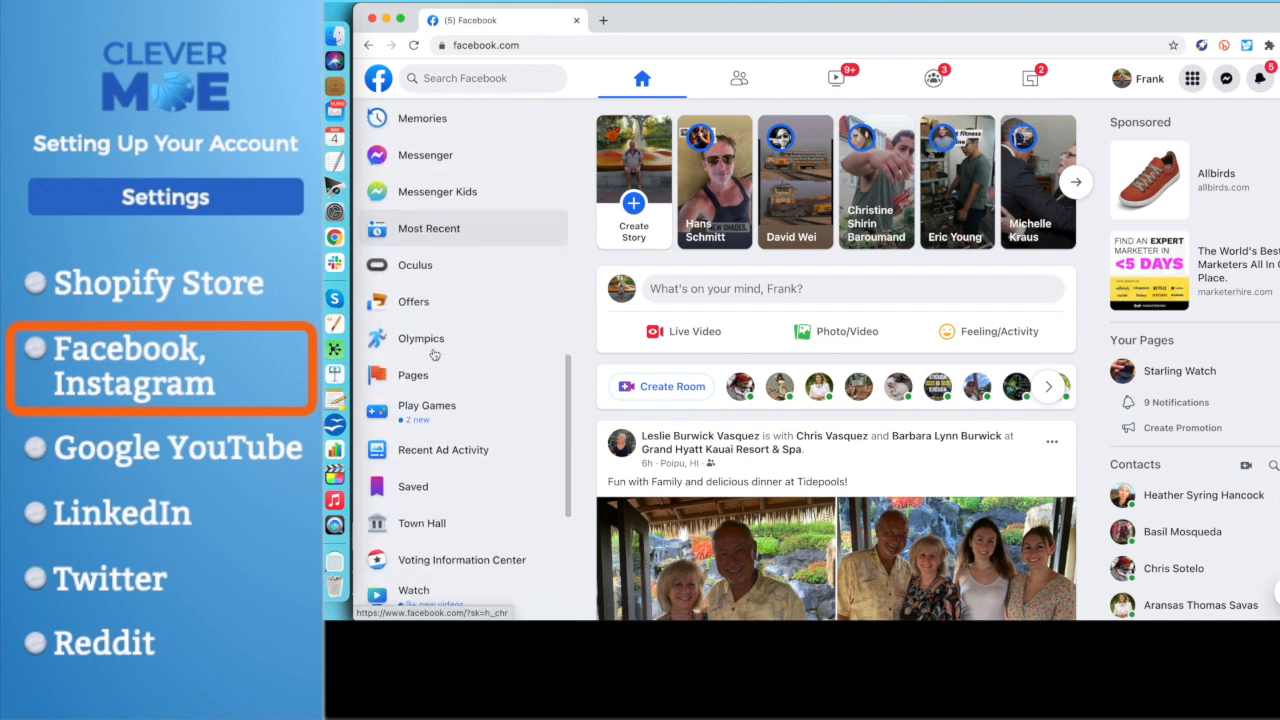
click(415, 379)
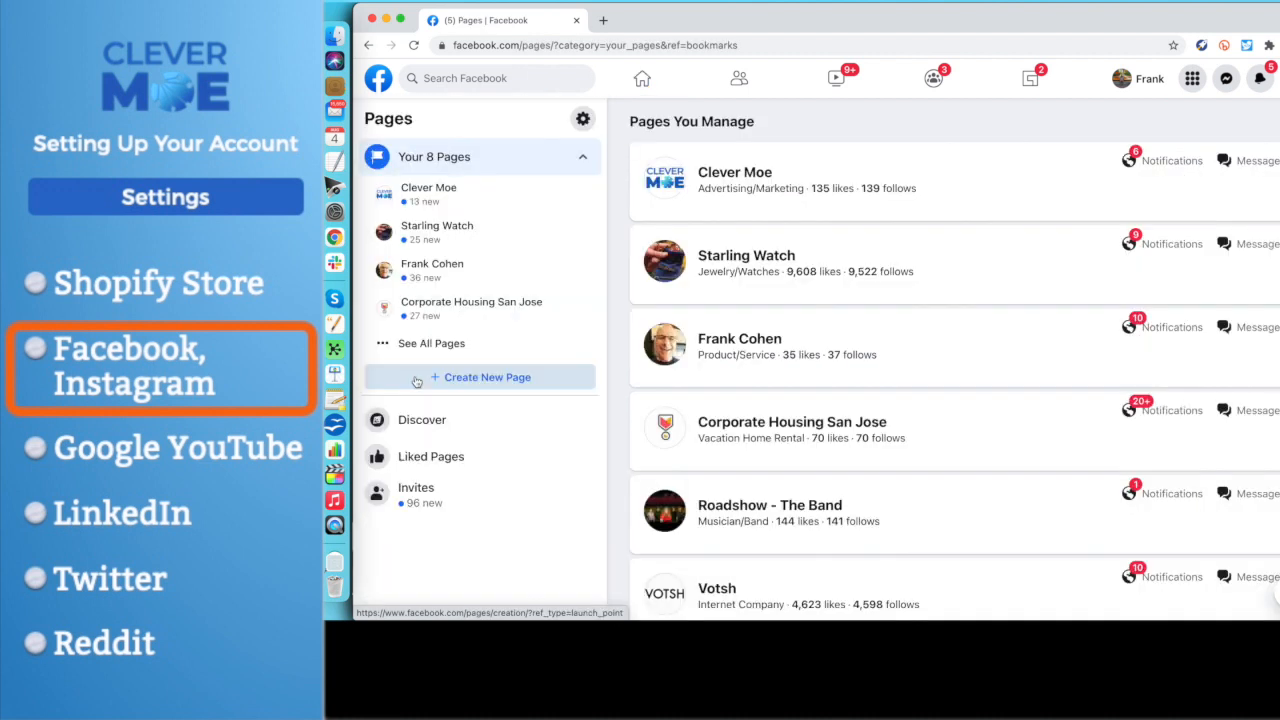
click(731, 341)
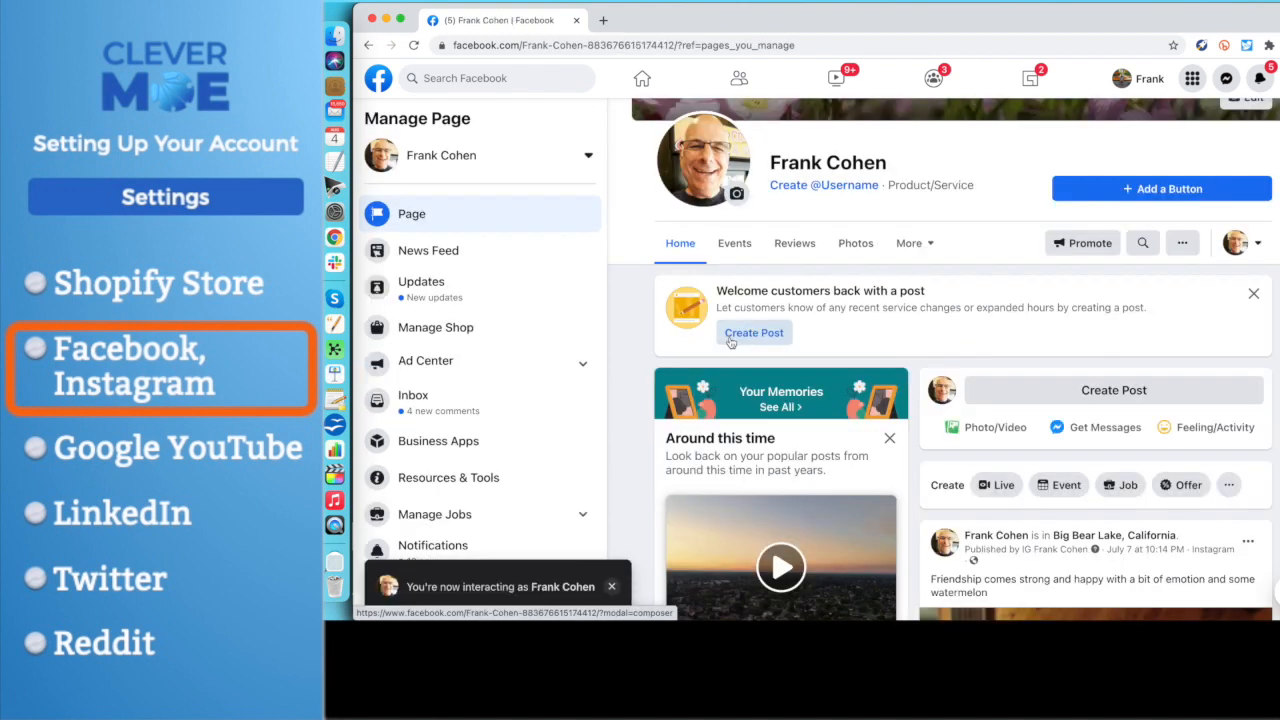
- Open the Instagram section of the Facebook page's settings
scroll(440, 400, down, 4)
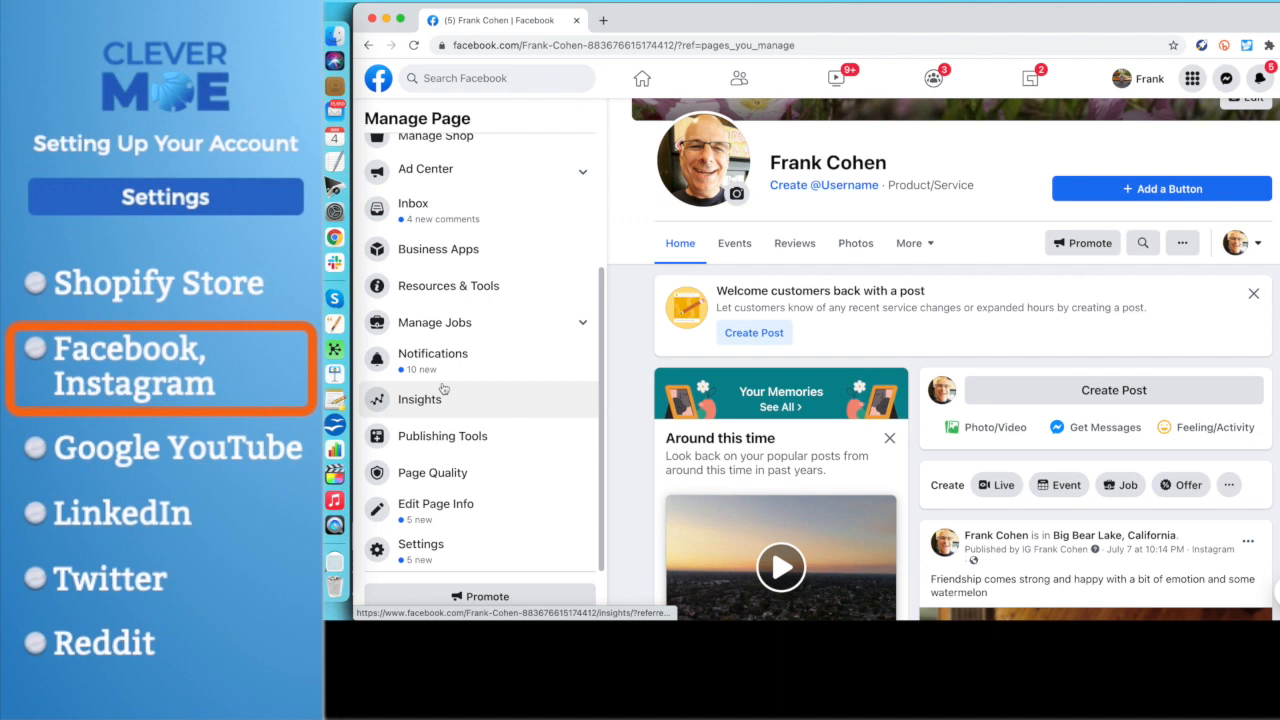
click(425, 546)
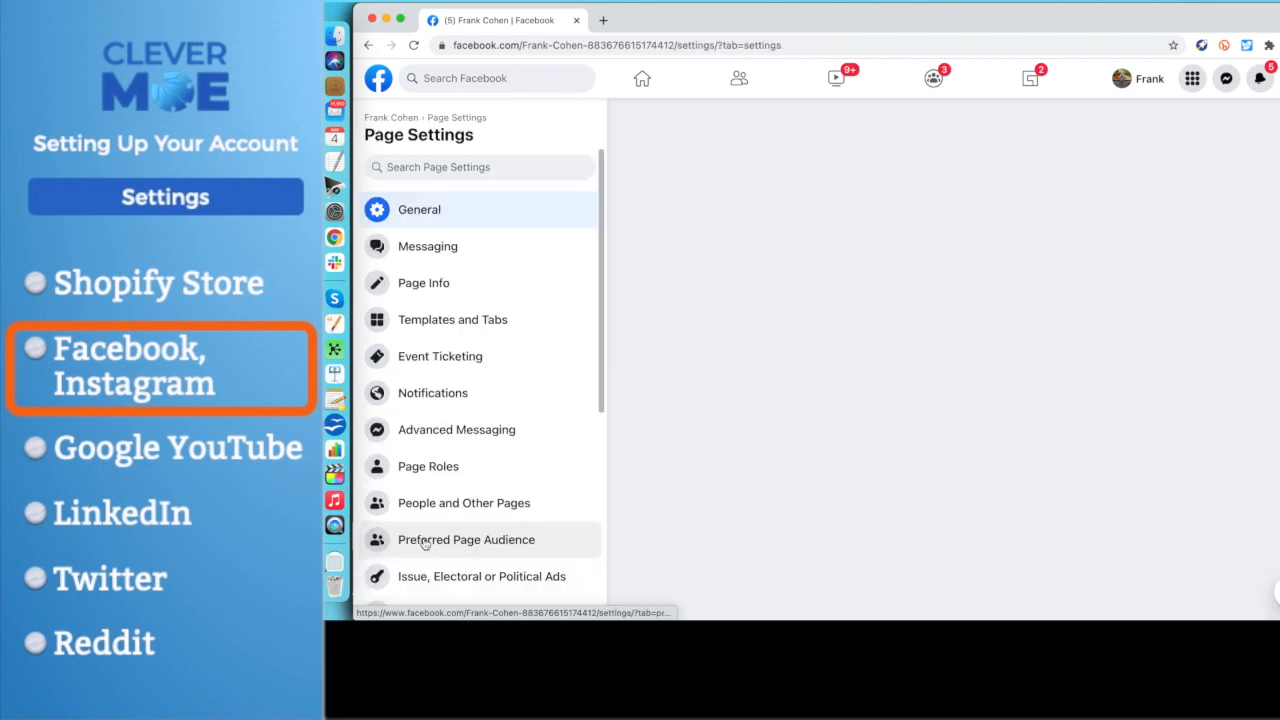
scroll(425, 543, down, 6)
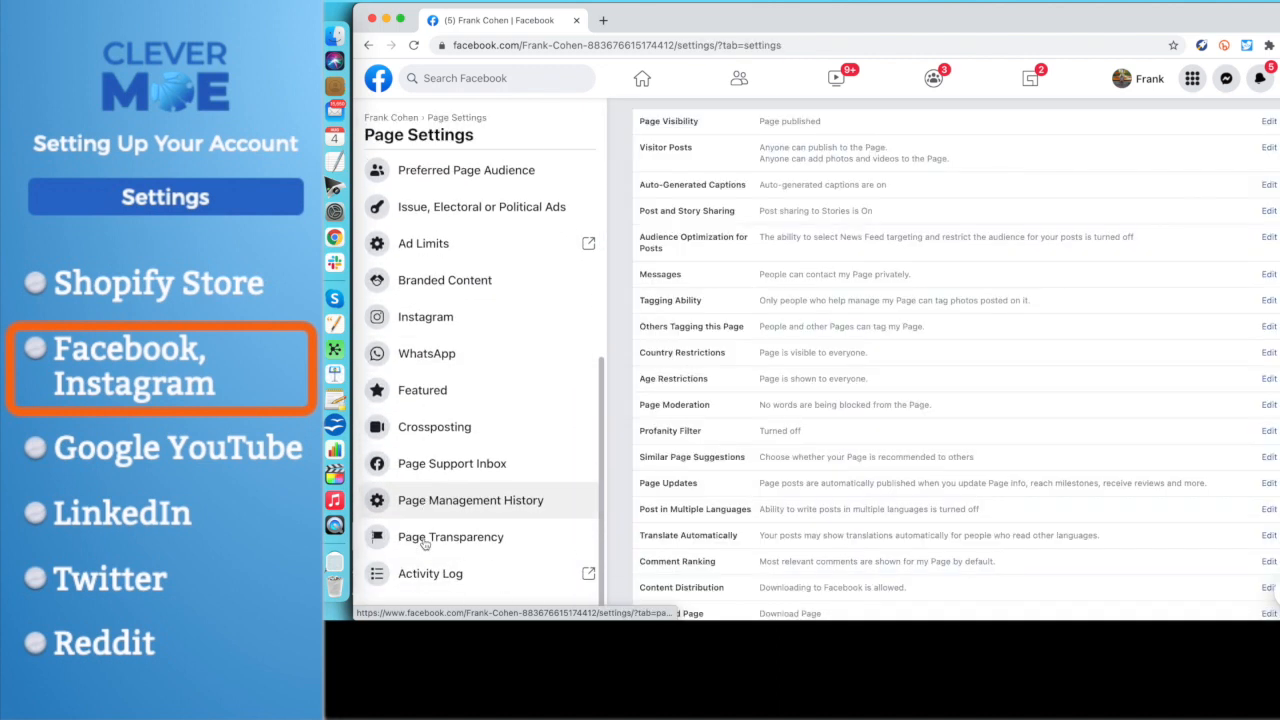
click(434, 318)
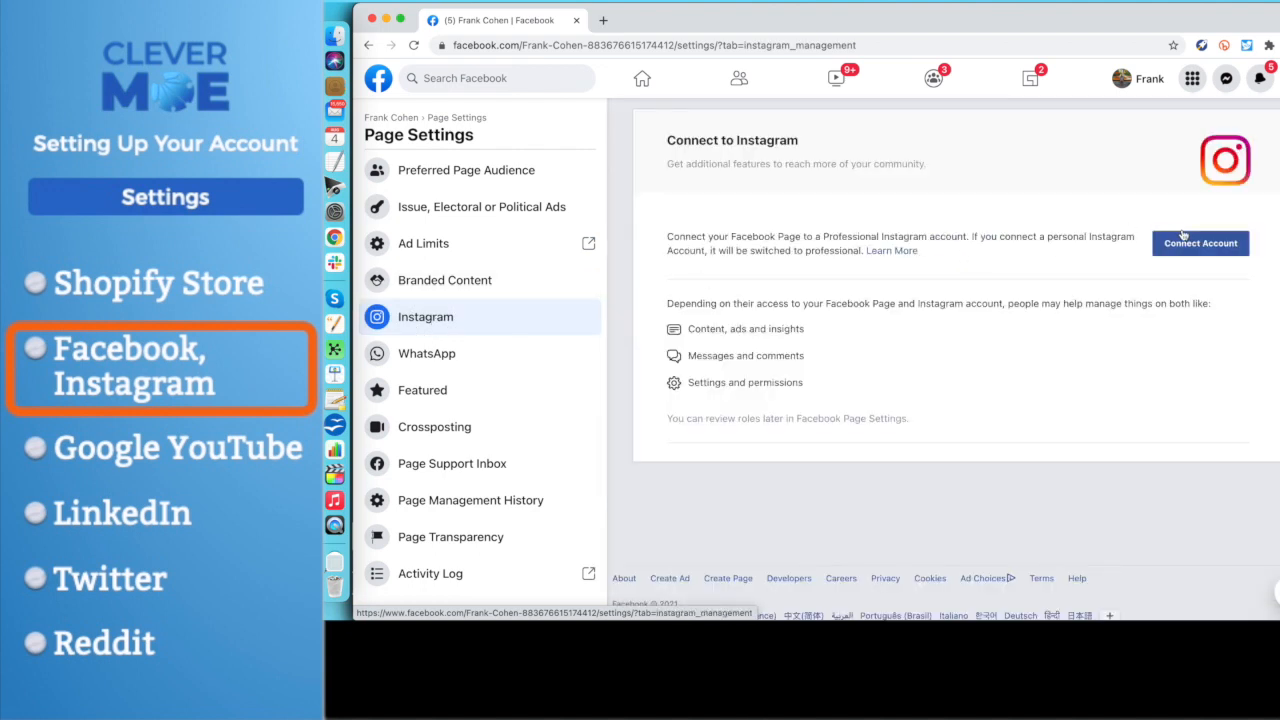
- Connect the Instagram account to the Facebook page, allowing access to Instagram messages in Inbox and logging in with the saved credentials
click(1205, 247)
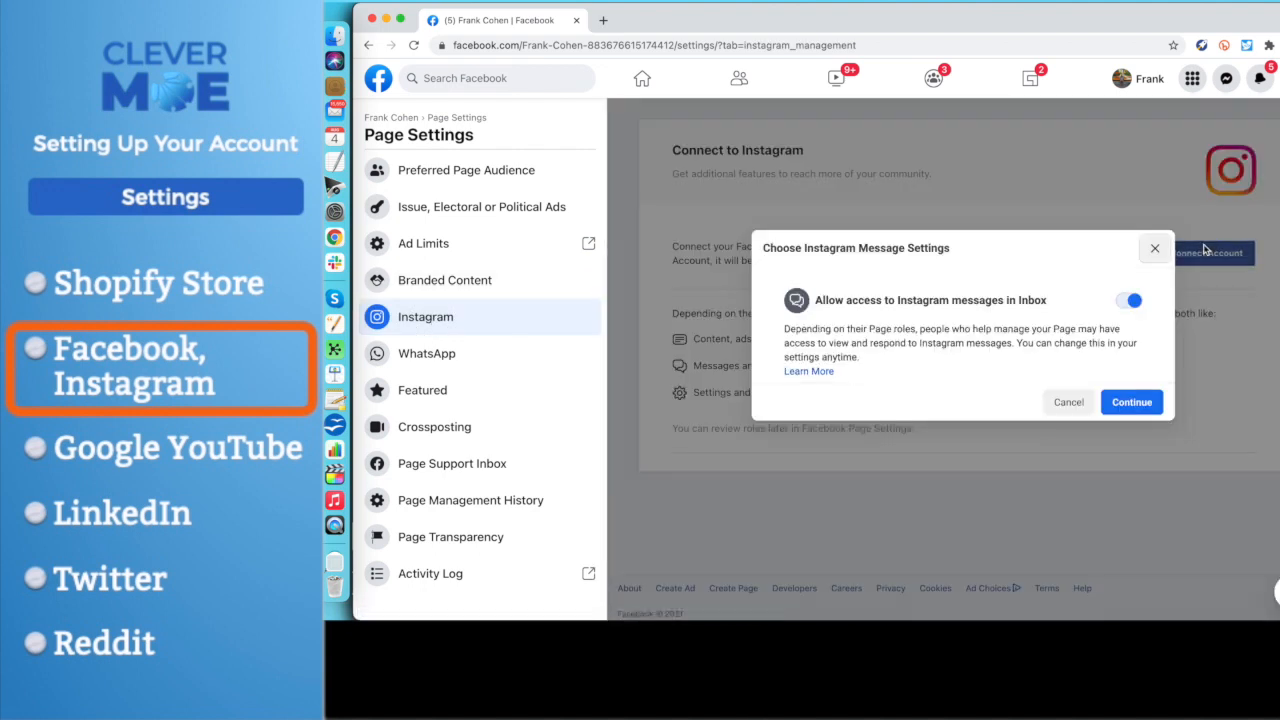
click(1134, 410)
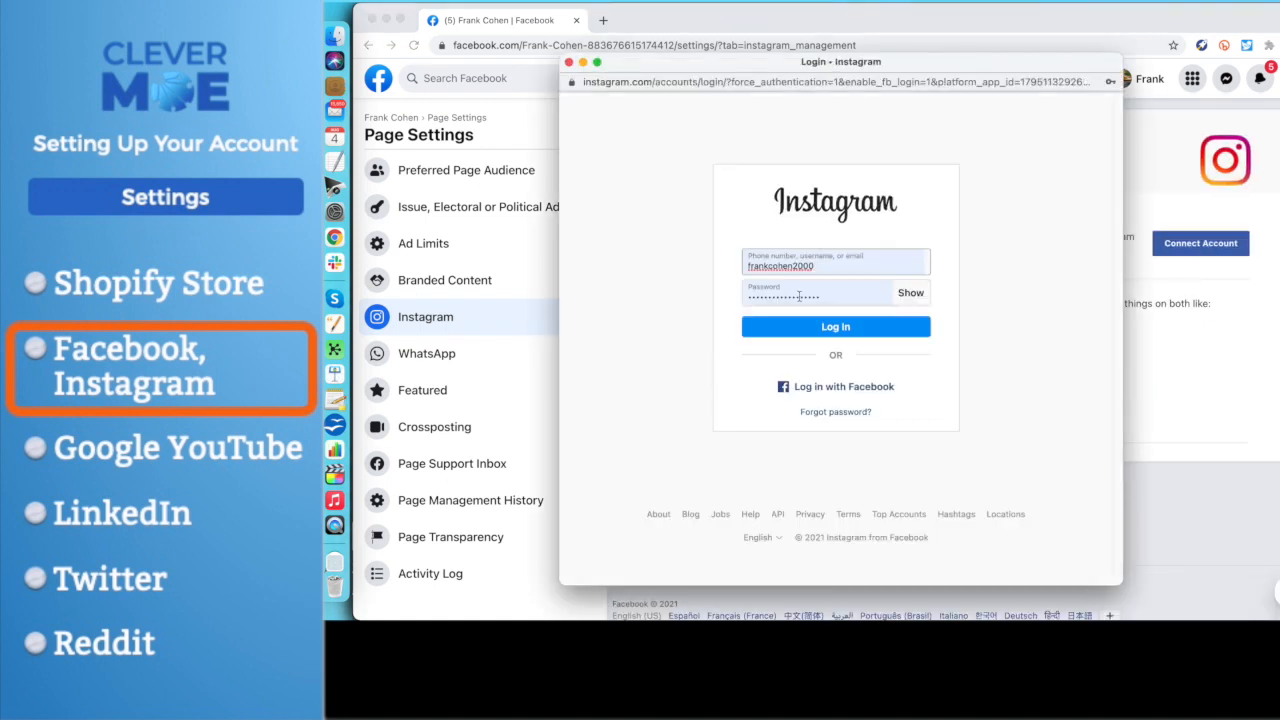
click(836, 330)
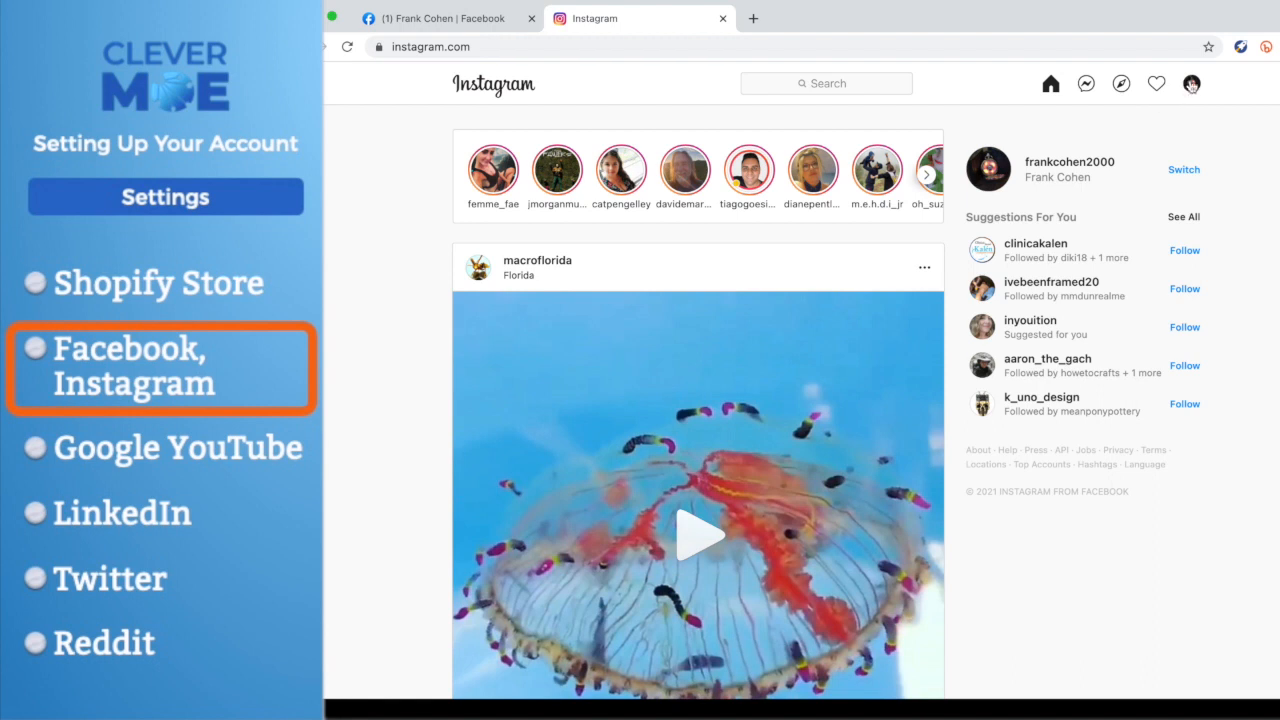
- Open the connected account's Instagram profile and examine its photo options and bio text without changing them
click(1191, 83)
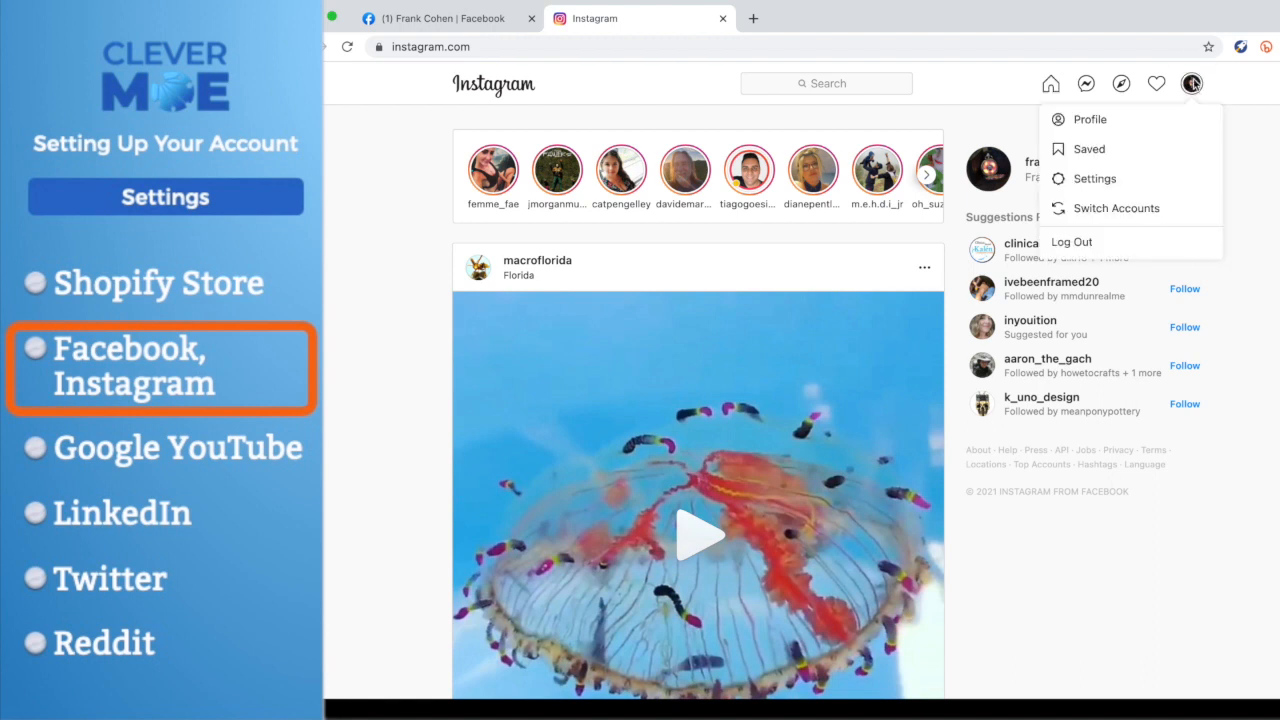
click(1087, 123)
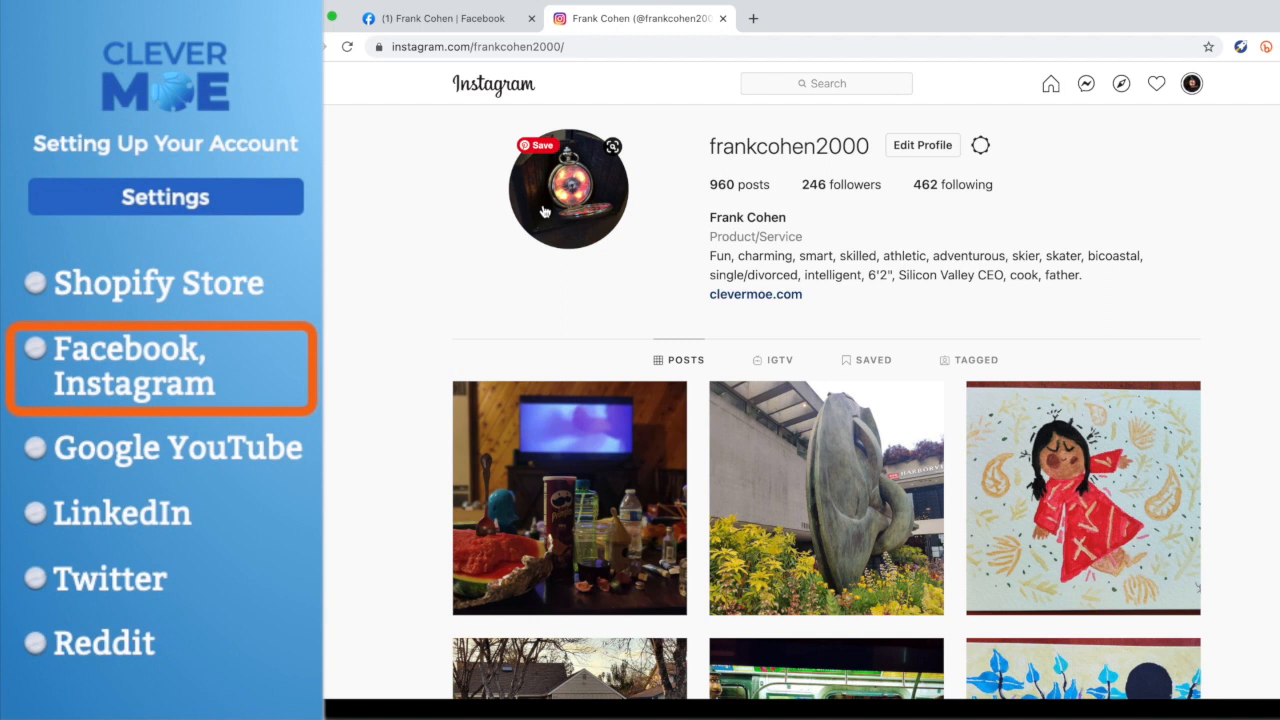
click(556, 200)
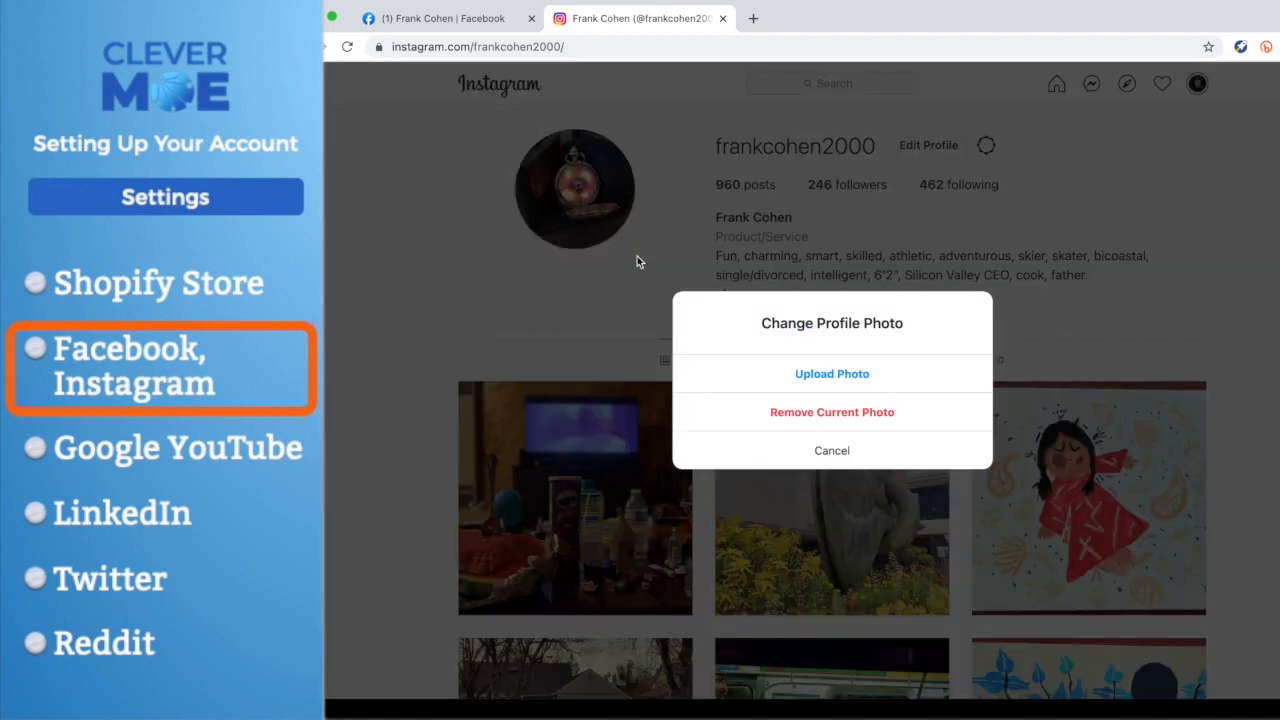
click(831, 450)
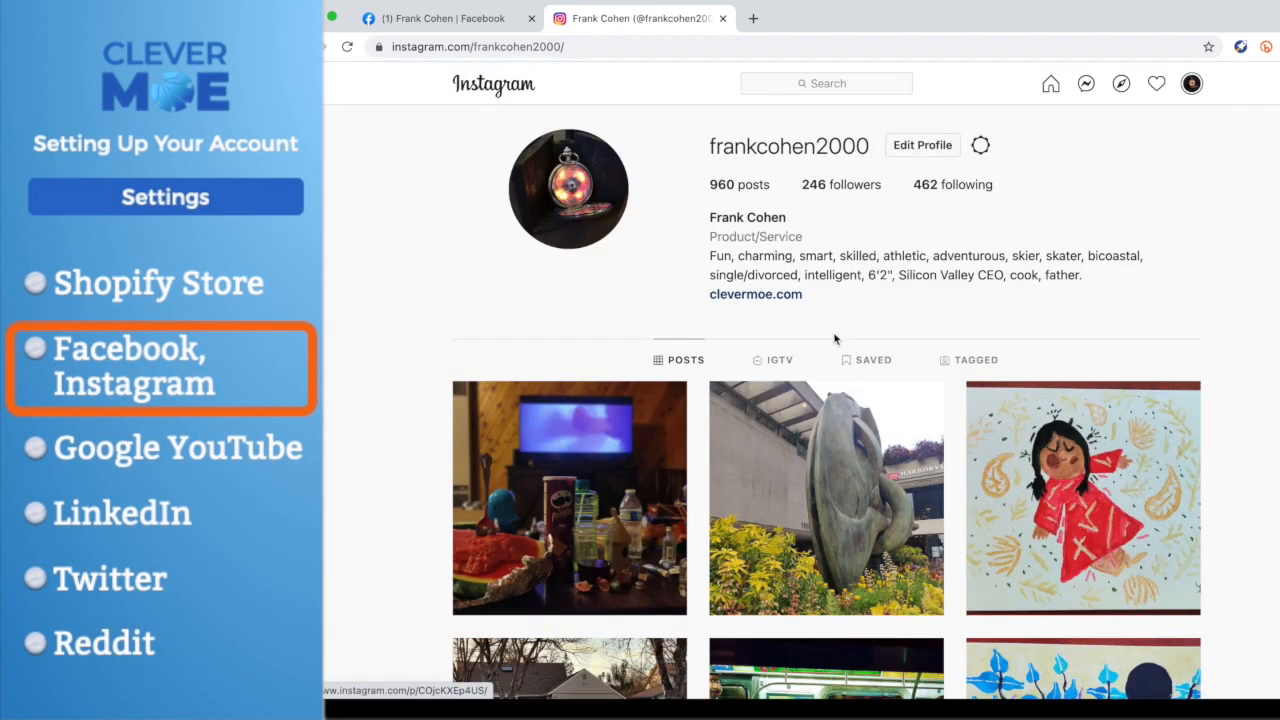
drag(710, 257, 1084, 283)
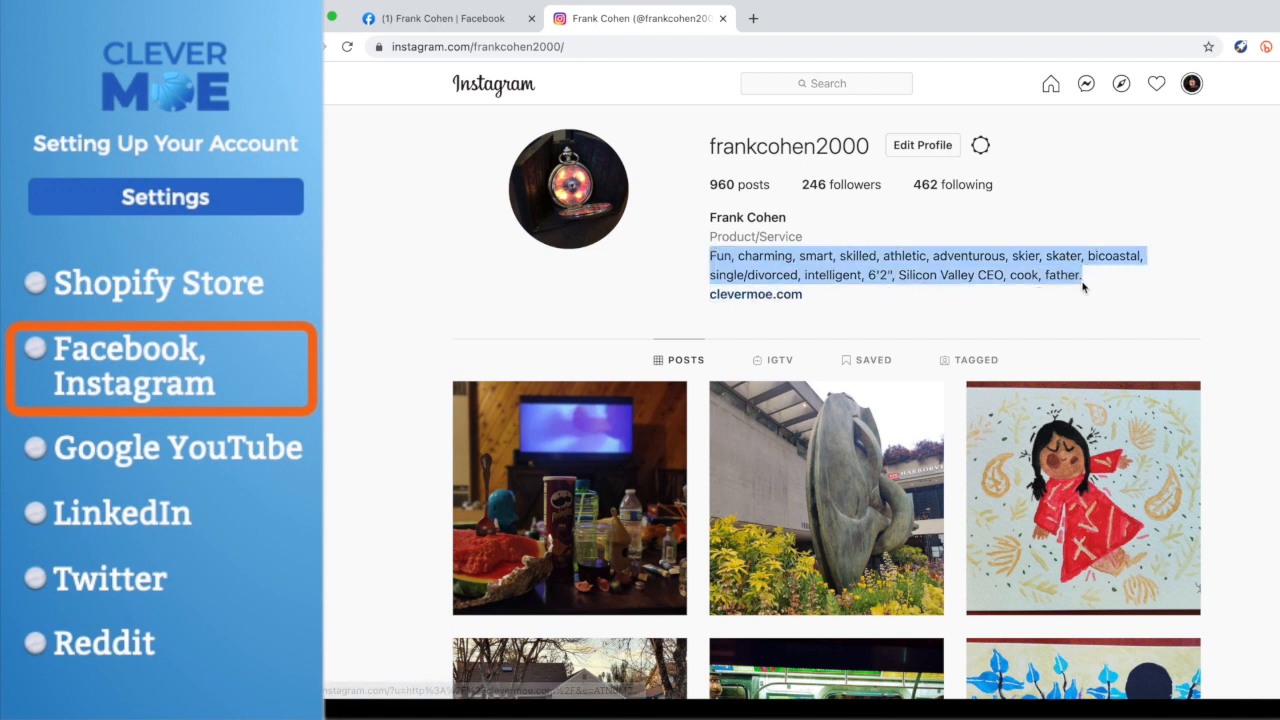
click(672, 266)
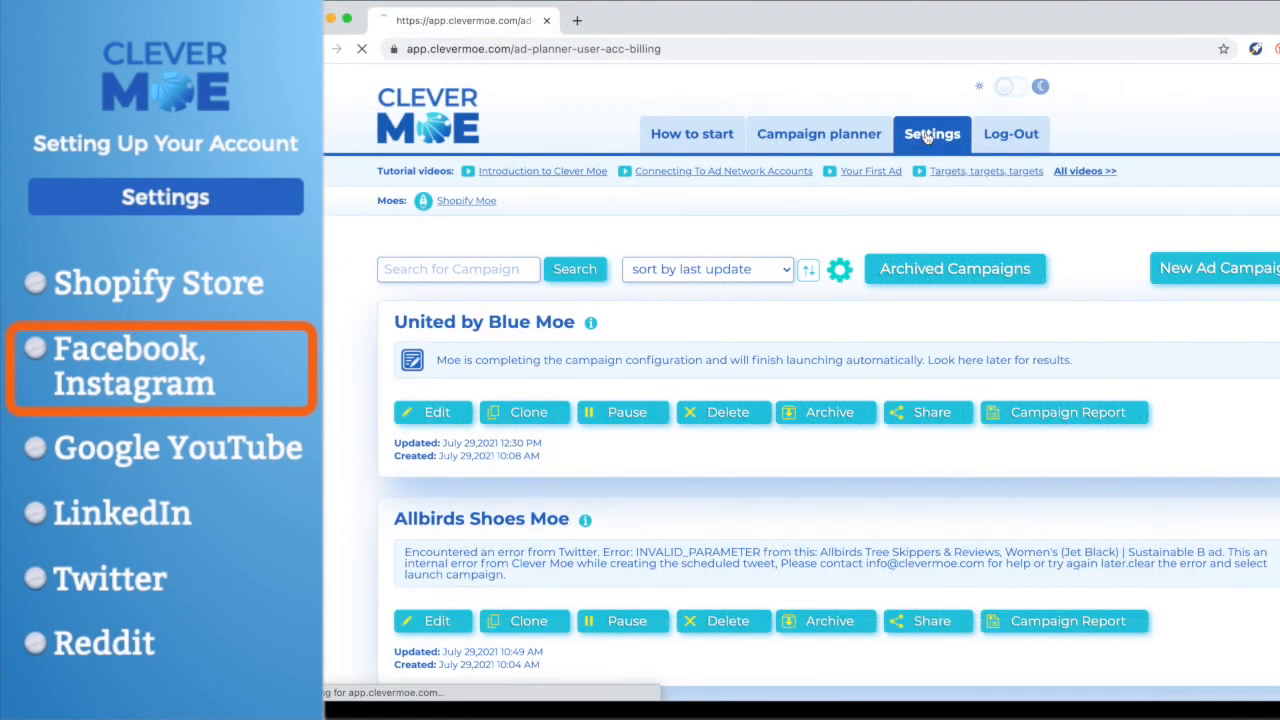
- Connect the Facebook Ad Network in the Clever Moe settings, confirming the request and continuing with the previously linked Facebook account
click(927, 135)
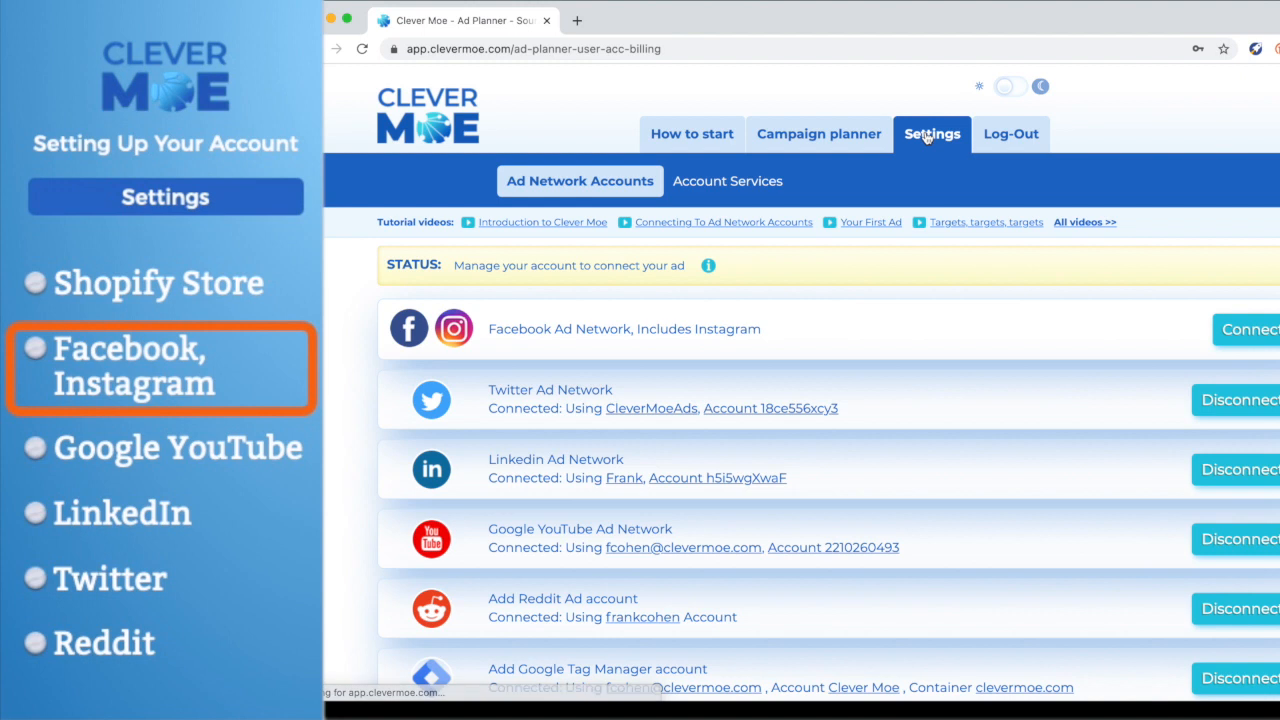
click(1250, 330)
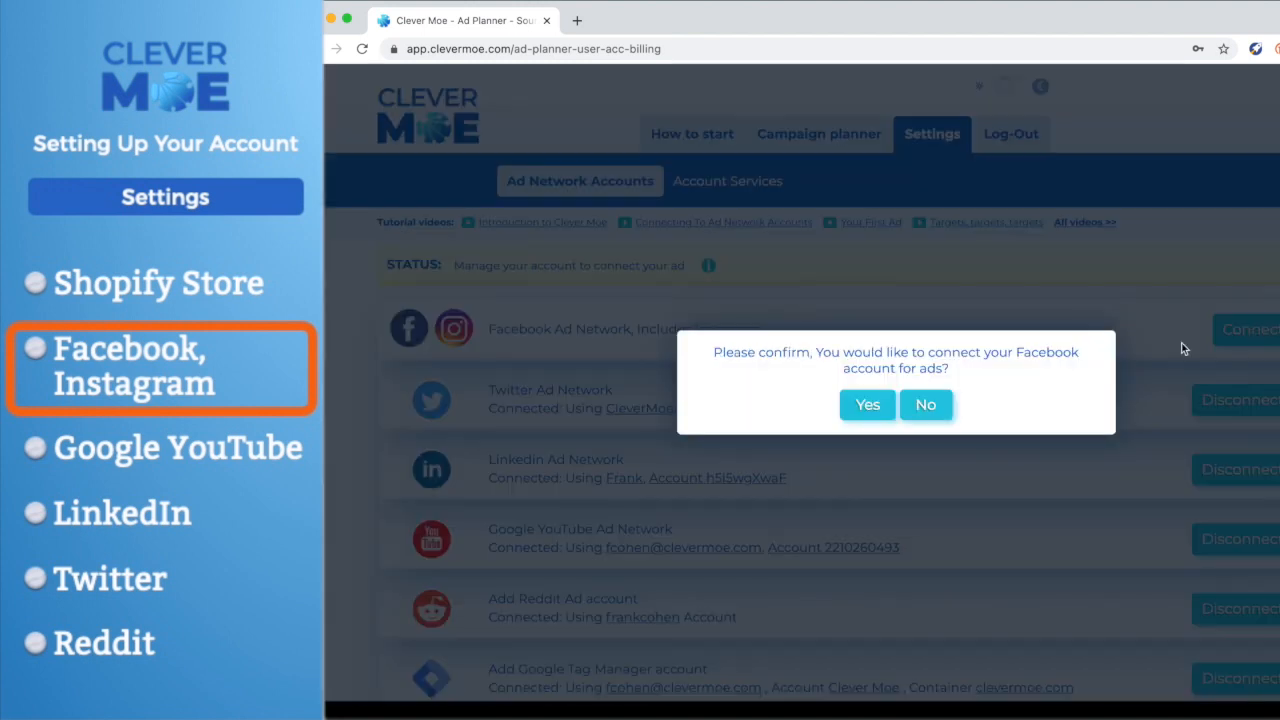
click(869, 405)
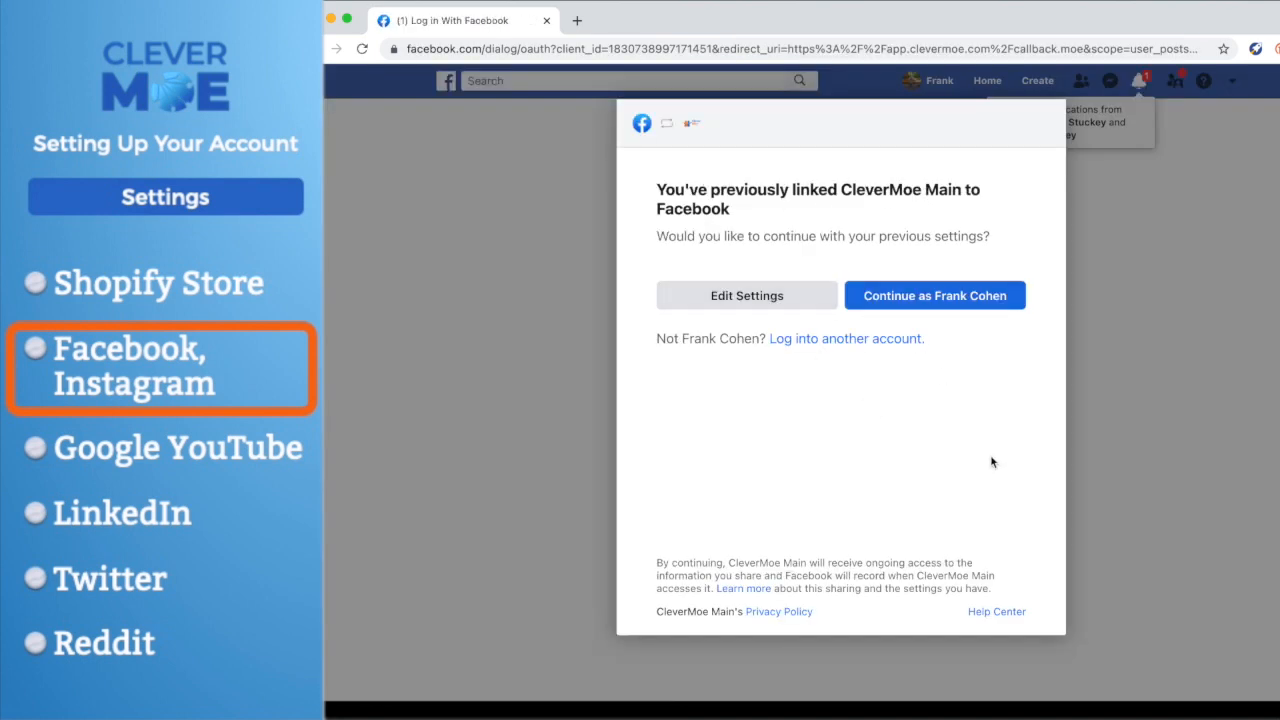
click(953, 292)
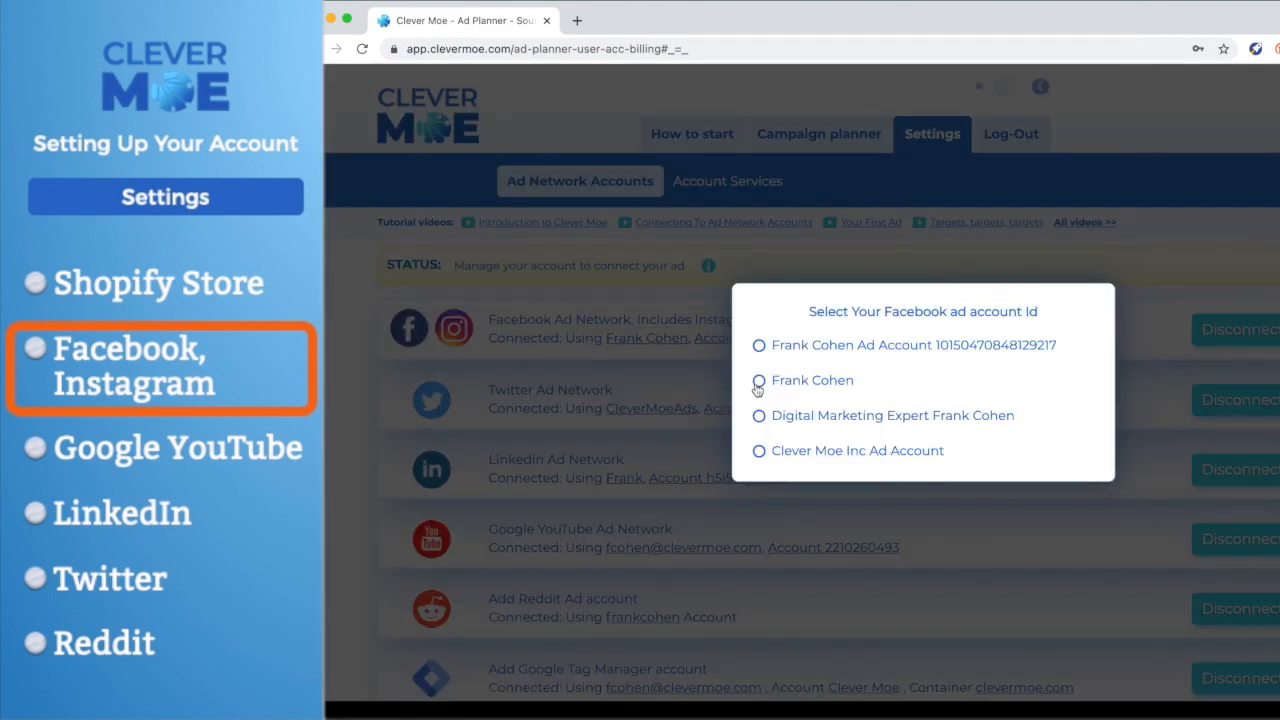
- Choose the page named after the account owner as the connected Facebook page and close the confirmation
click(758, 381)
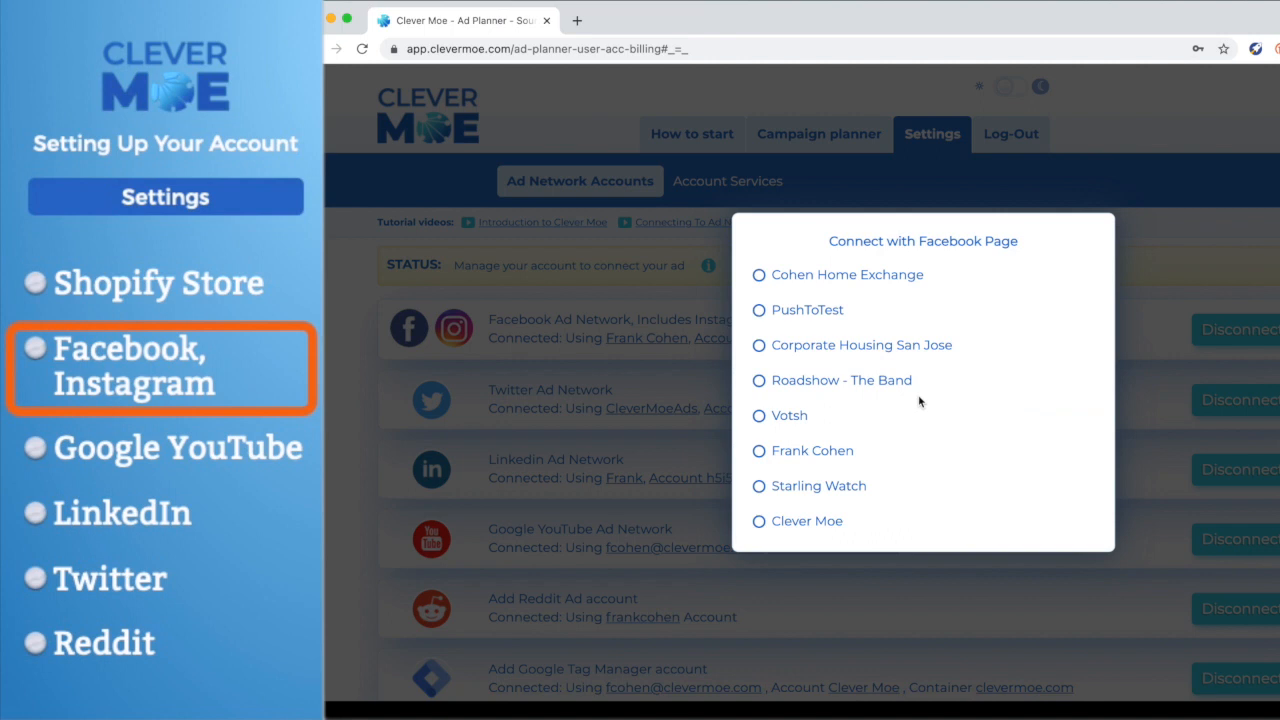
click(758, 452)
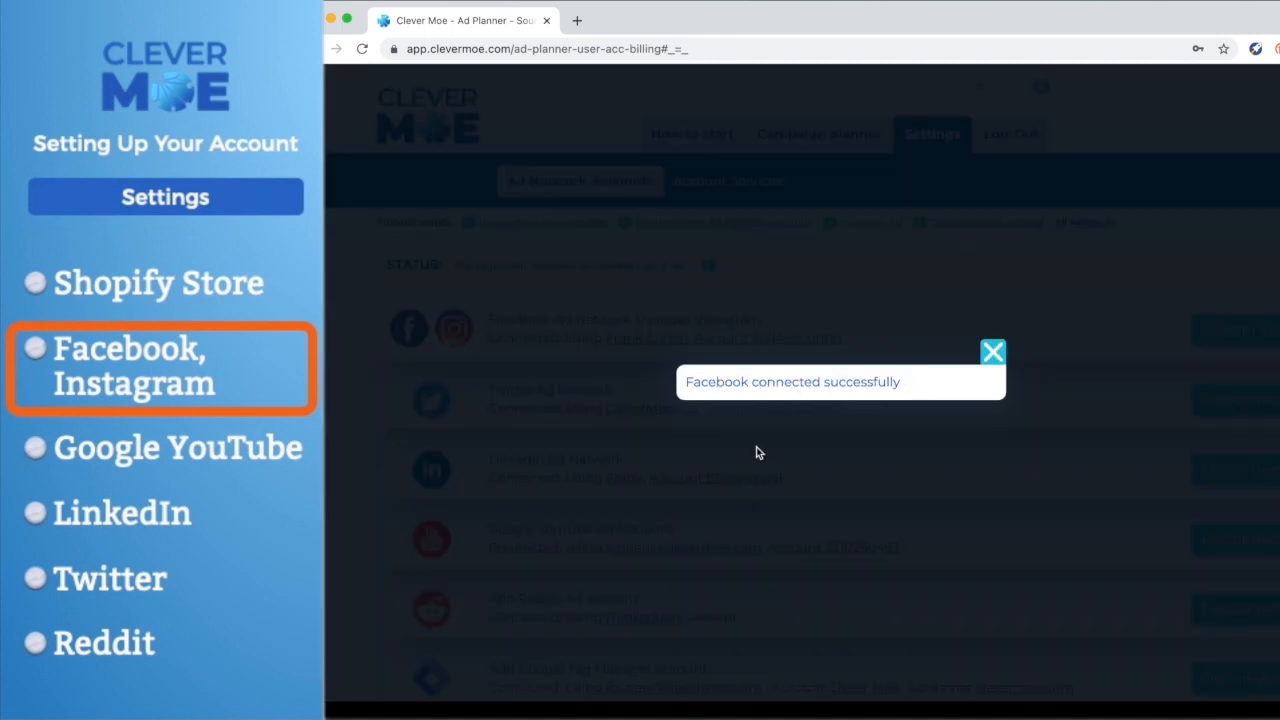
click(992, 353)
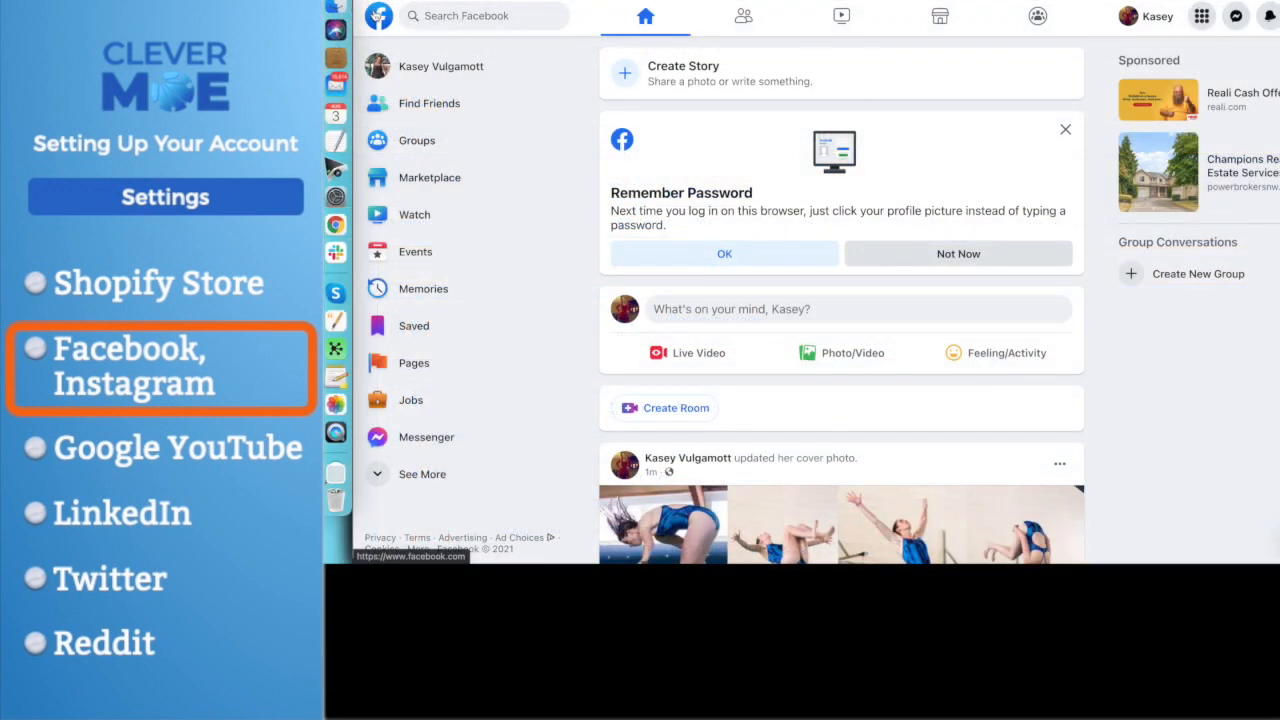
- Start creating an ad from the Facebook home page and begin the page setup it requires
click(378, 15)
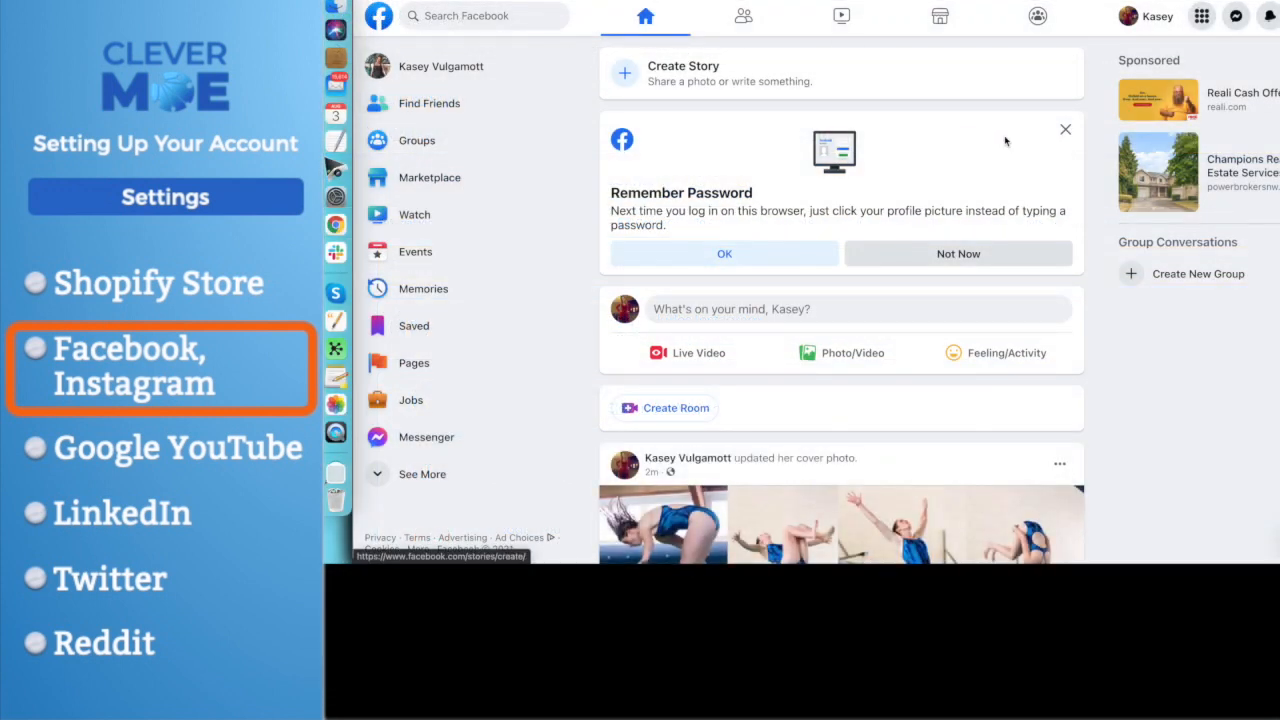
click(1202, 16)
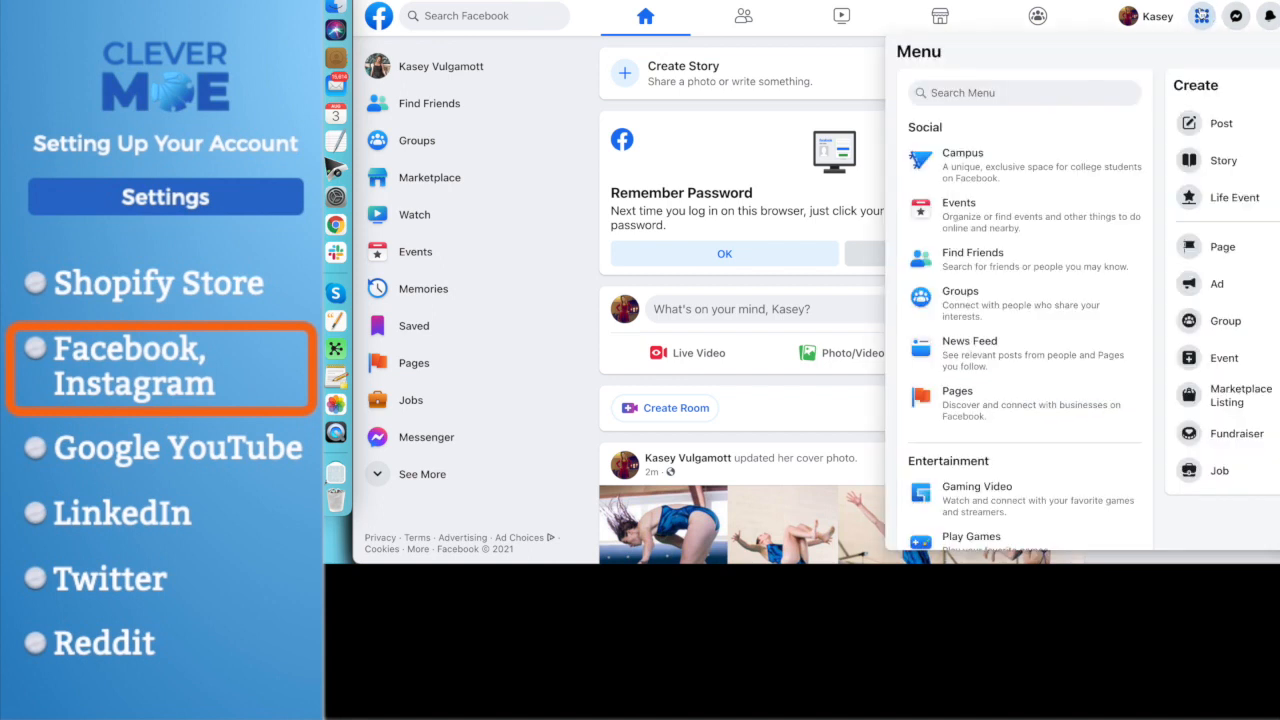
click(1221, 290)
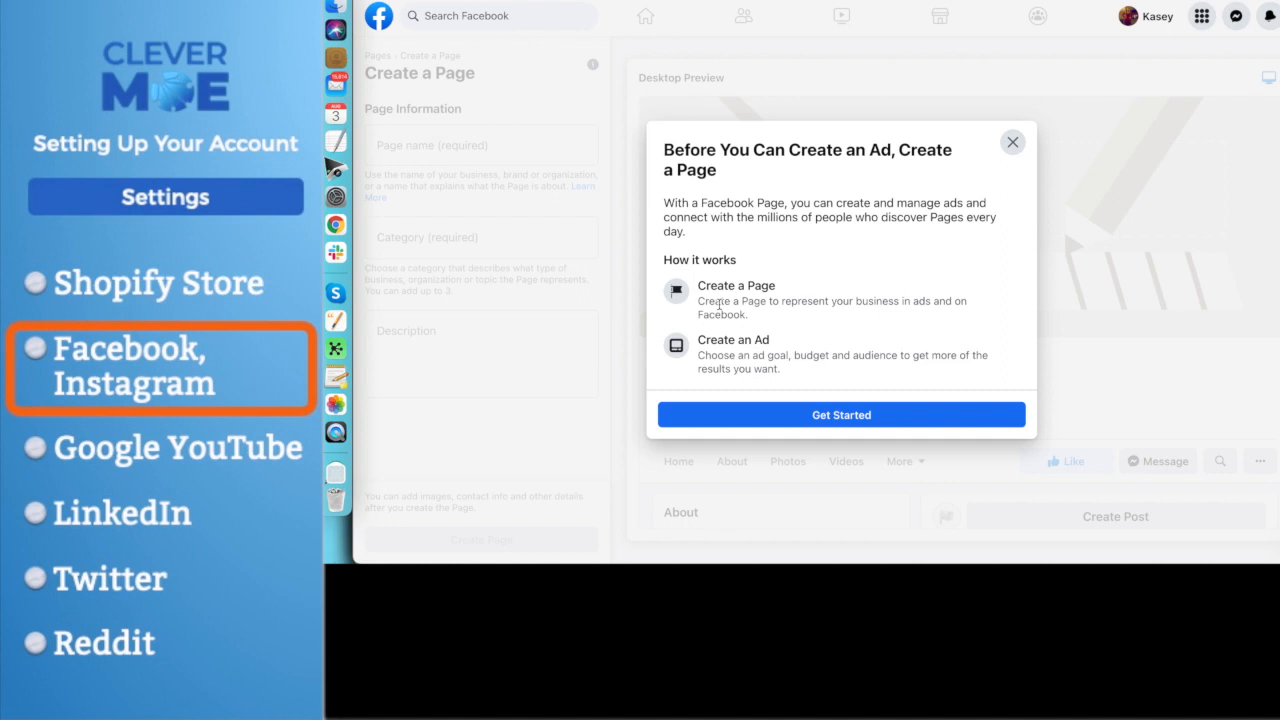
click(838, 415)
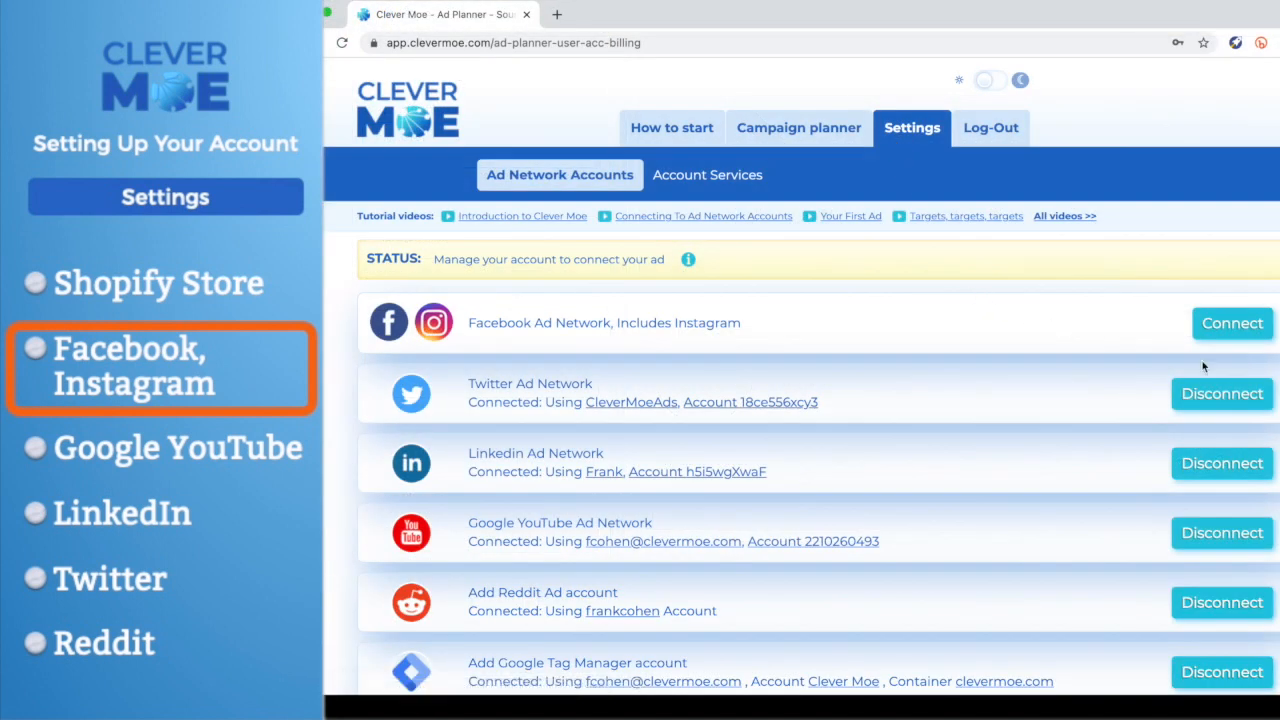
- Connect the Facebook Ad Network to Clever Moe, confirming the request and continuing with the previously linked account
click(1231, 325)
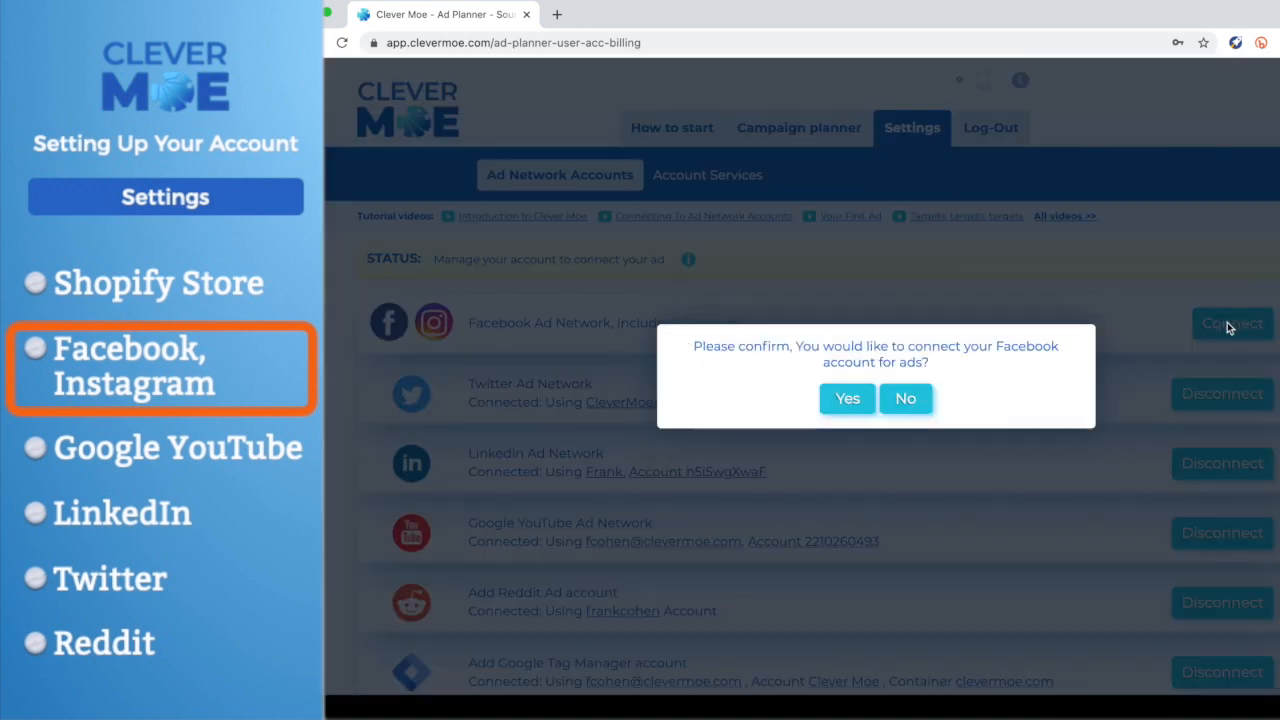
click(850, 400)
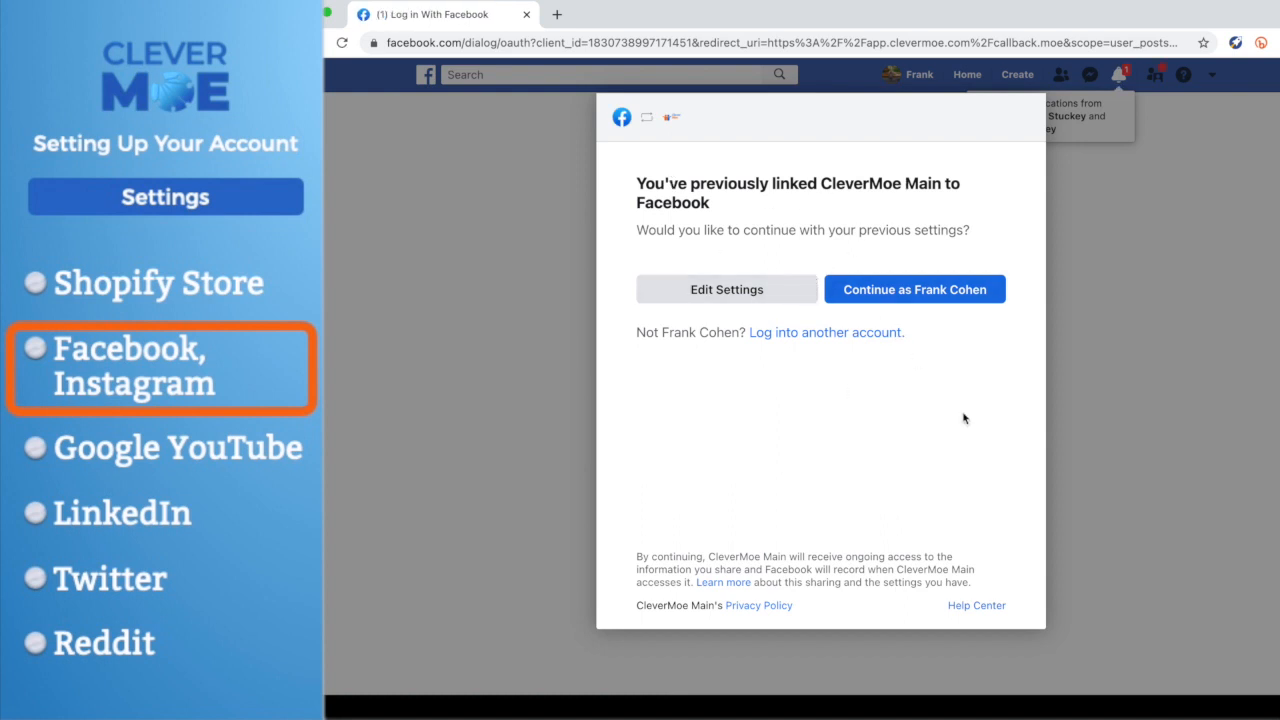
click(932, 288)
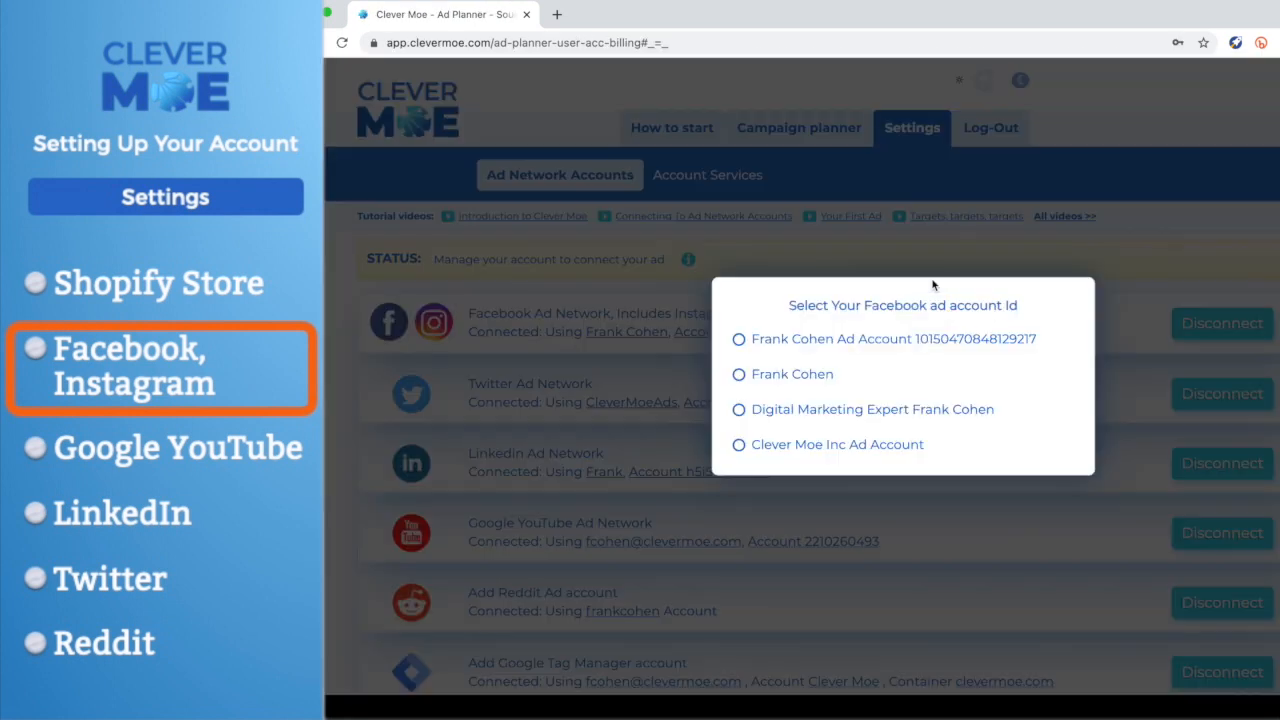
- Choose the ad account and Facebook page that carry only the account owner's name, and close the confirmation
click(738, 376)
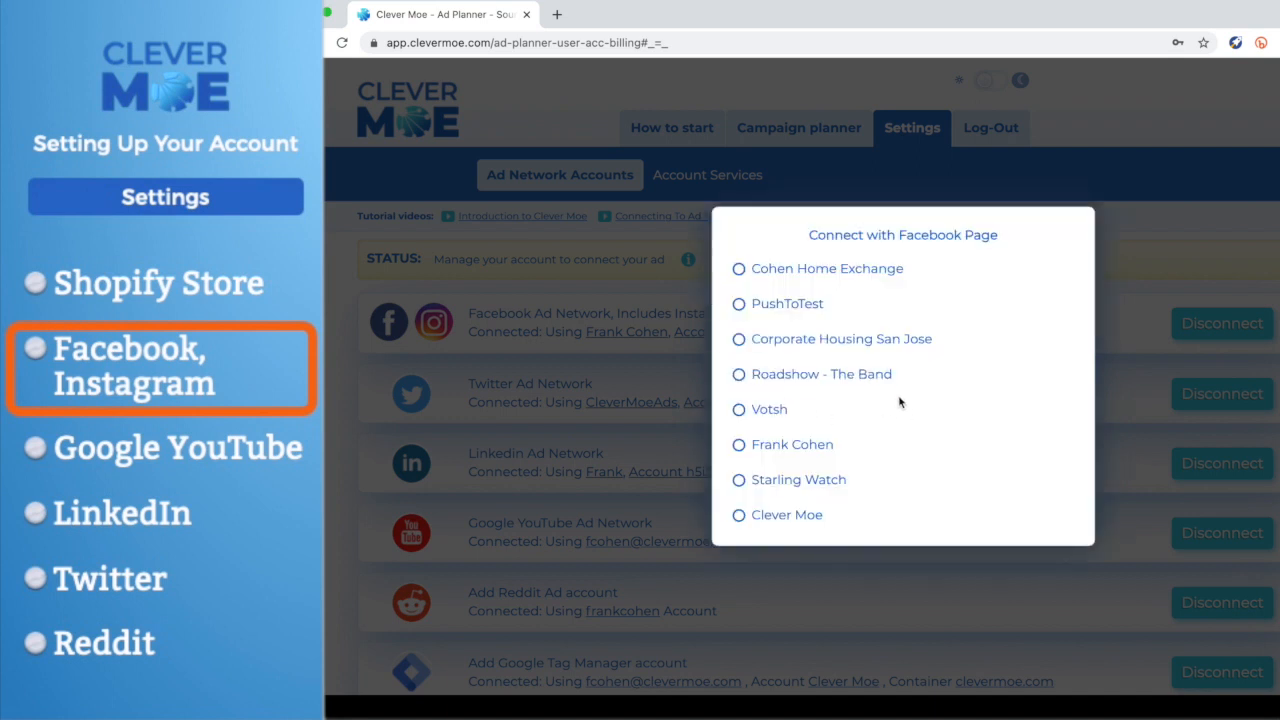
click(738, 446)
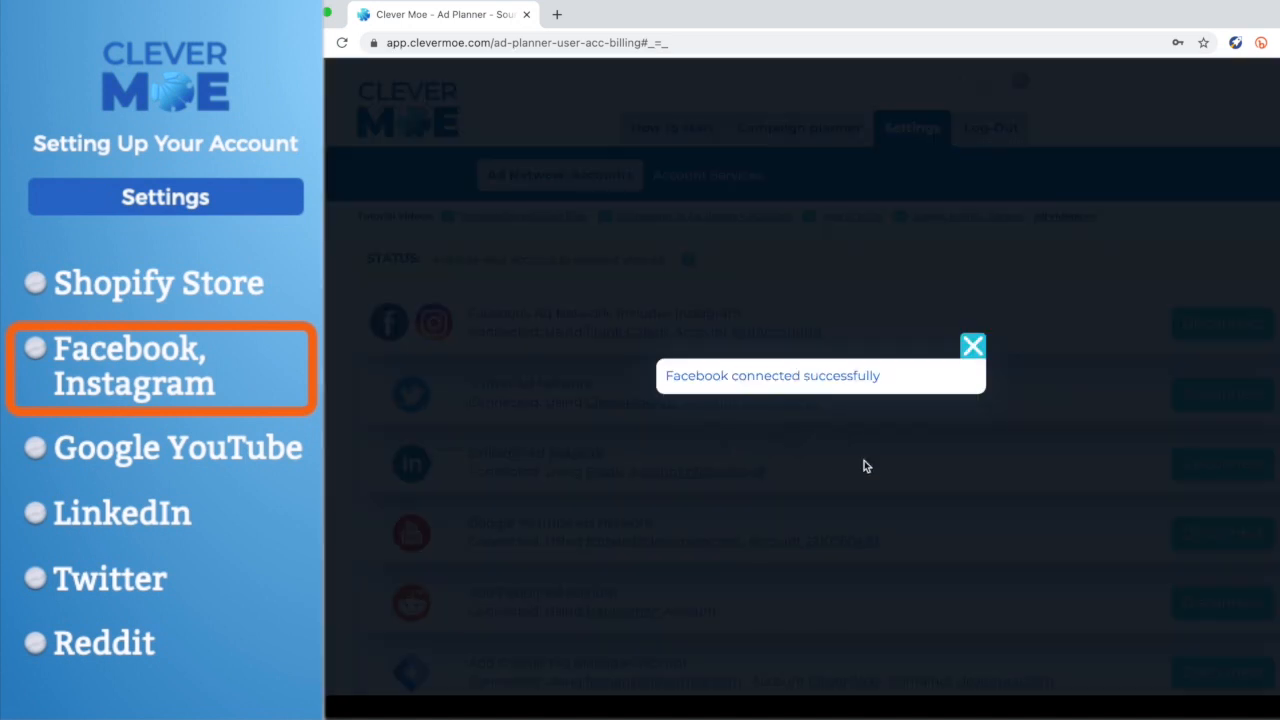
click(970, 347)
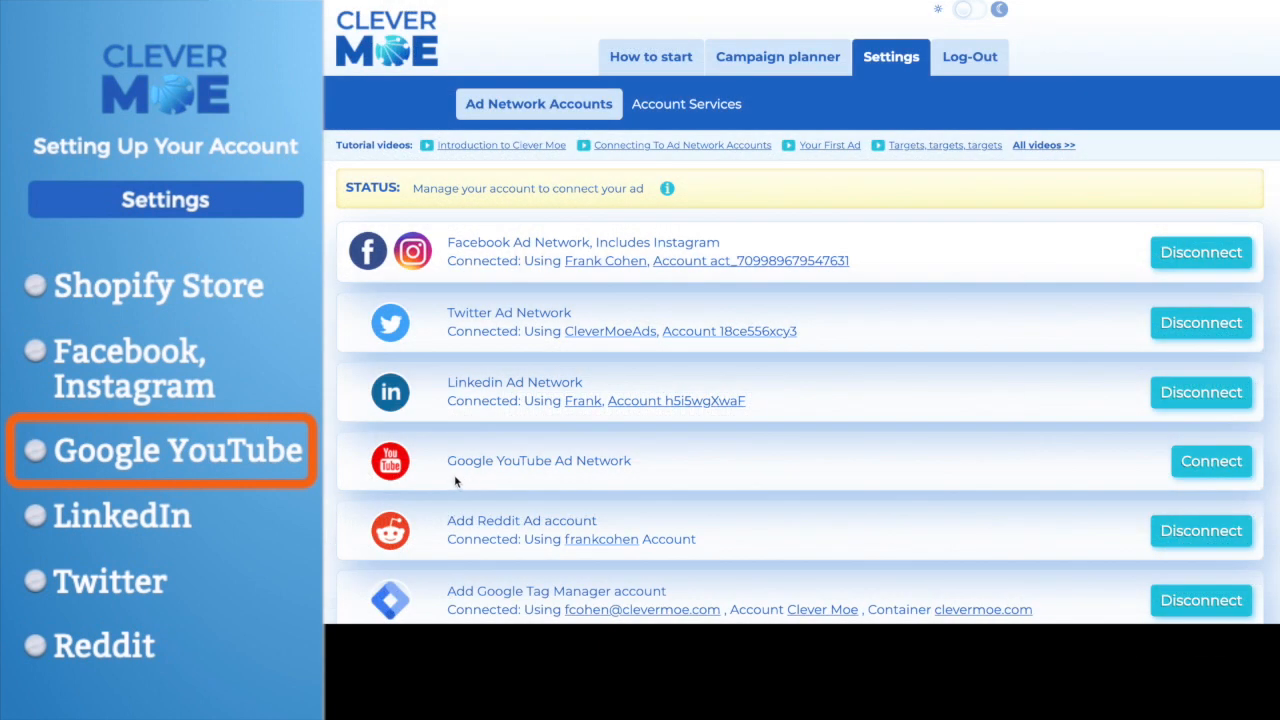
- Try to connect the Google YouTube Ad Network with the owner's clevermoe.com Google account, allowing management of AdWords campaigns
click(1214, 462)
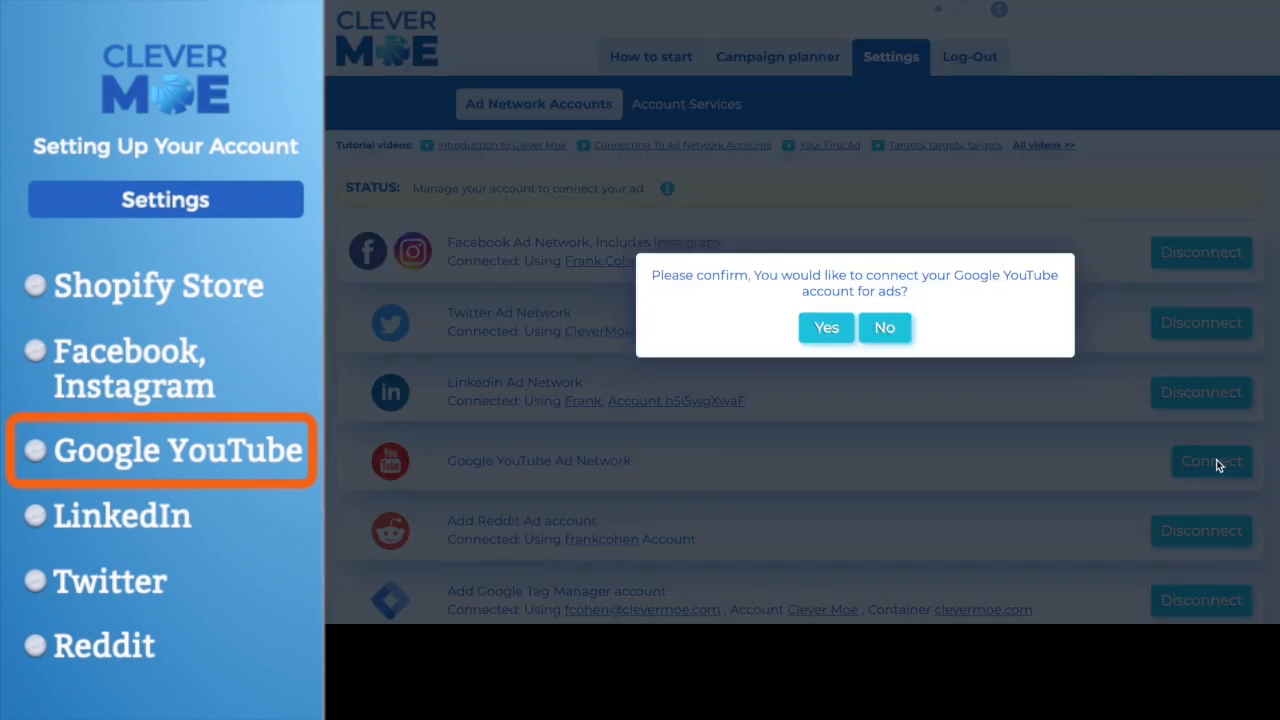
click(826, 331)
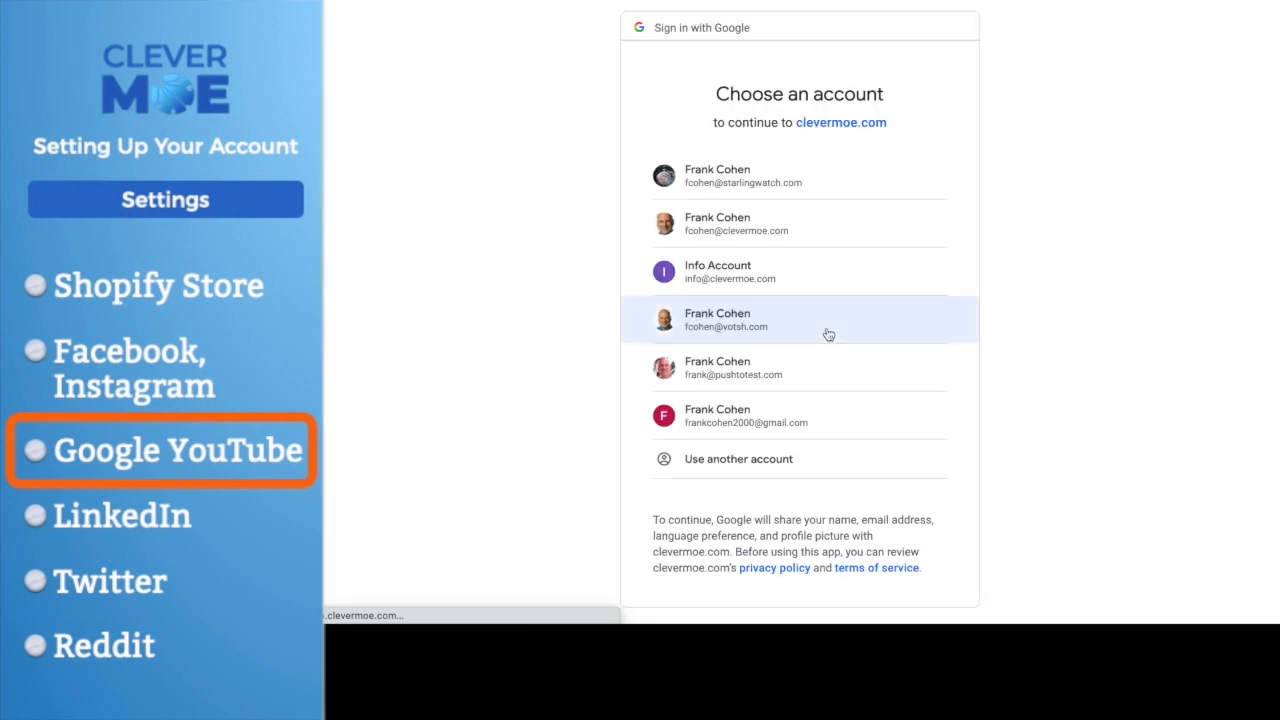
click(755, 226)
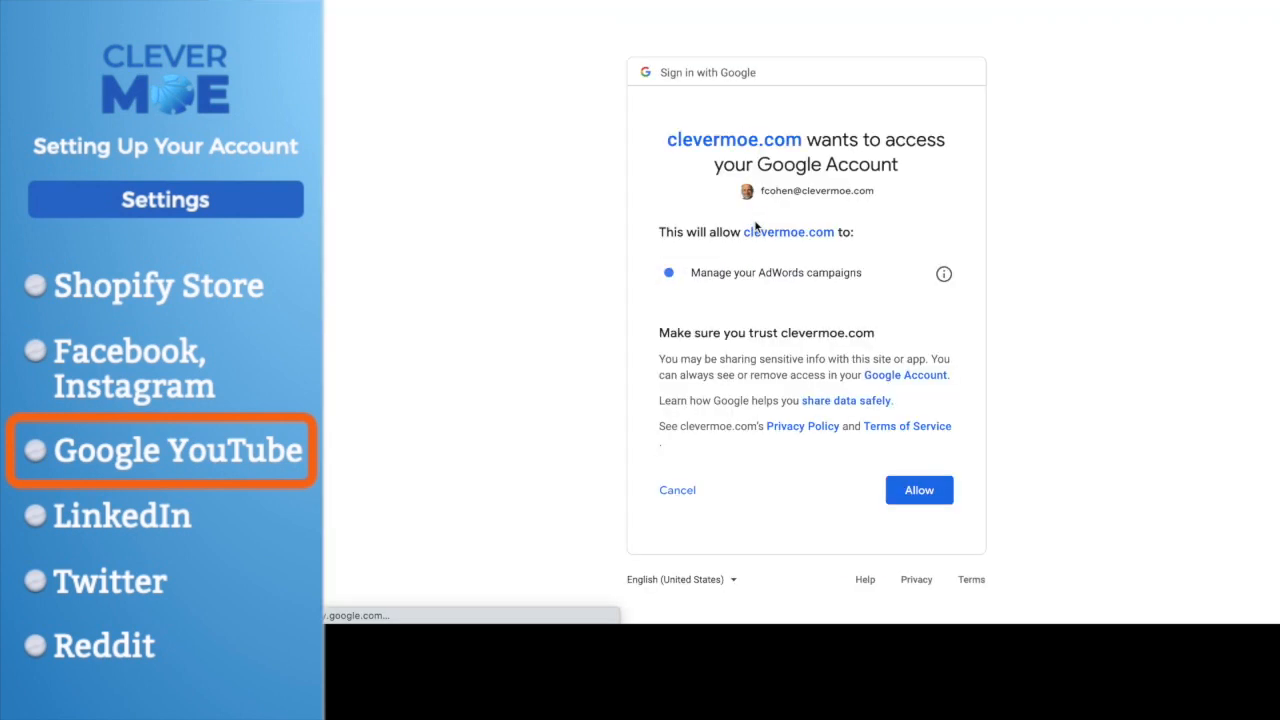
click(918, 490)
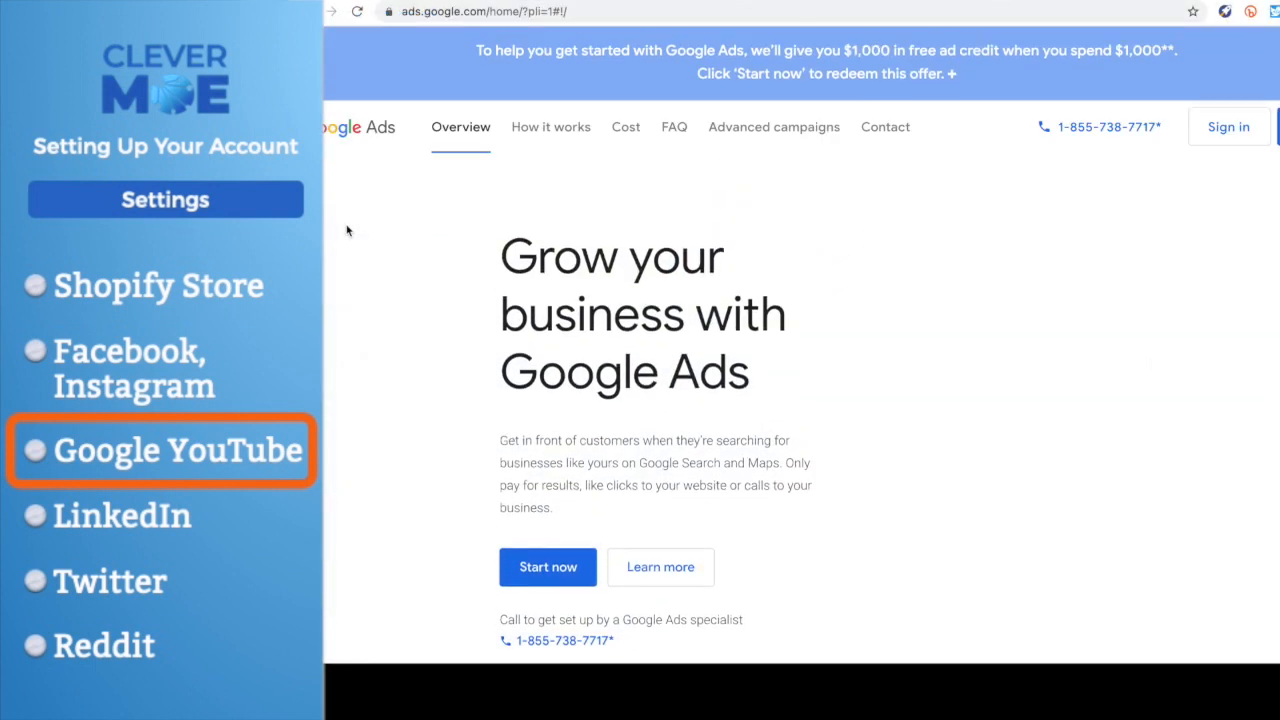
- Examine the Google Ads home page for its sign-up option and open the support chat
click(546, 576)
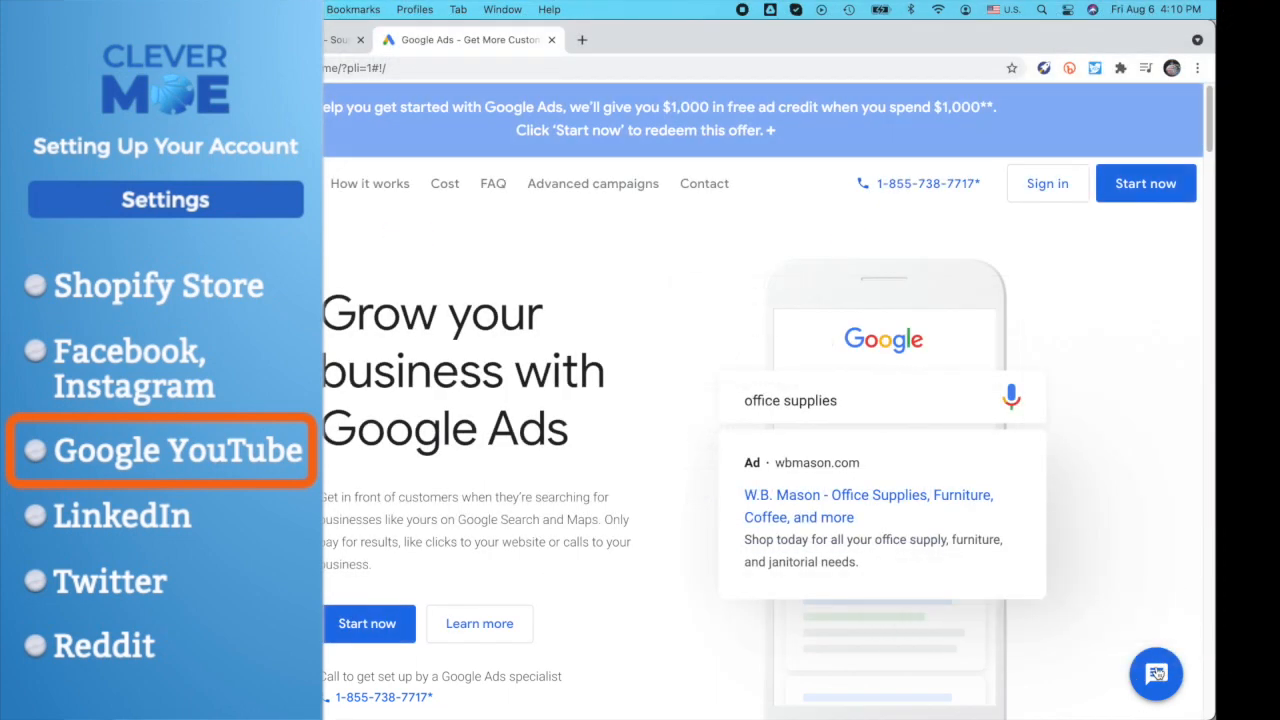
click(1156, 673)
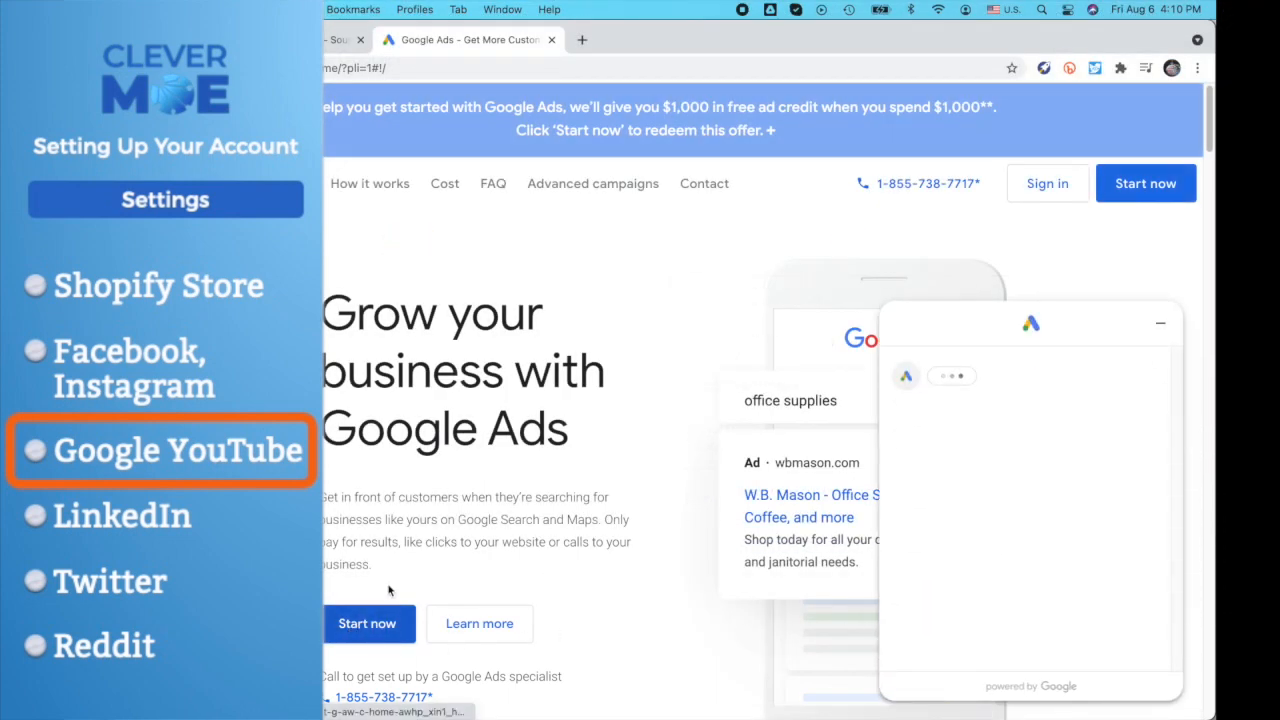
scroll(390, 588, down, 2)
scroll(390, 588, down, 2)
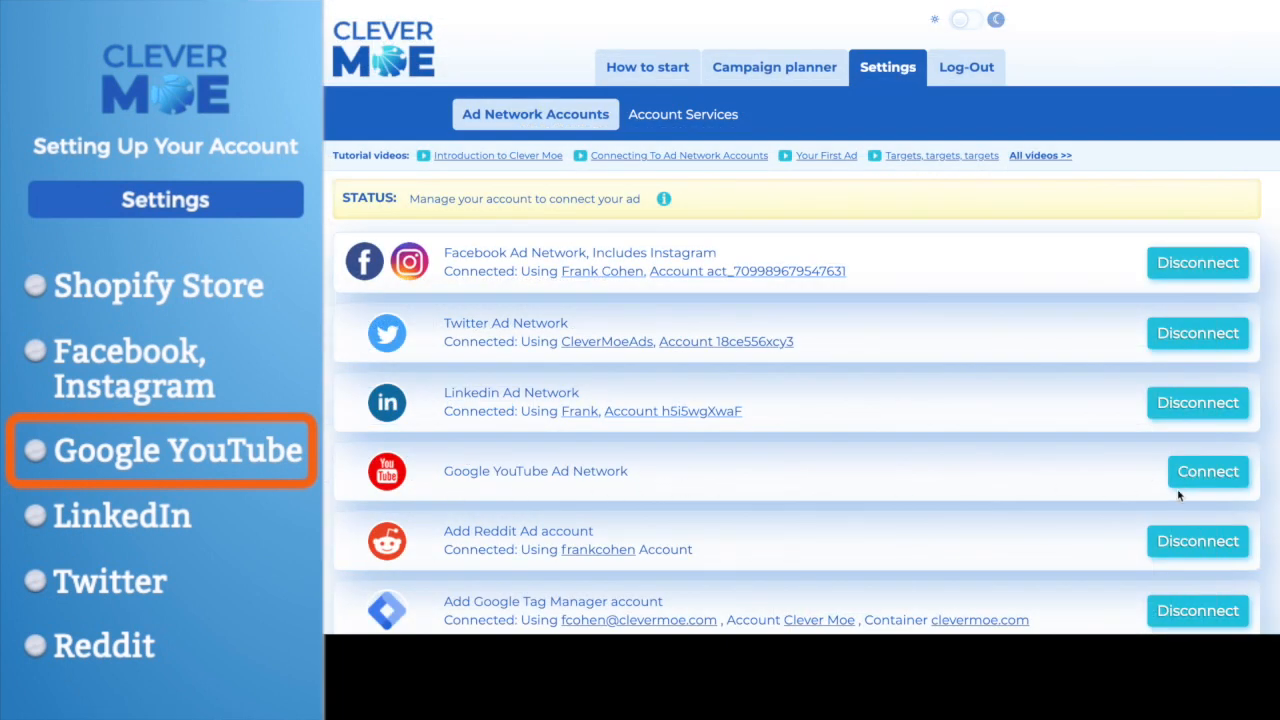
- Connect the Google YouTube Ad Network in Clever Moe with the owner's clevermoe.com Google account and allow management of AdWords campaigns
click(1211, 474)
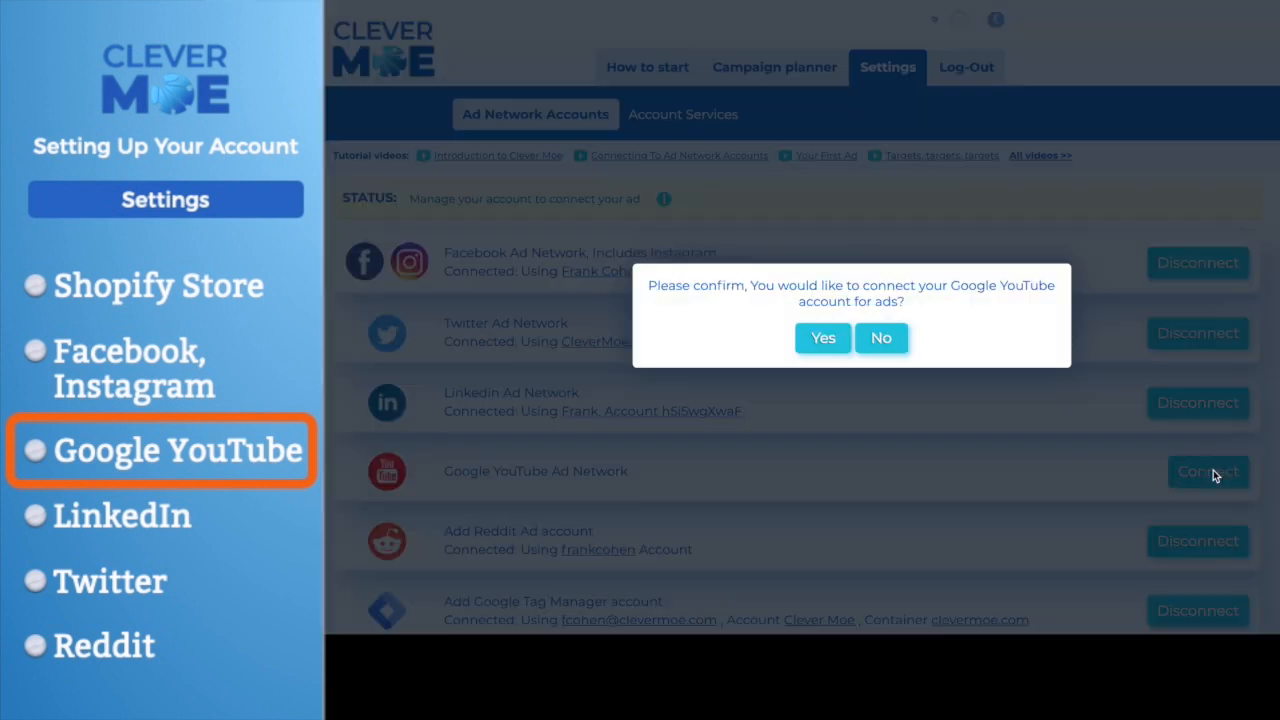
click(823, 339)
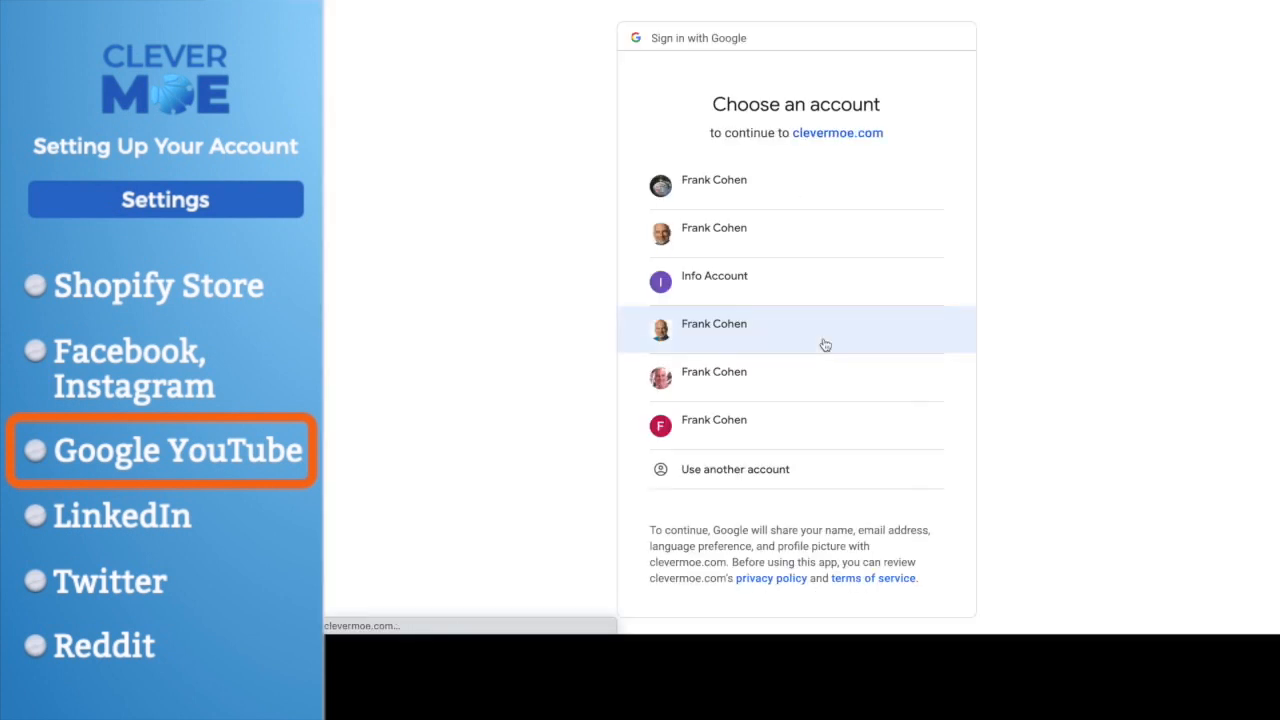
click(753, 237)
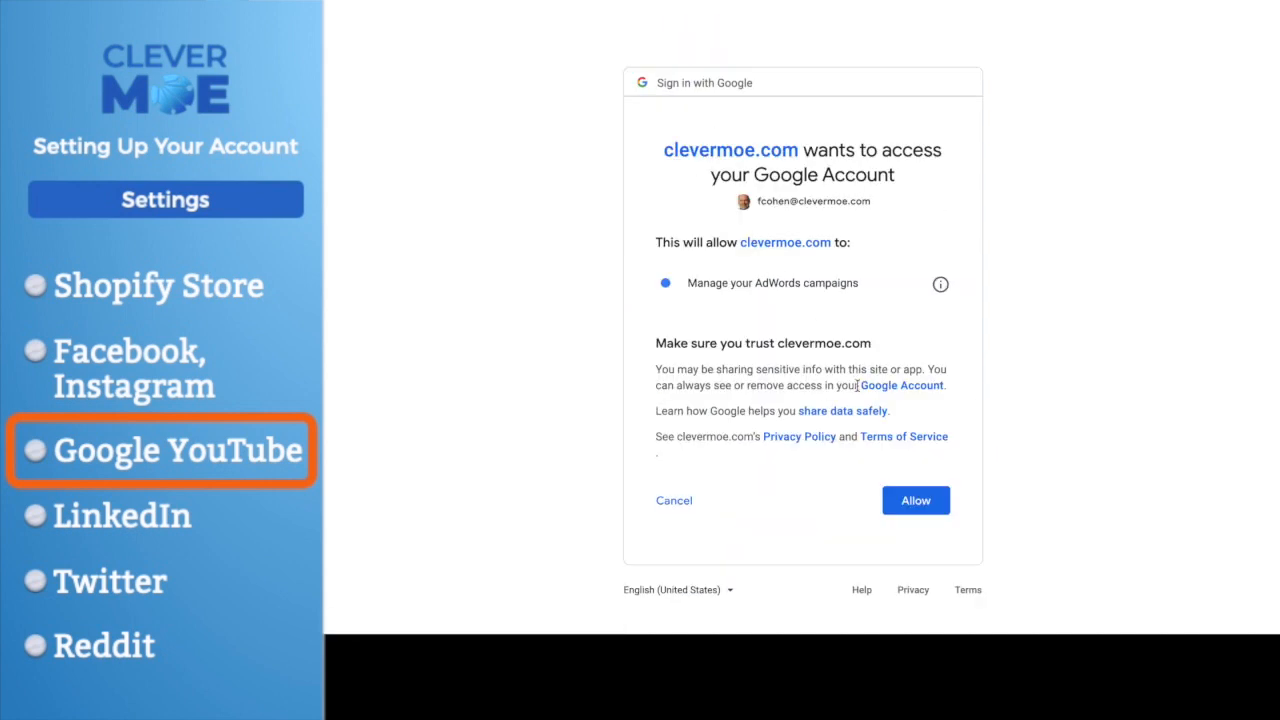
click(916, 501)
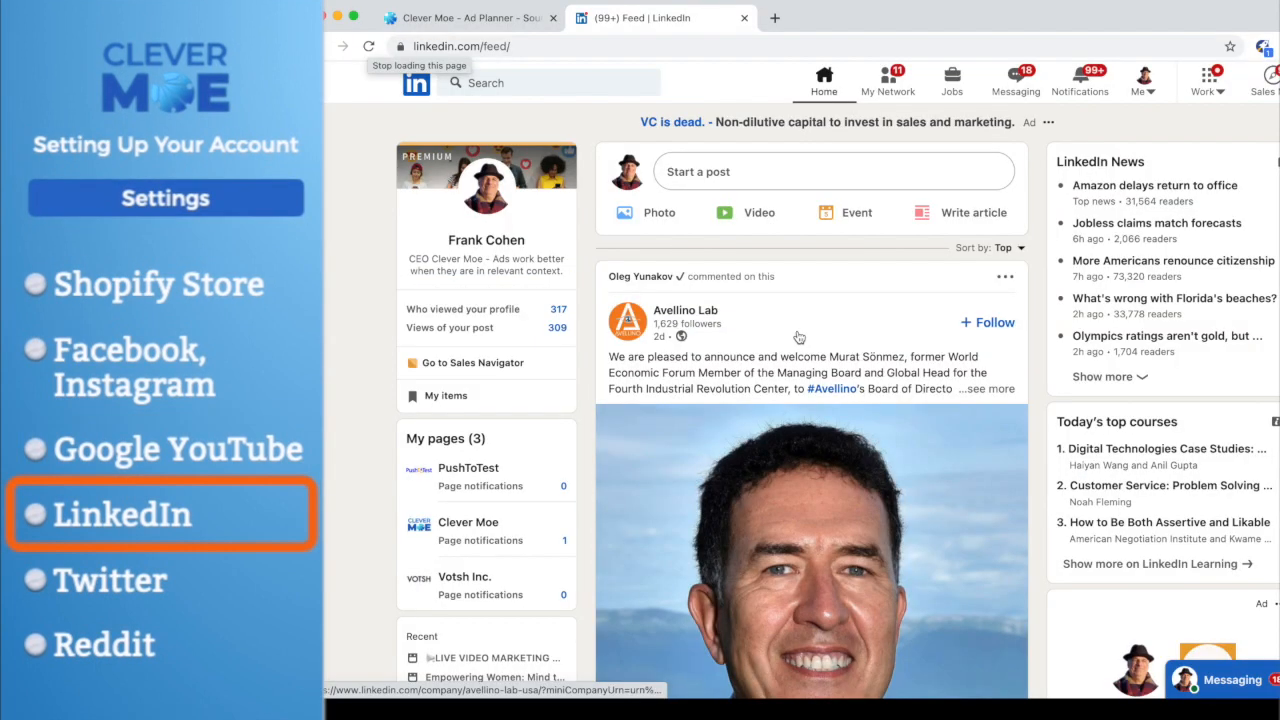
- Open LinkedIn Campaign Manager through LinkedIn's advertising option, dismiss the accounts notification list and open the Clever Moe Inc. ad account
scroll(795, 318, down, 6)
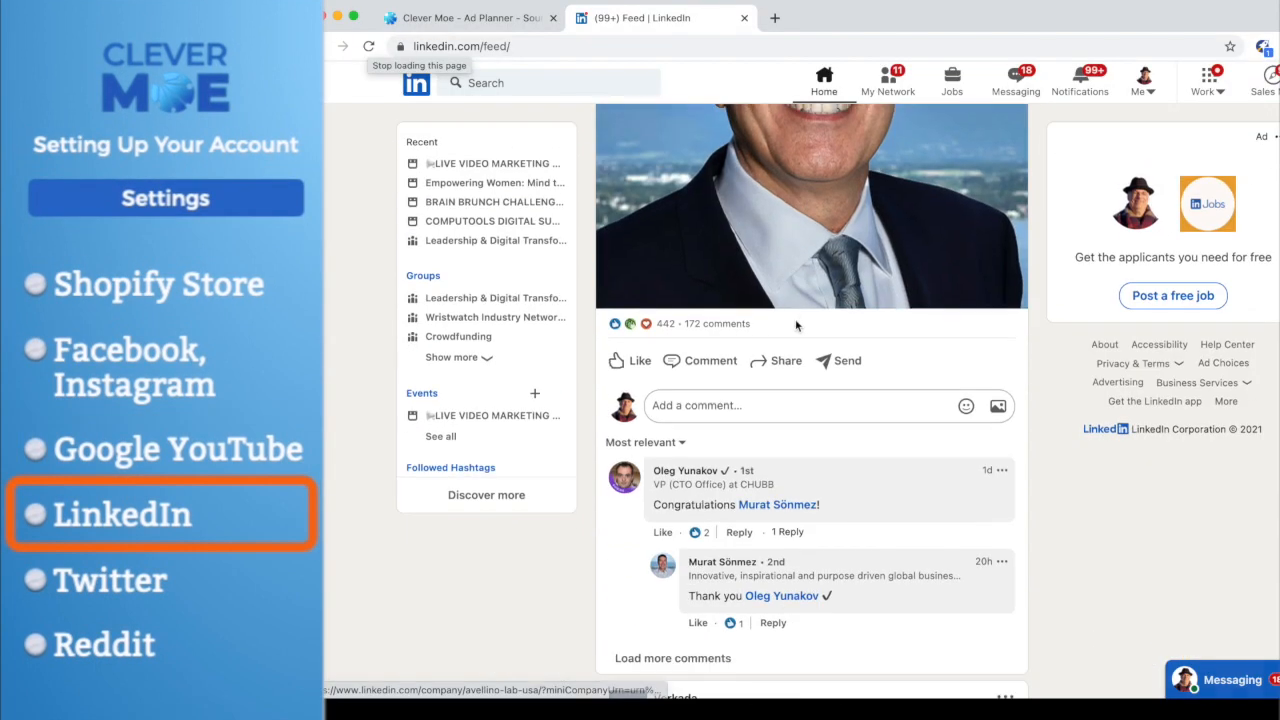
scroll(795, 318, down, 5)
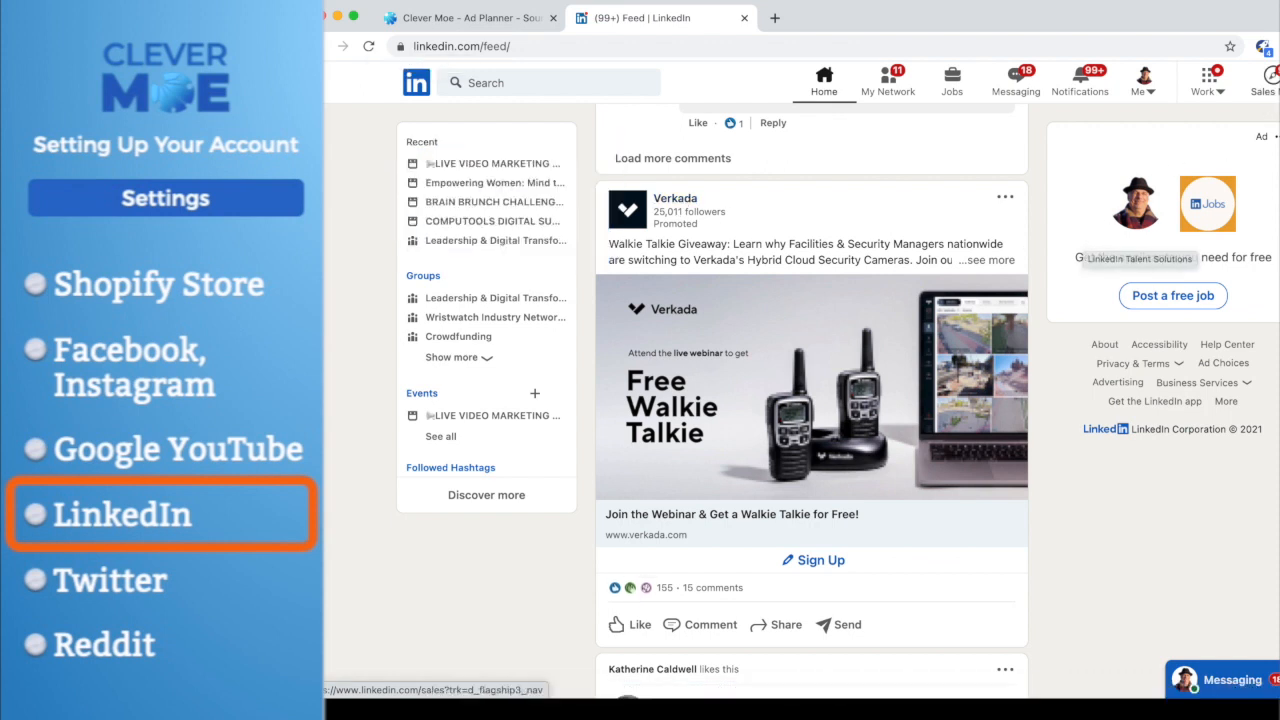
click(1214, 82)
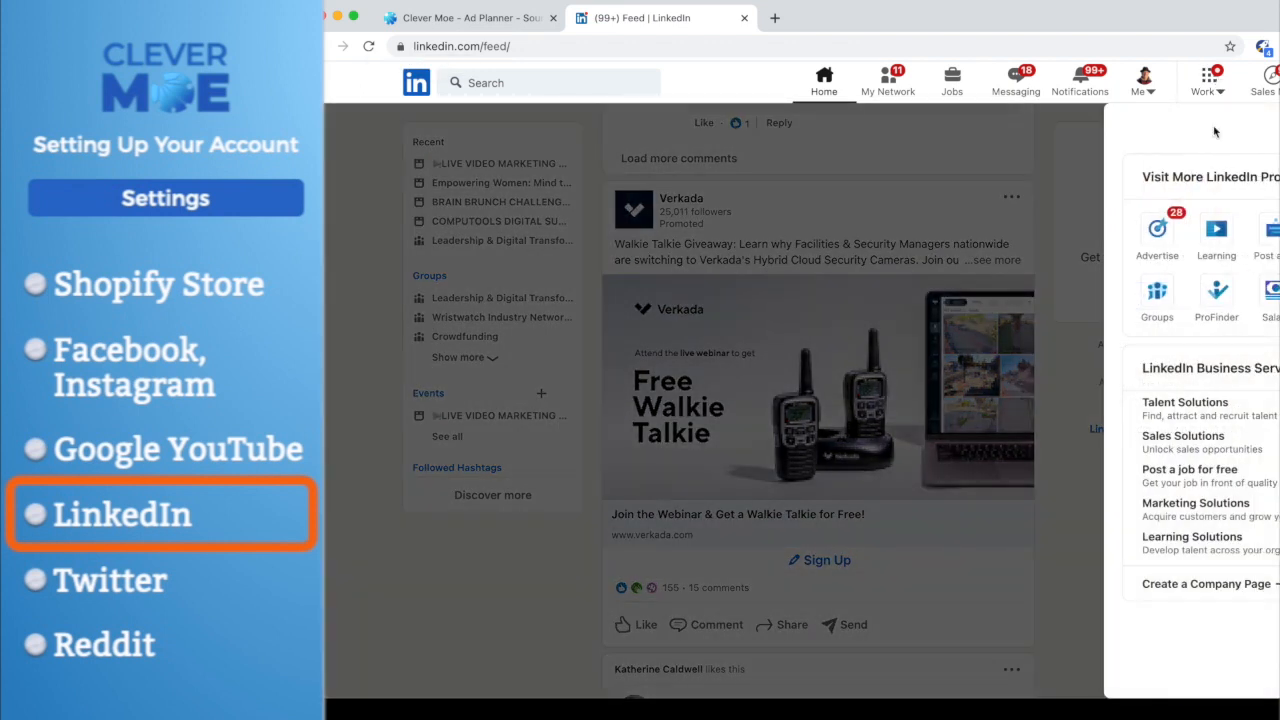
click(1157, 232)
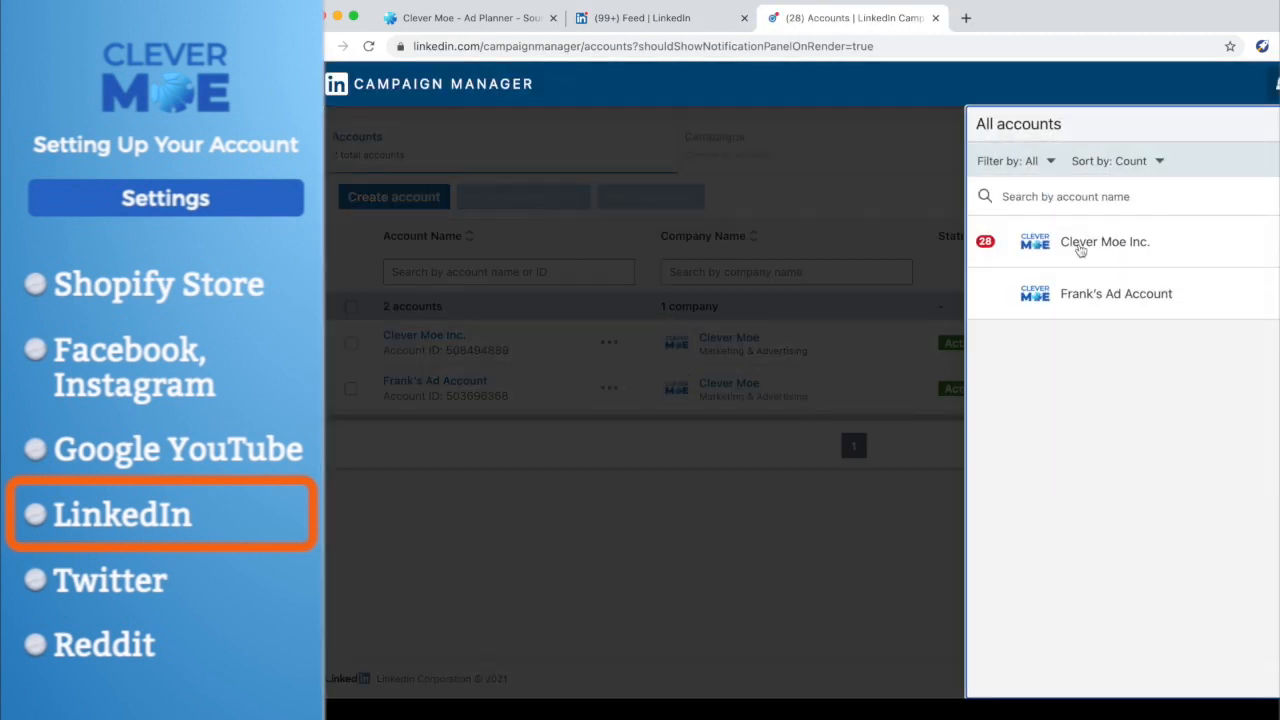
click(840, 563)
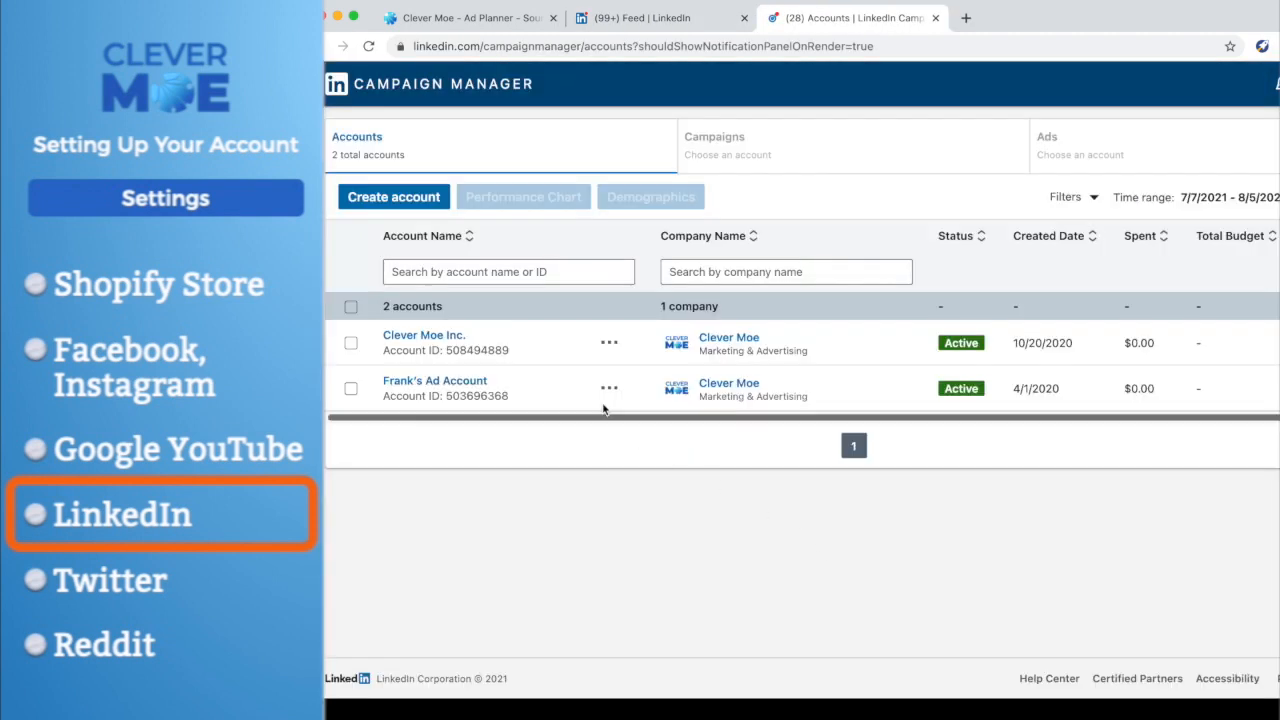
click(413, 337)
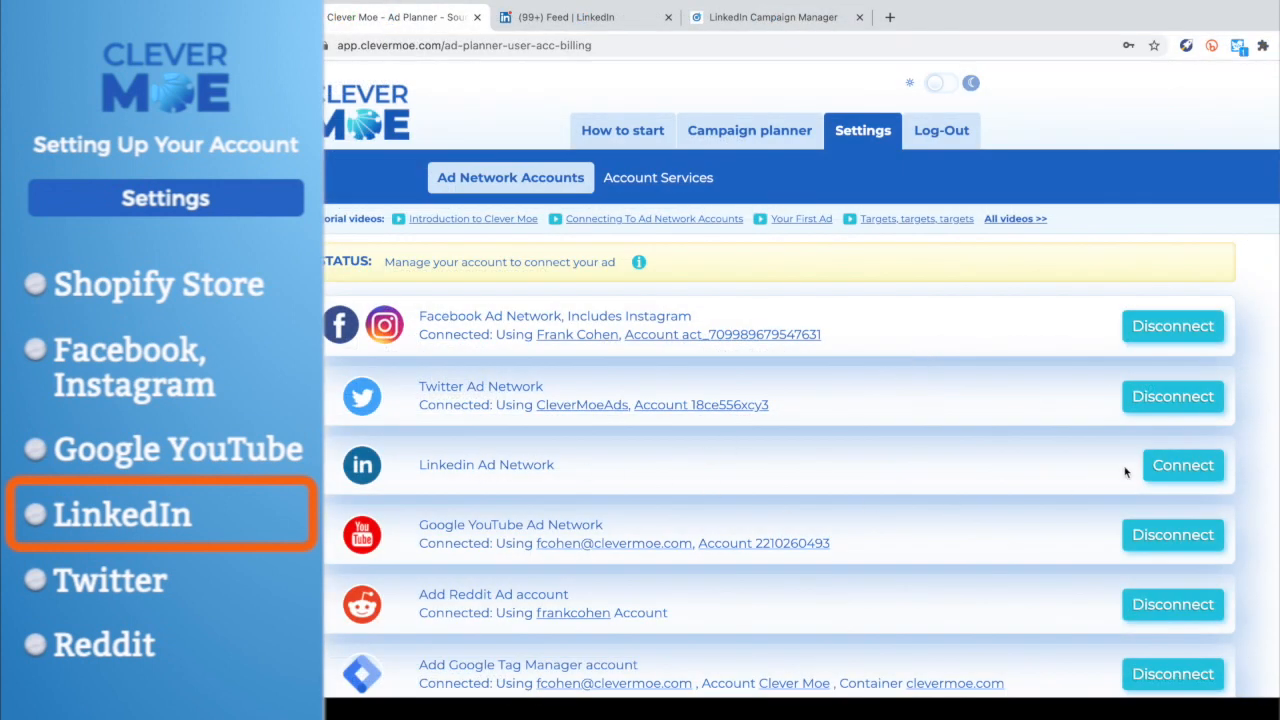
- Connect the LinkedIn Ad Network in the Clever Moe settings, confirming the request and signing in with the saved credentials
click(1186, 468)
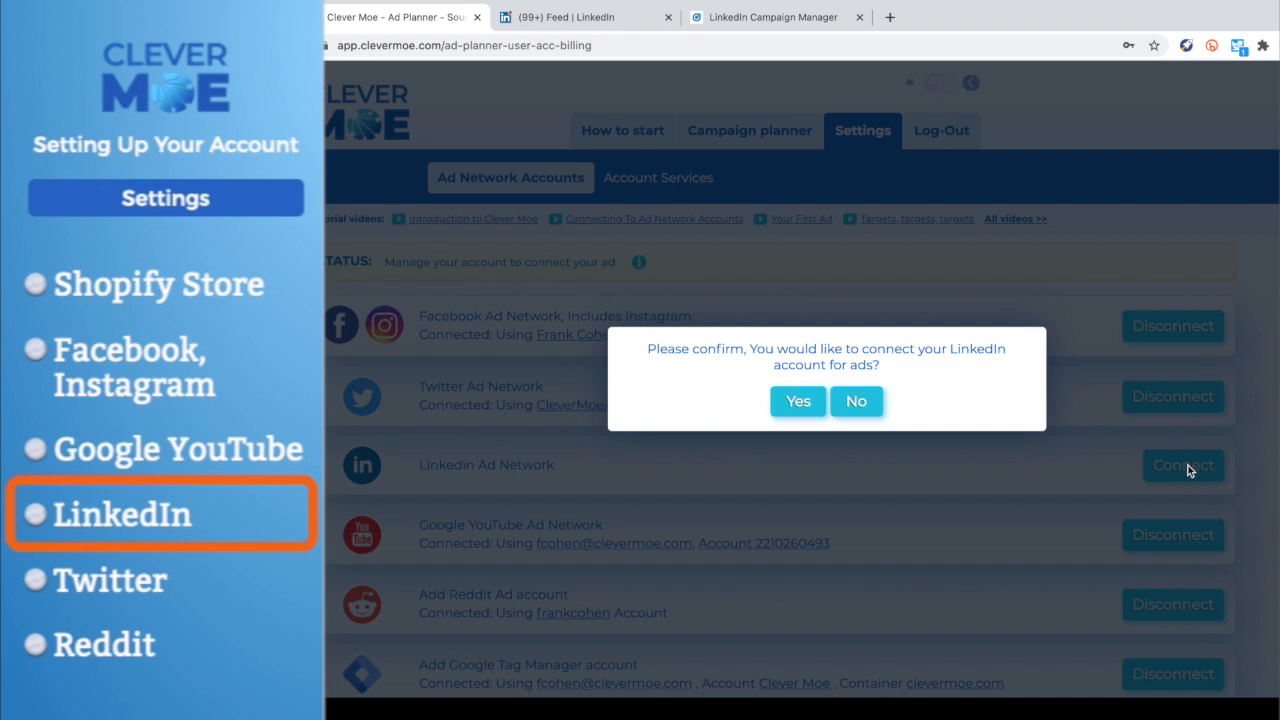
click(800, 401)
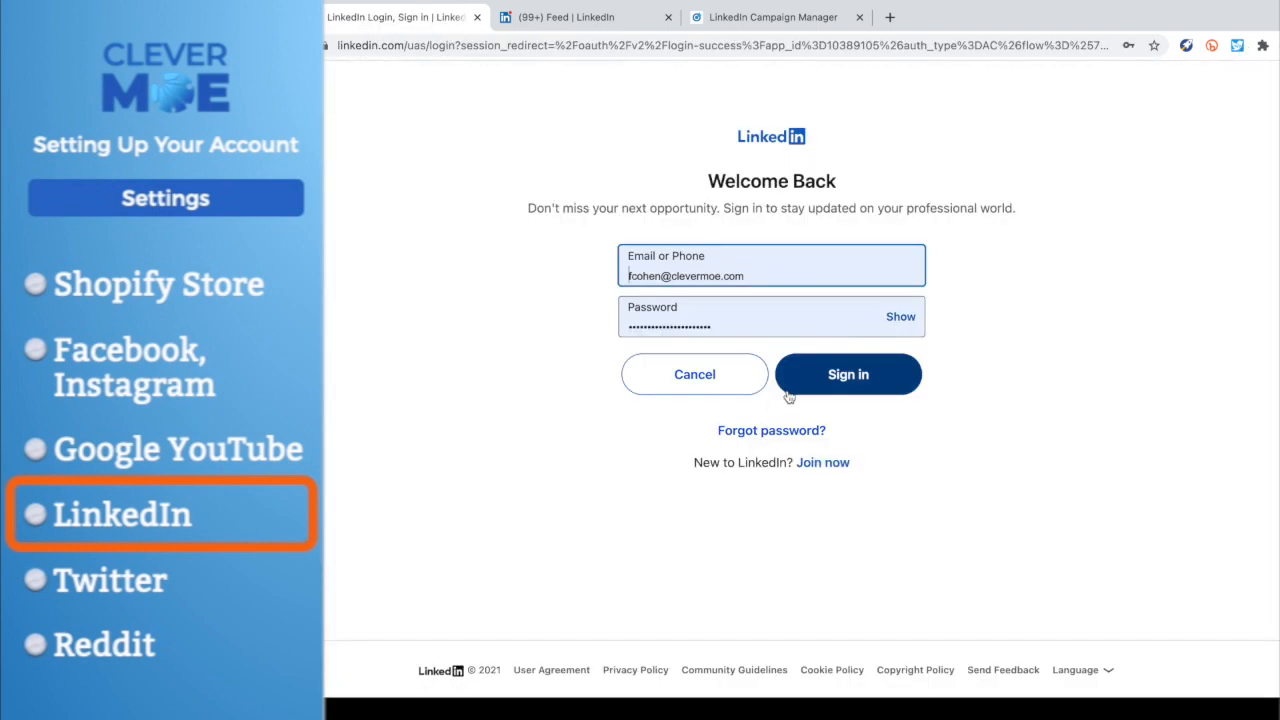
click(845, 376)
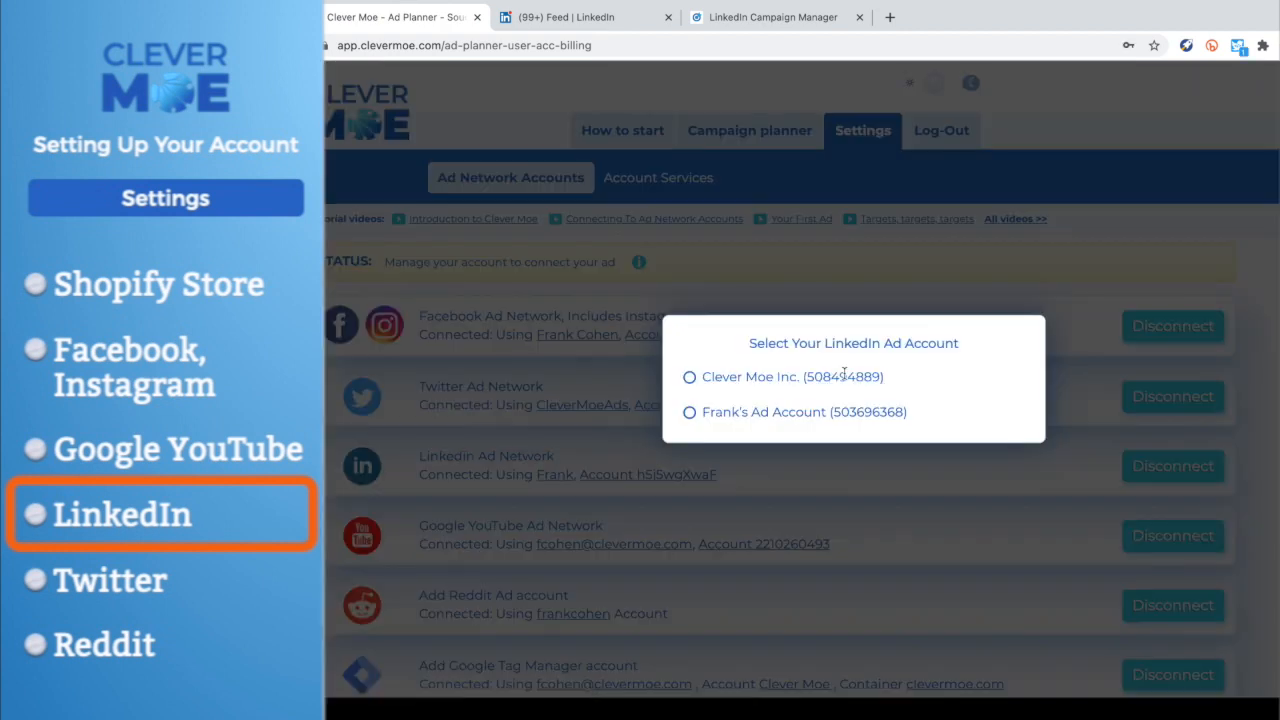
- Choose the Clever Moe Inc. LinkedIn ad account with its Default Campaign Group and close the confirmation
click(687, 381)
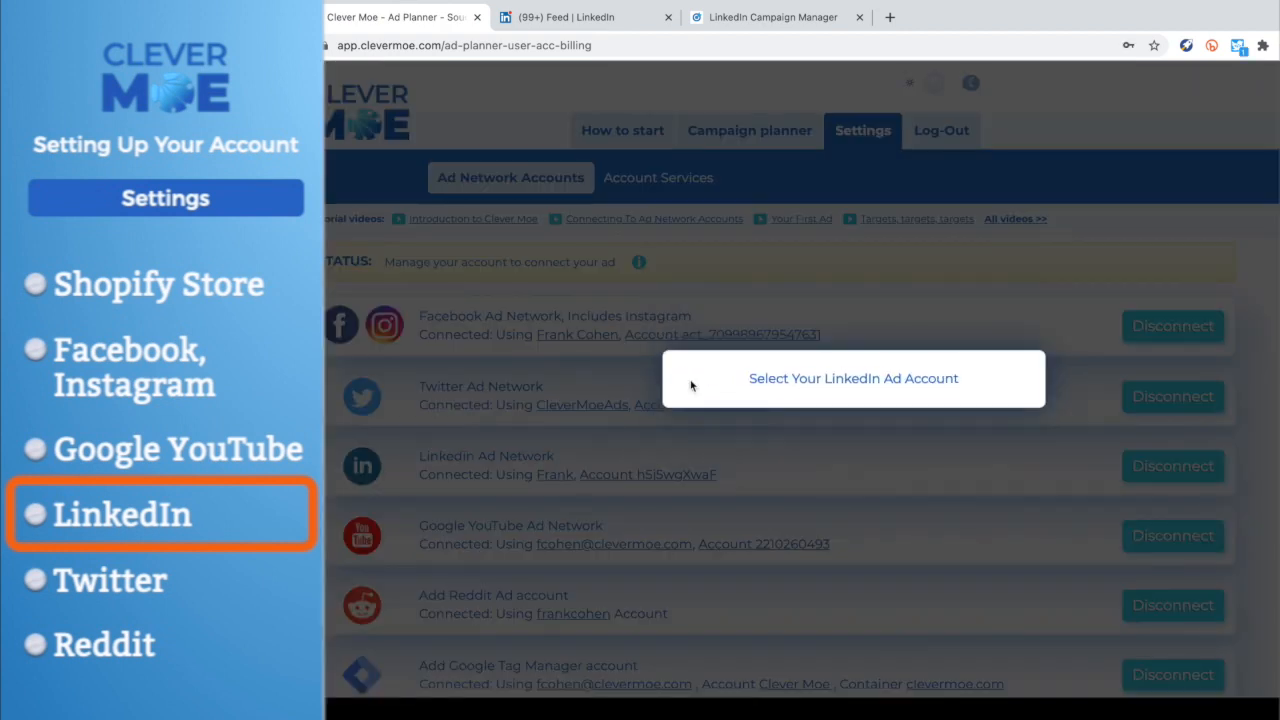
click(686, 394)
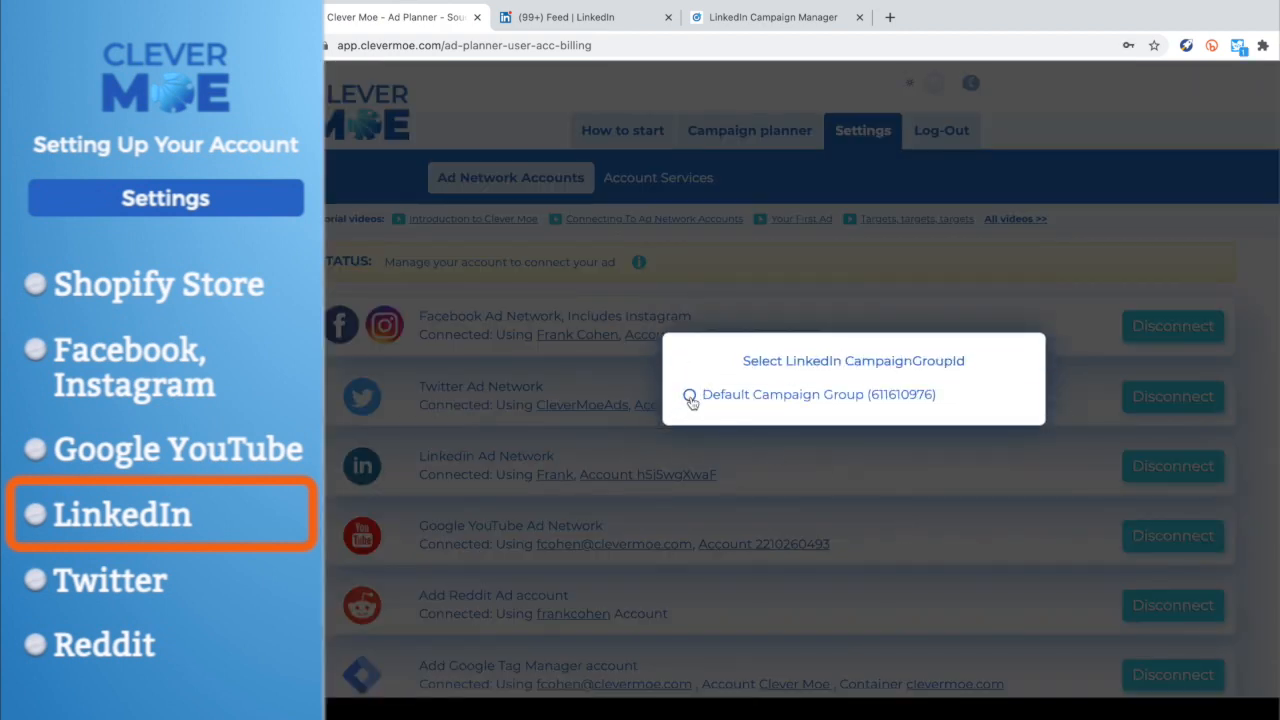
click(922, 350)
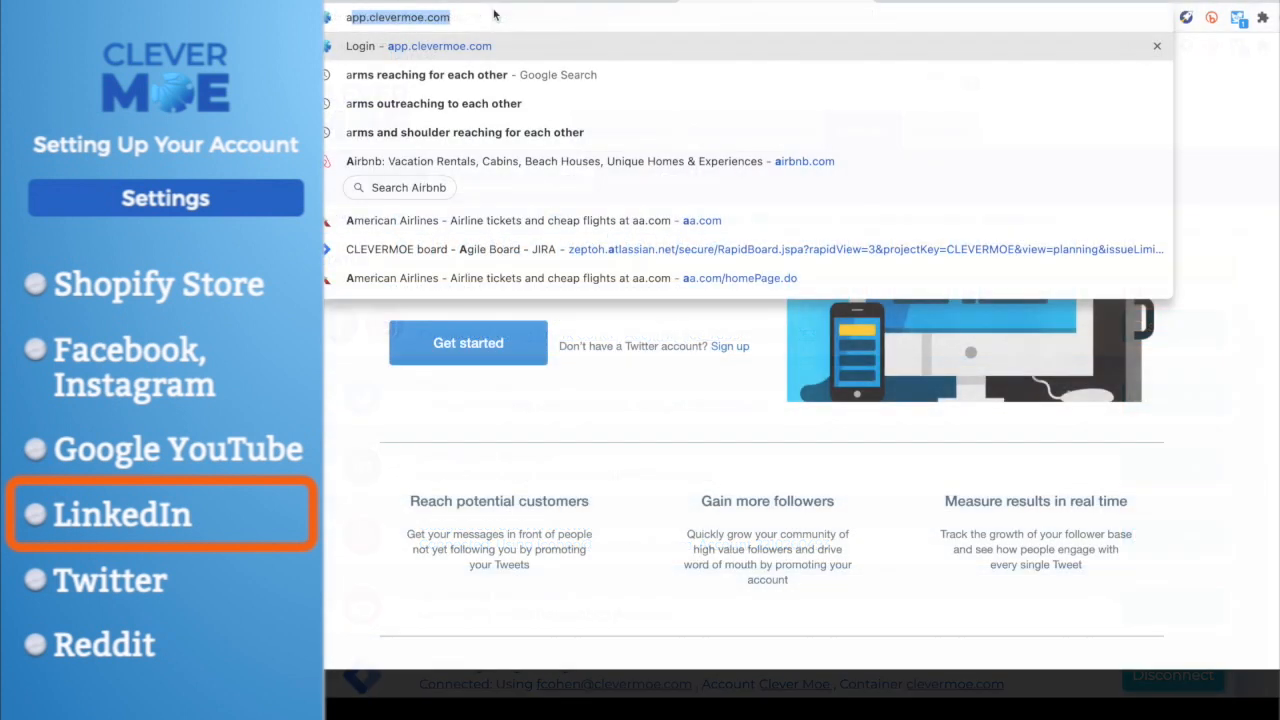
- Open LinkedIn's advertising site at ads.linkedin.com
text(ads.)
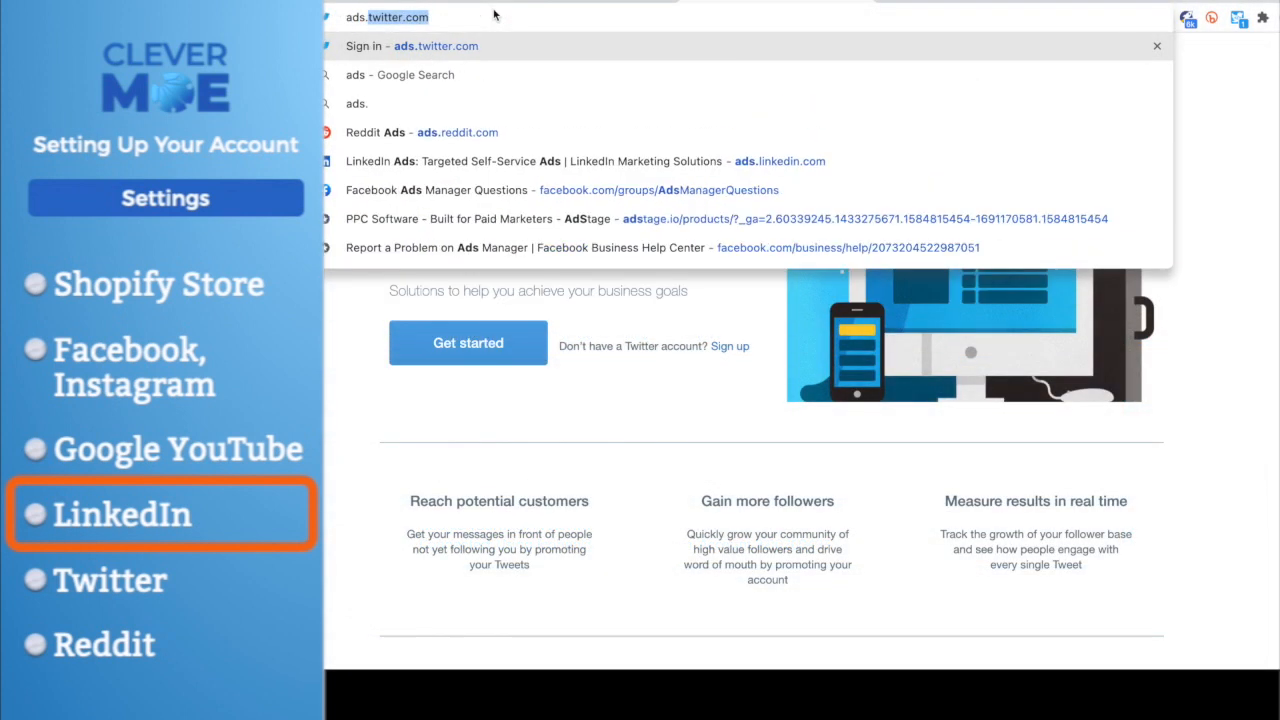
text(li)
key(Return)
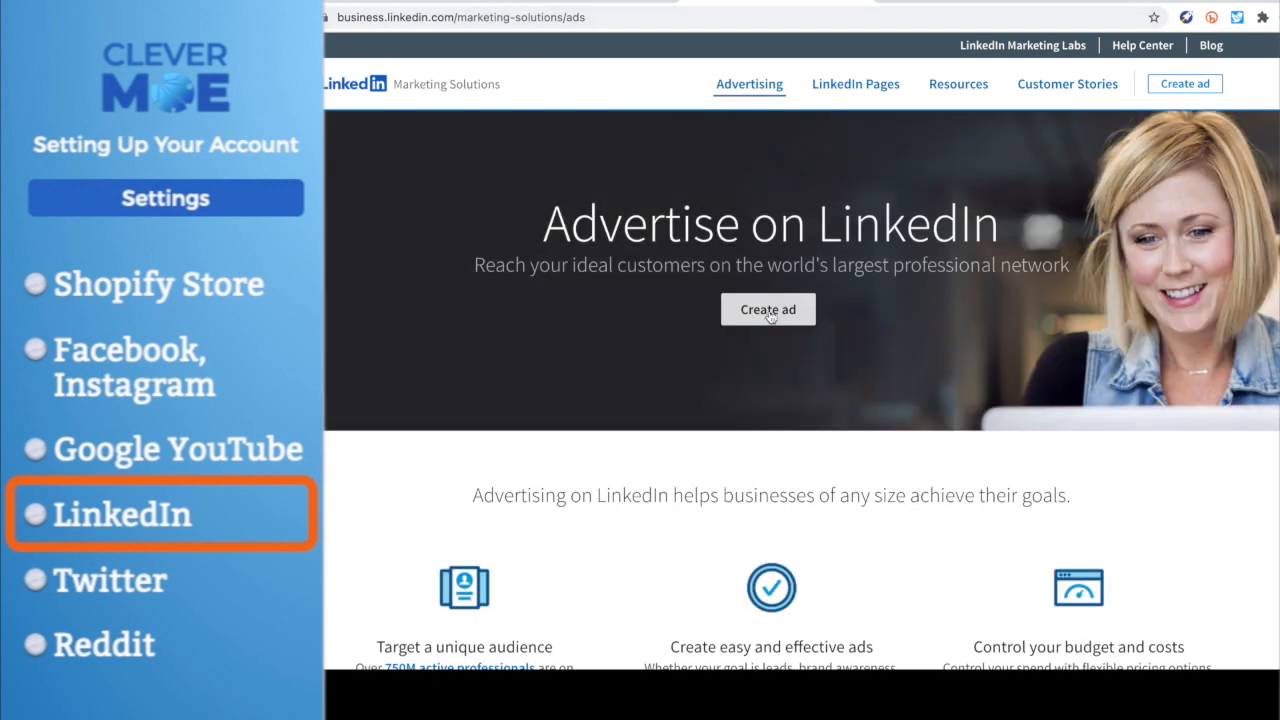
- Start an ad on LinkedIn's advertising page and authorize the LinkedIn Ad Network connection in Clever Moe with the saved sign-in
click(769, 312)
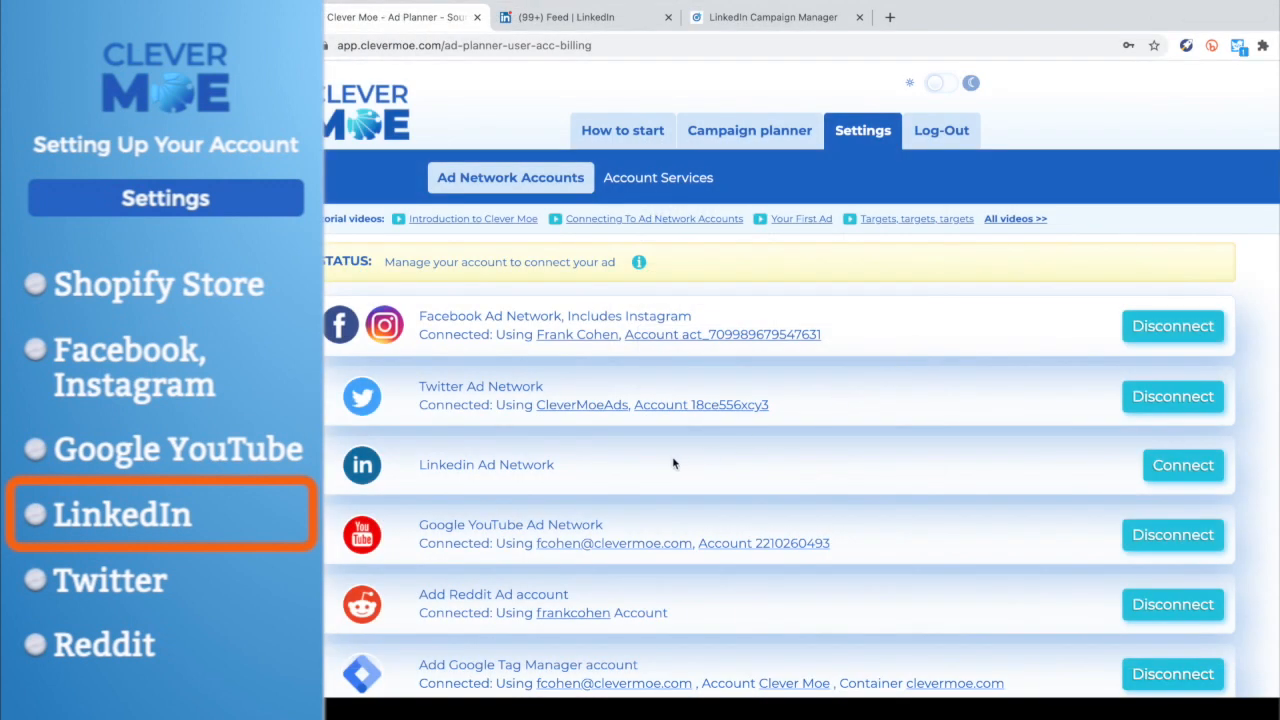
click(1188, 468)
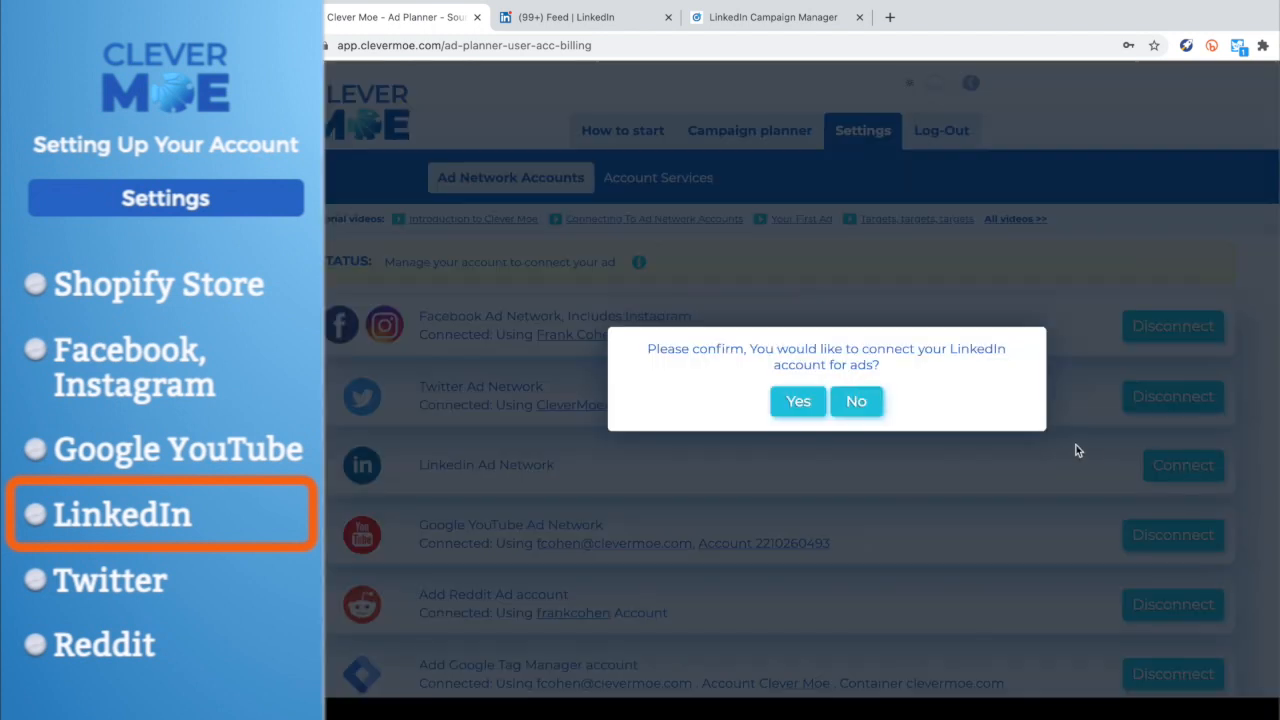
click(799, 401)
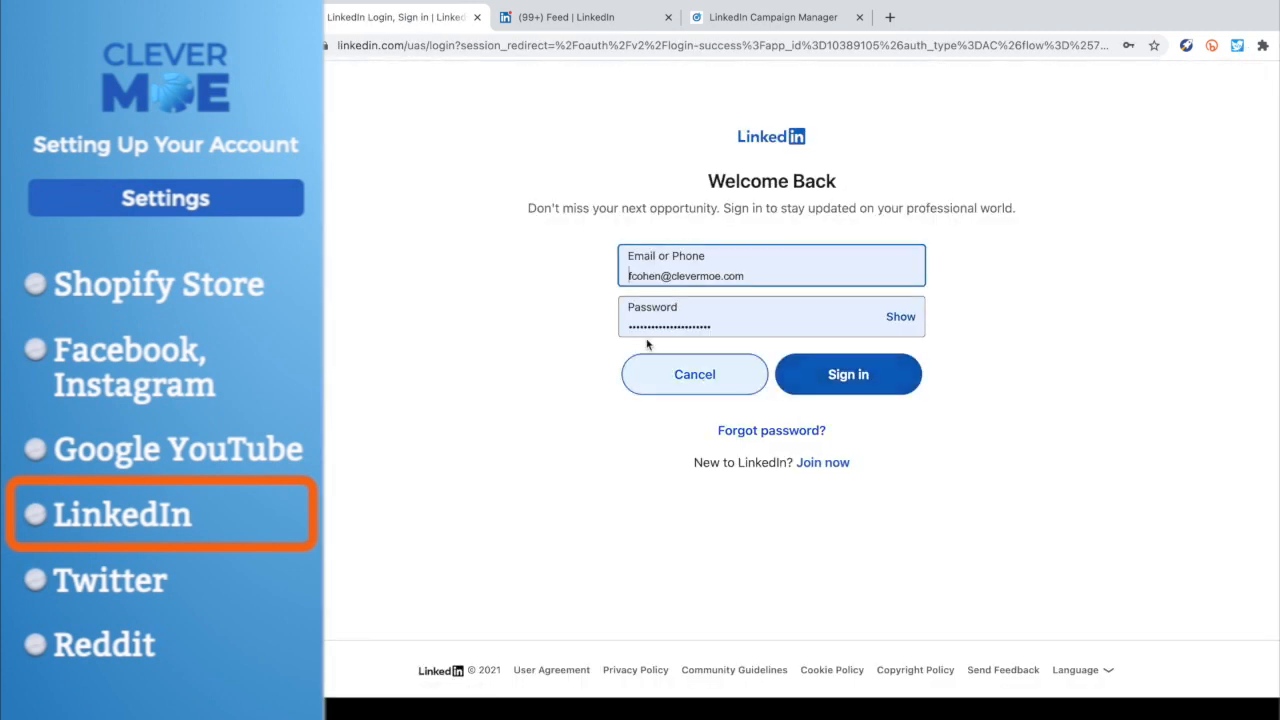
click(846, 377)
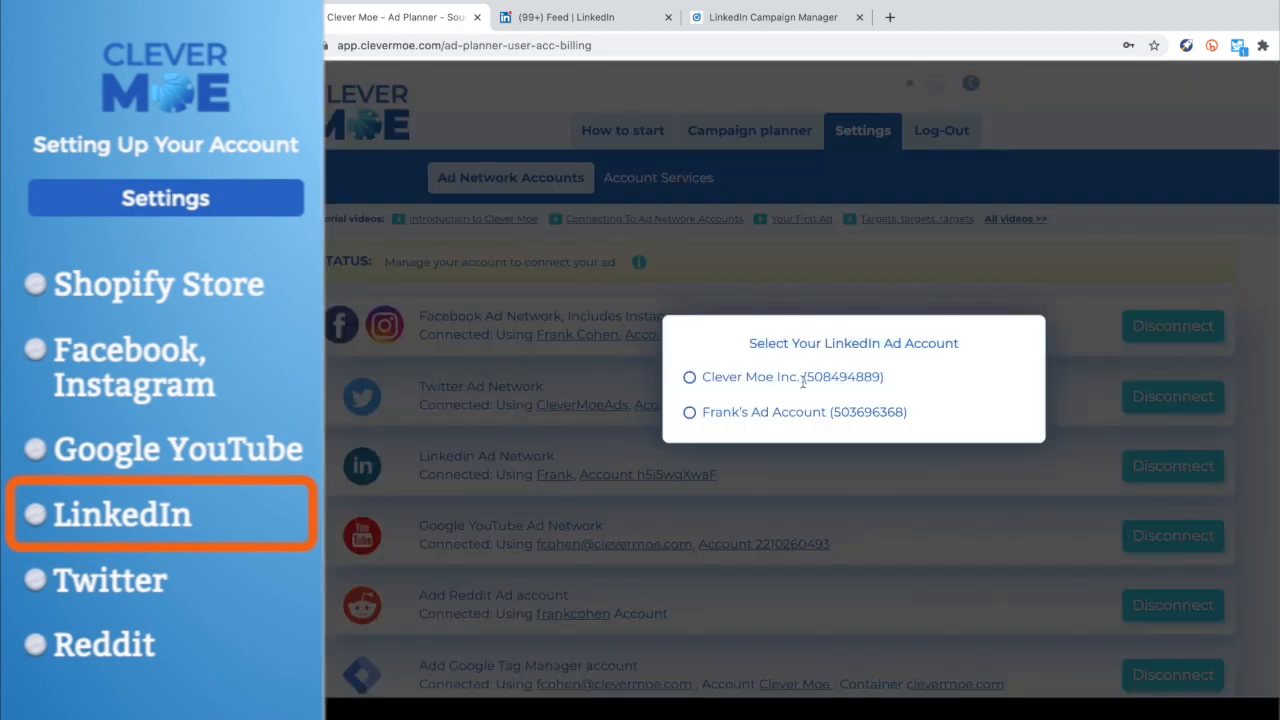
- Select the Clever Moe Inc. ad account and the Default Campaign Group for LinkedIn, and dismiss the confirmation
click(690, 380)
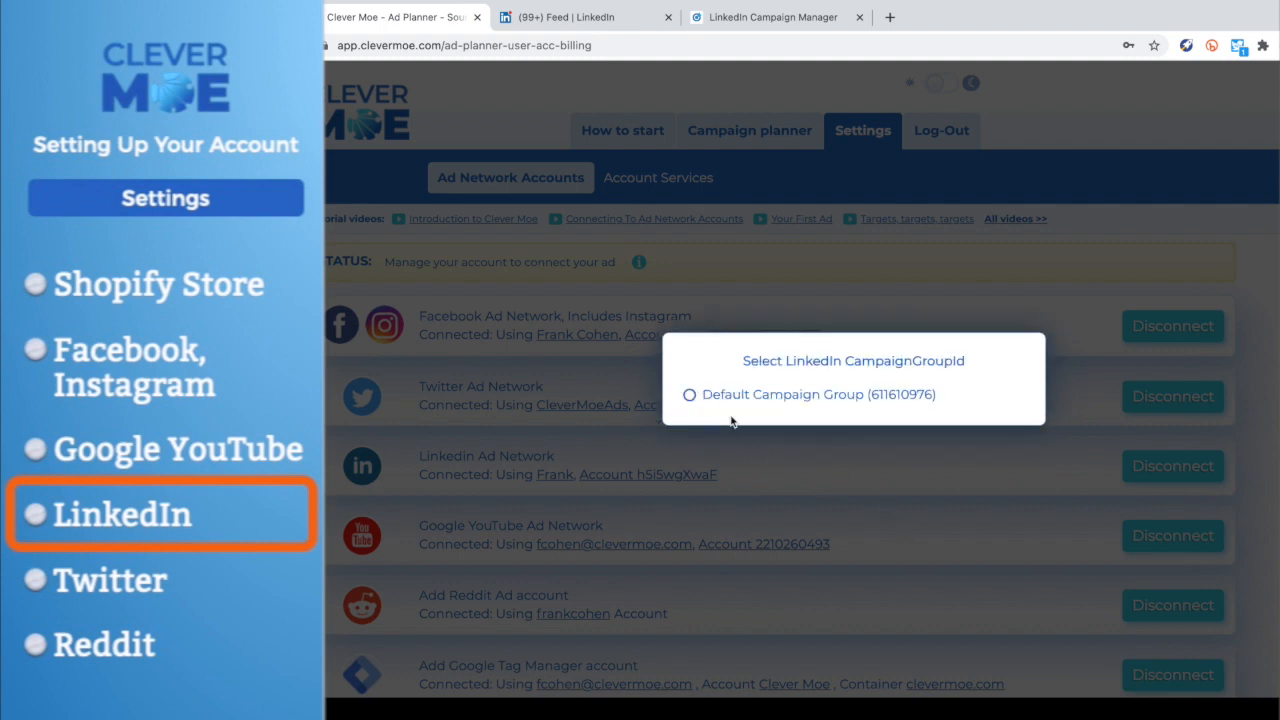
click(690, 396)
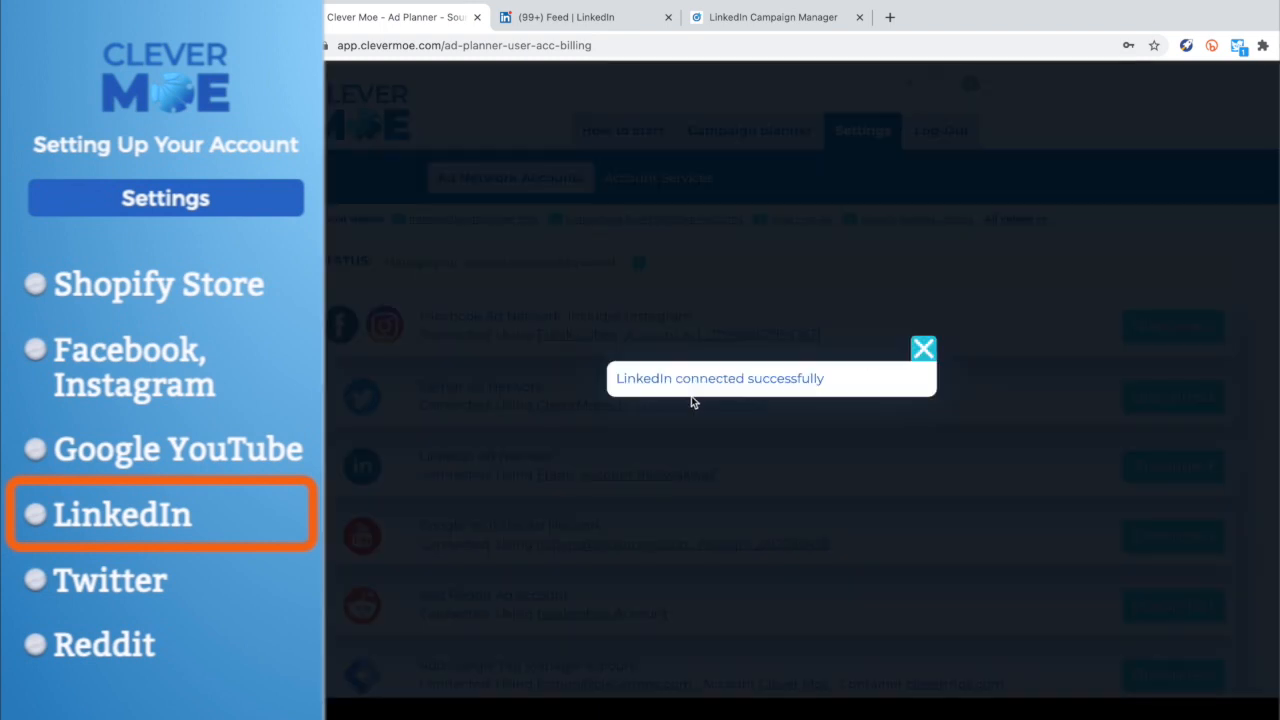
click(922, 348)
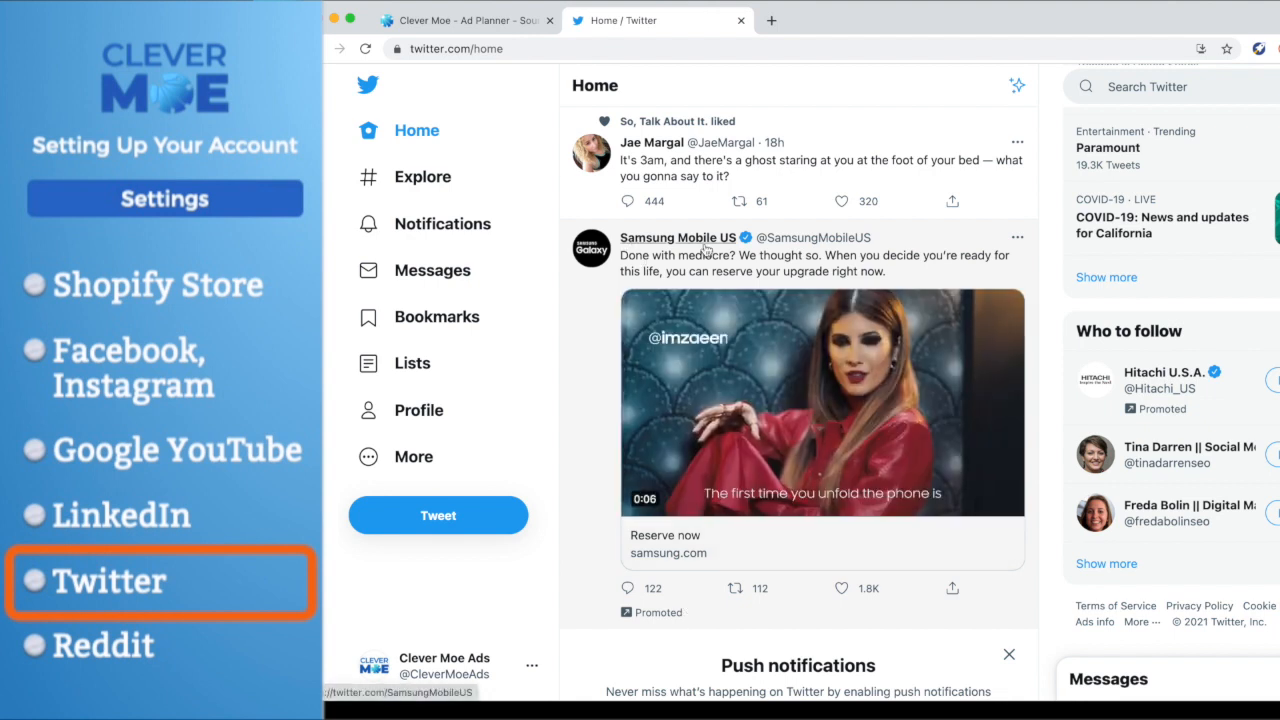
- Open Twitter Ads from the Twitter home page and look through the Ads Manager's campaign and creative options
click(418, 457)
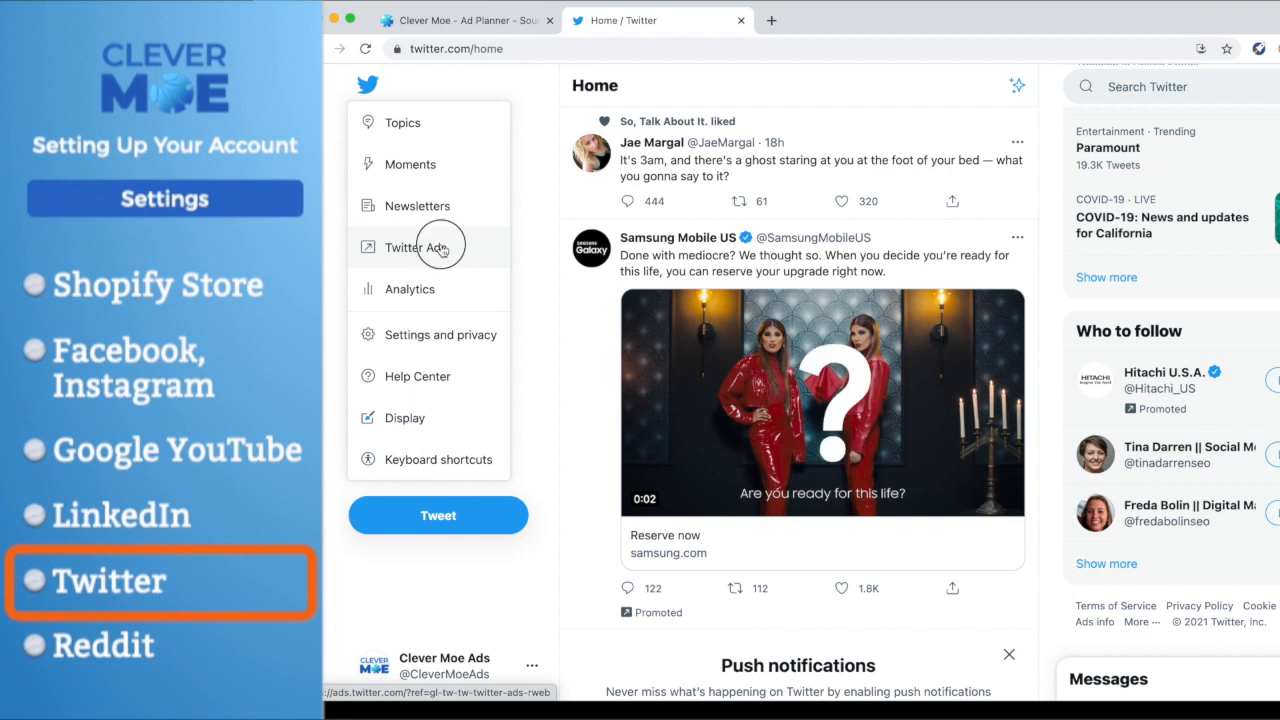
click(441, 249)
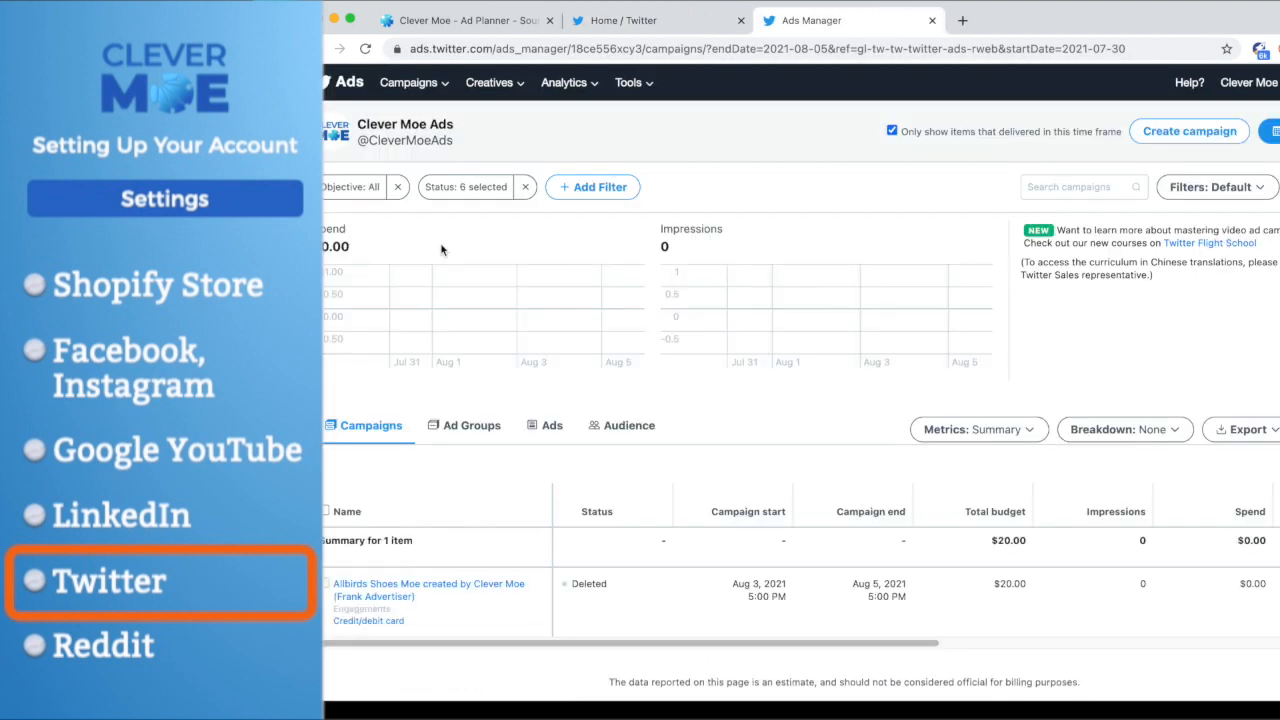
click(410, 83)
click(489, 83)
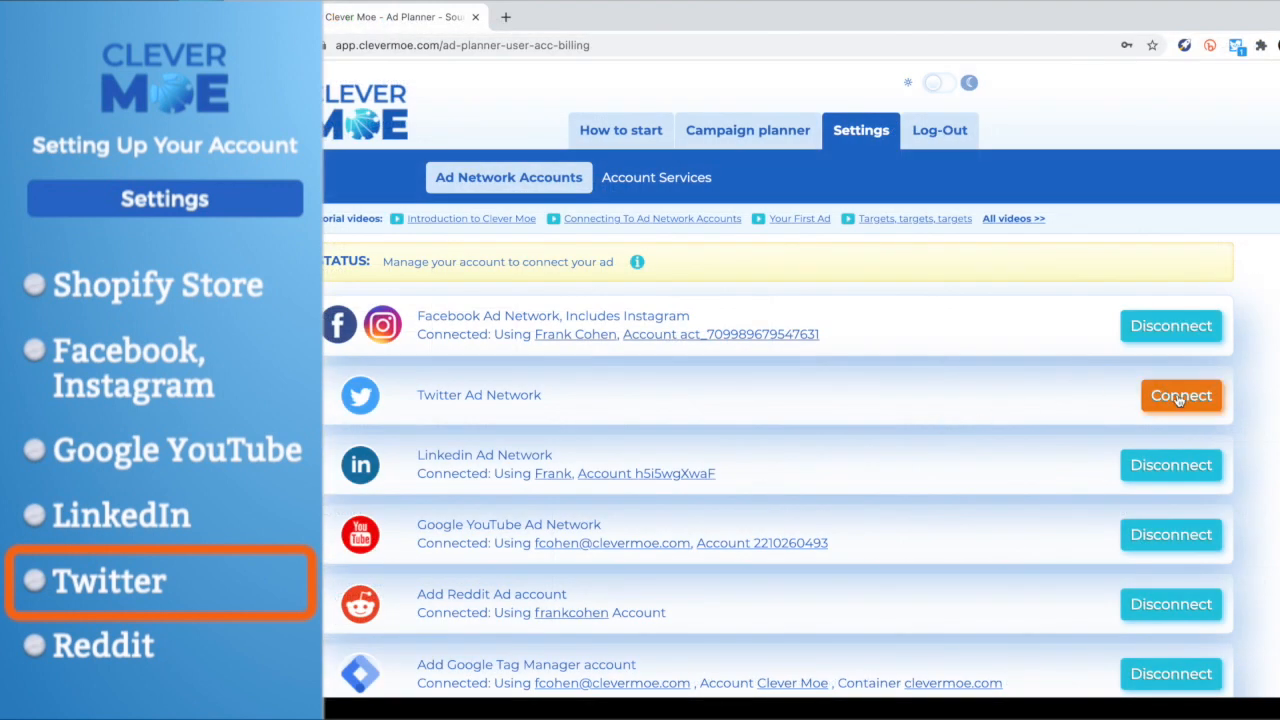
- Connect the Twitter Ad Network in the Clever Moe settings, confirming the request and signing in with the saved credentials
click(1180, 397)
click(798, 401)
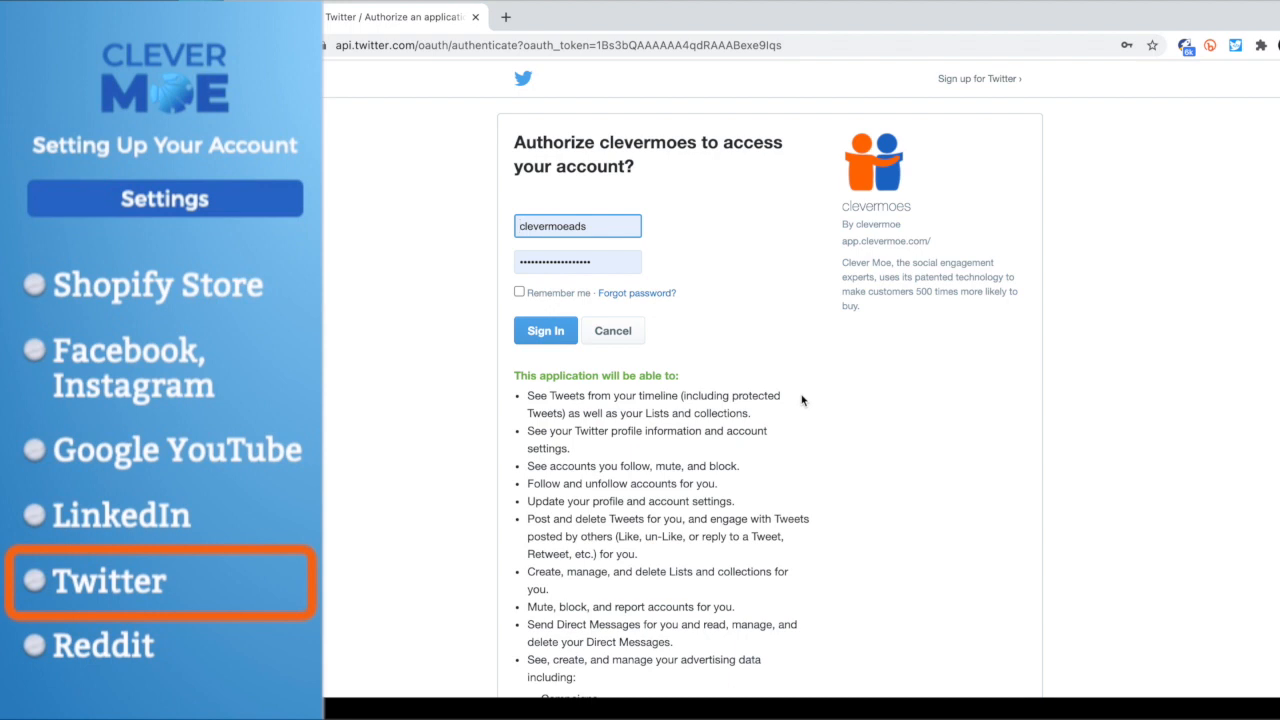
click(540, 331)
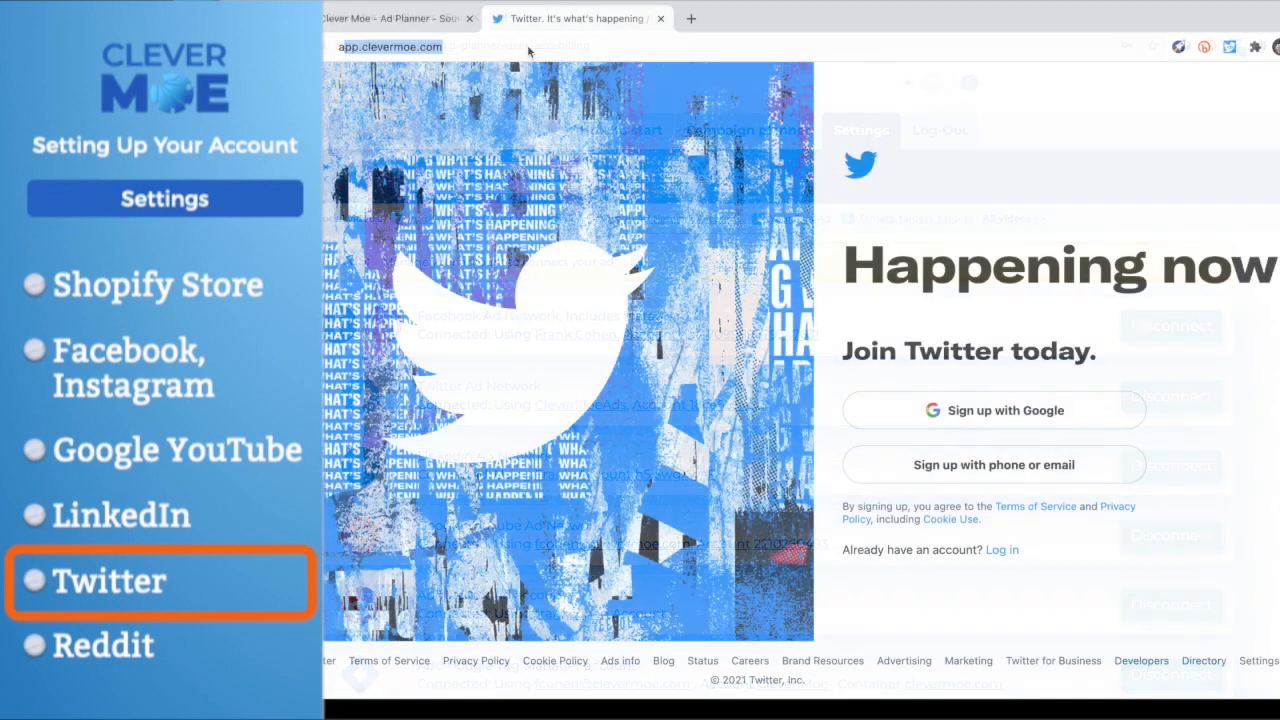
- Go to Twitter's advertising site at ads.twitter.com and start the advertiser setup
click(528, 46)
text(ads)
key(Return)
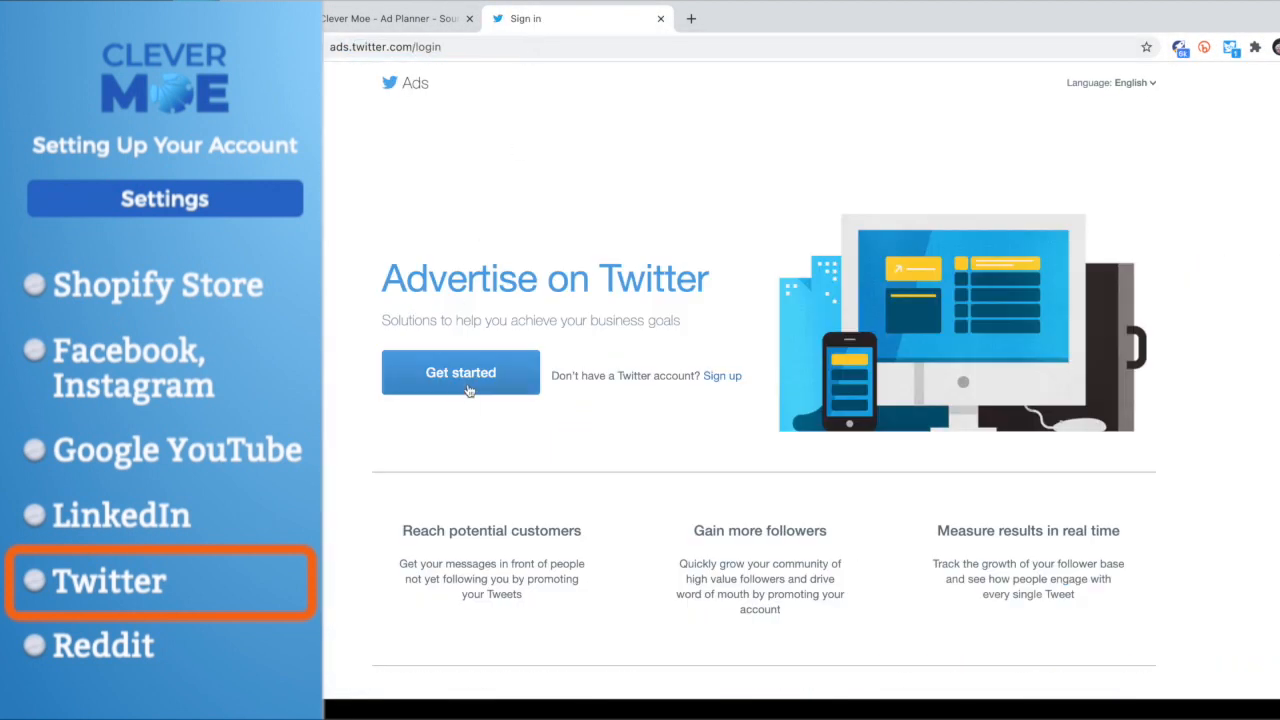
click(464, 372)
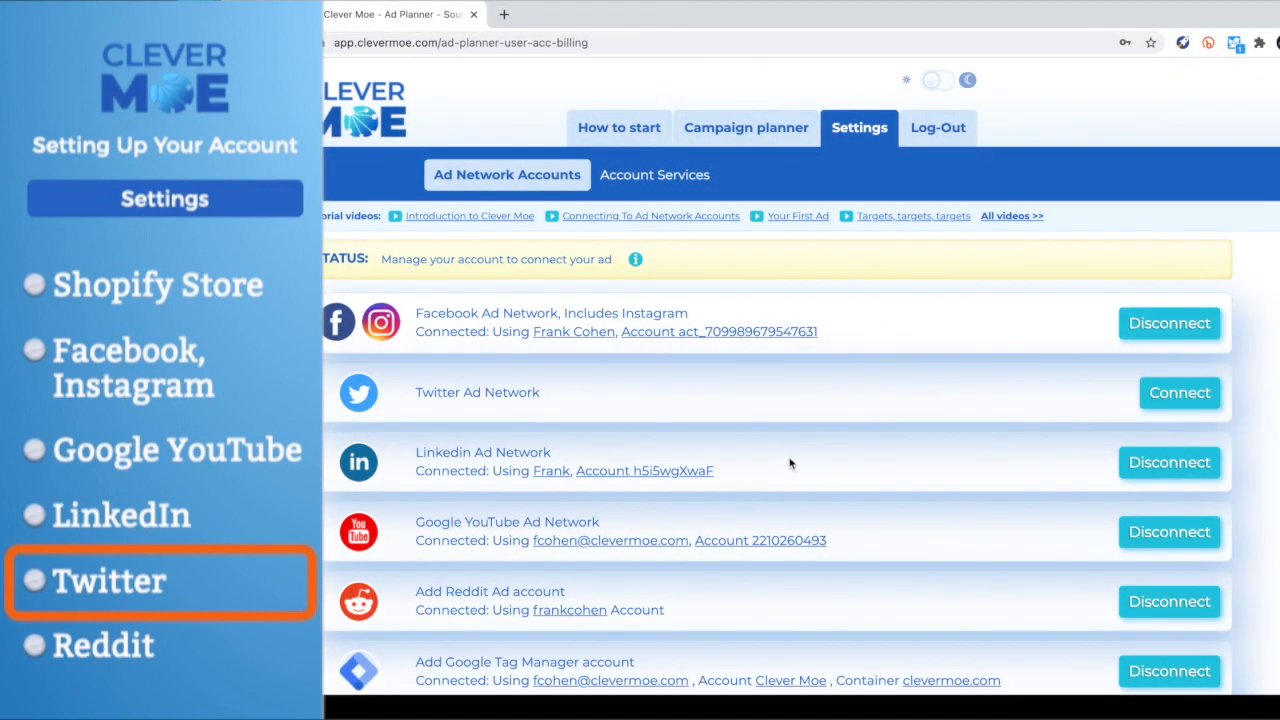
- Link the Twitter account for ads in Clever Moe and authorize clevermoes to access it with the saved sign-in
click(1177, 394)
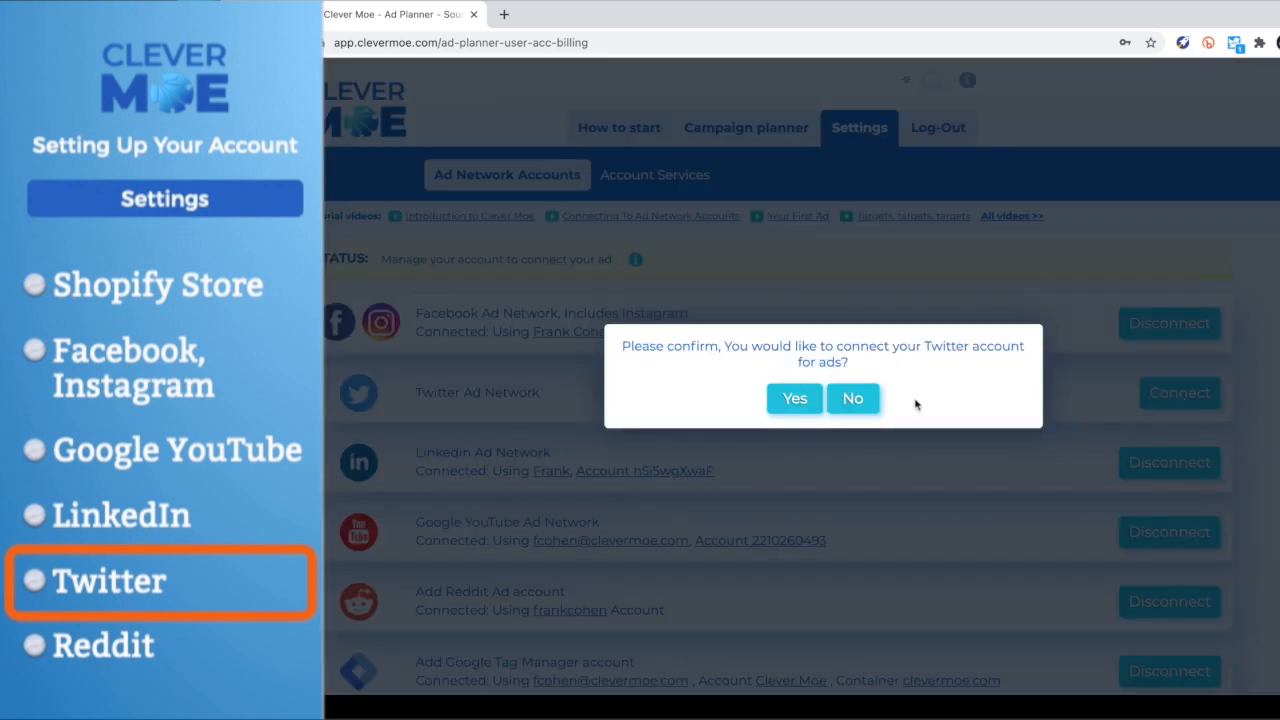
click(800, 399)
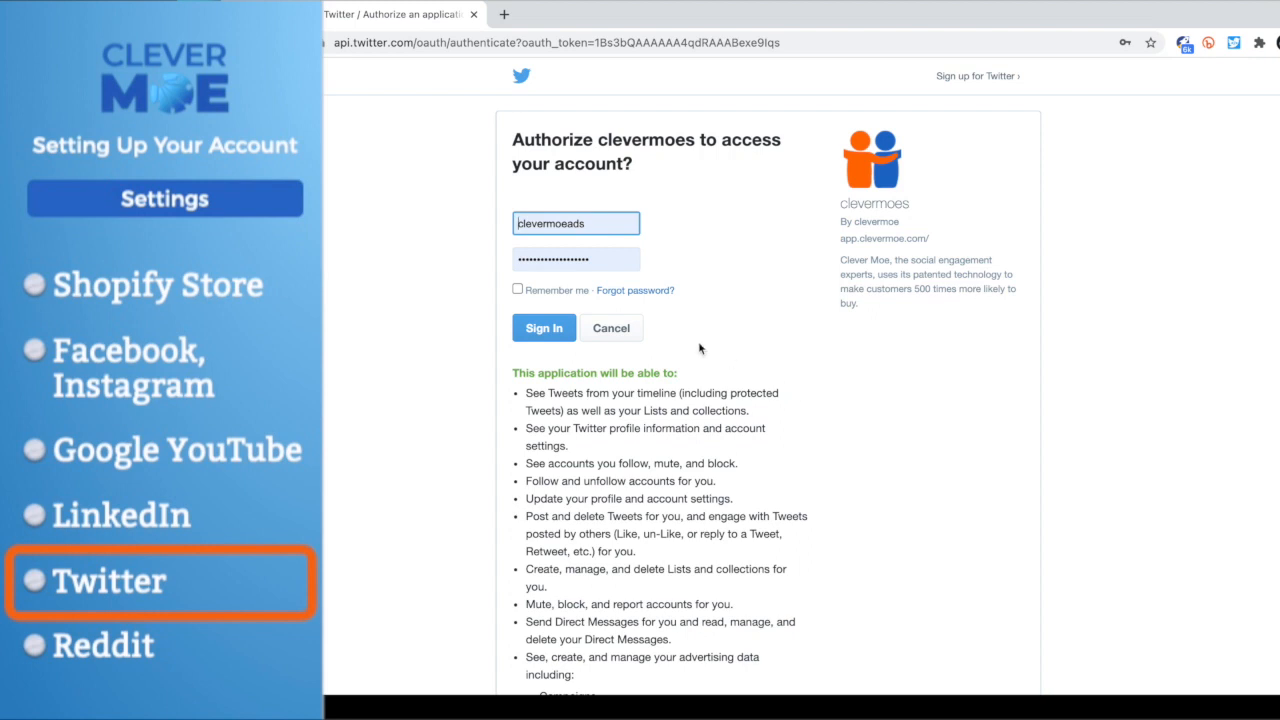
click(535, 326)
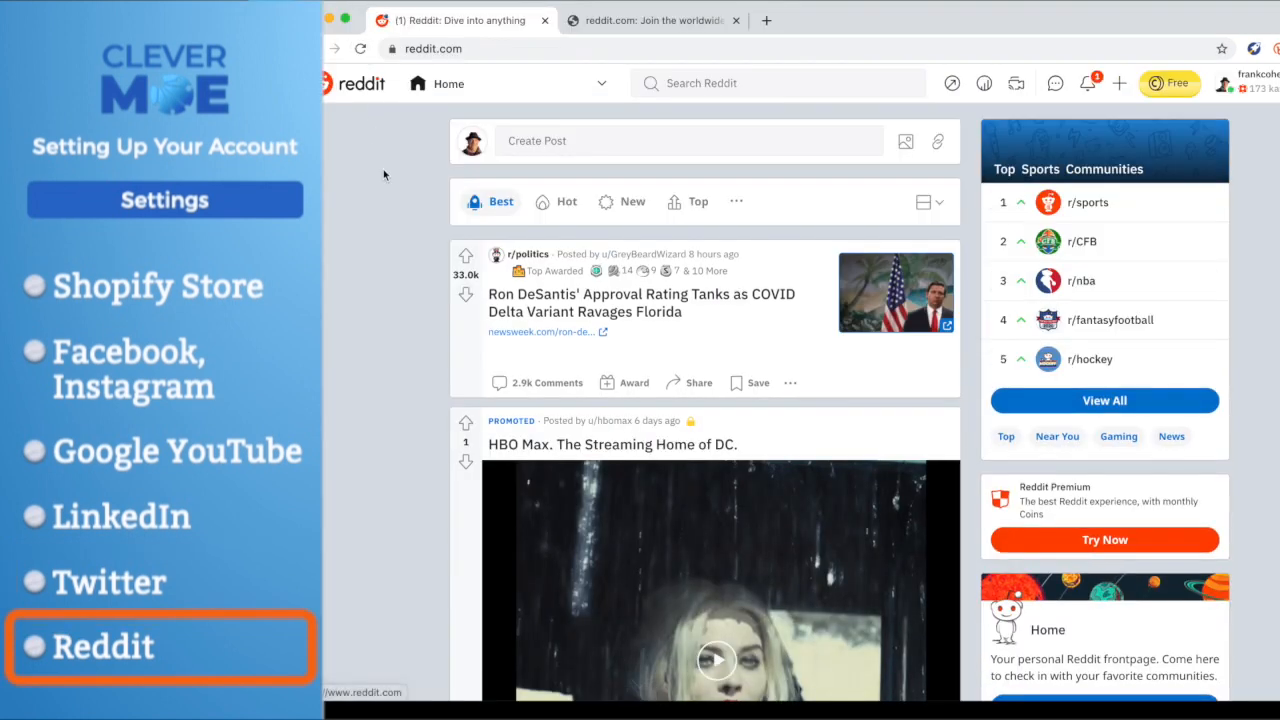
- Open Reddit's advertising page from the Reddit home page footer and continue to the Reddit Ads dashboard
scroll(417, 397, down, 3)
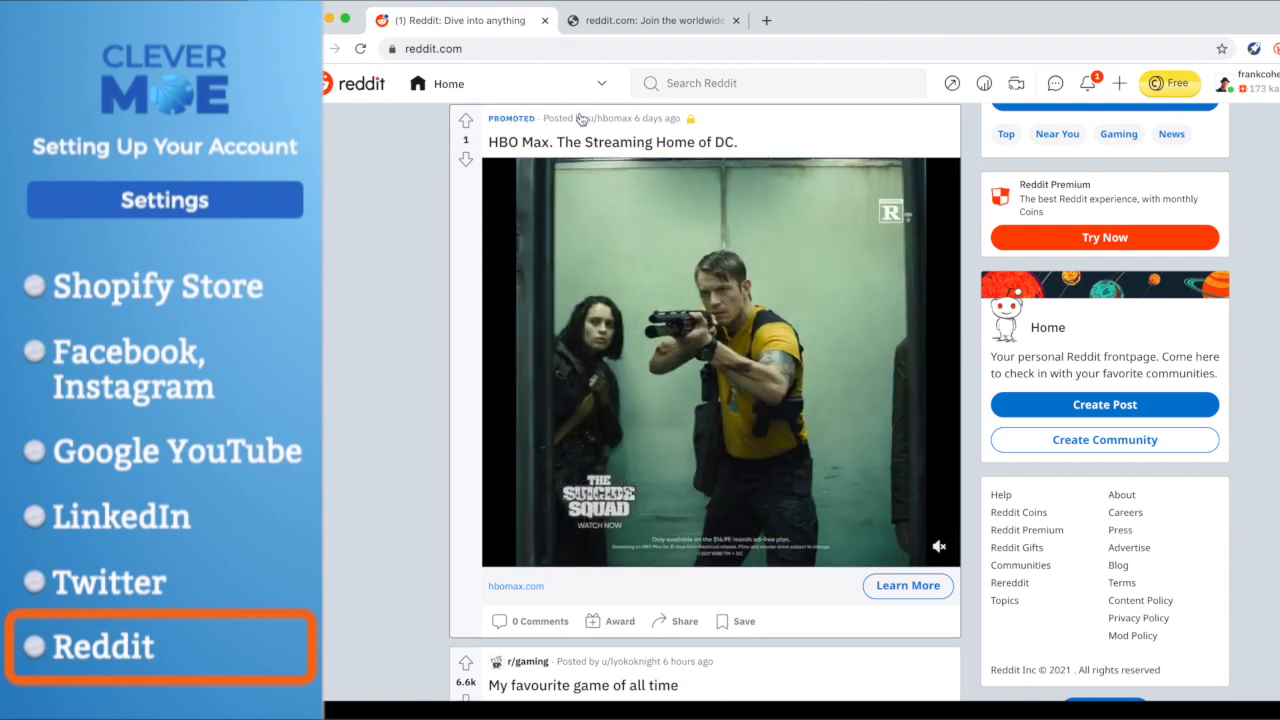
click(1133, 548)
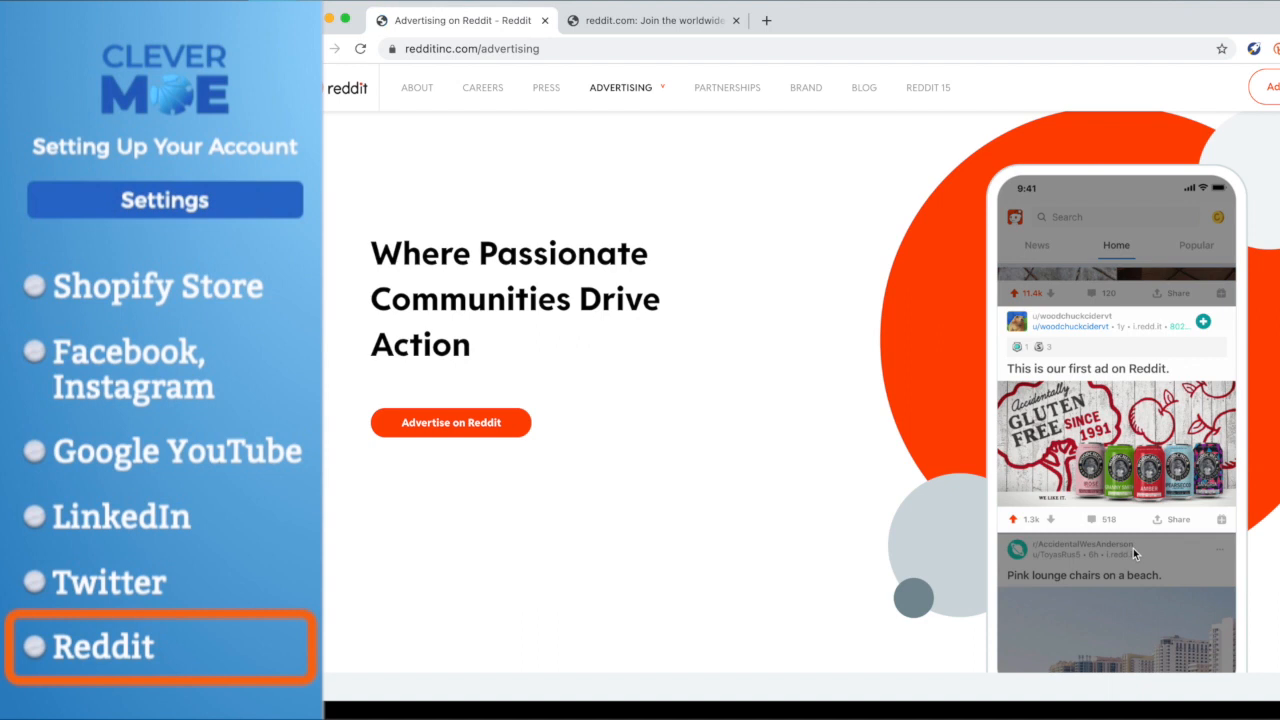
click(480, 434)
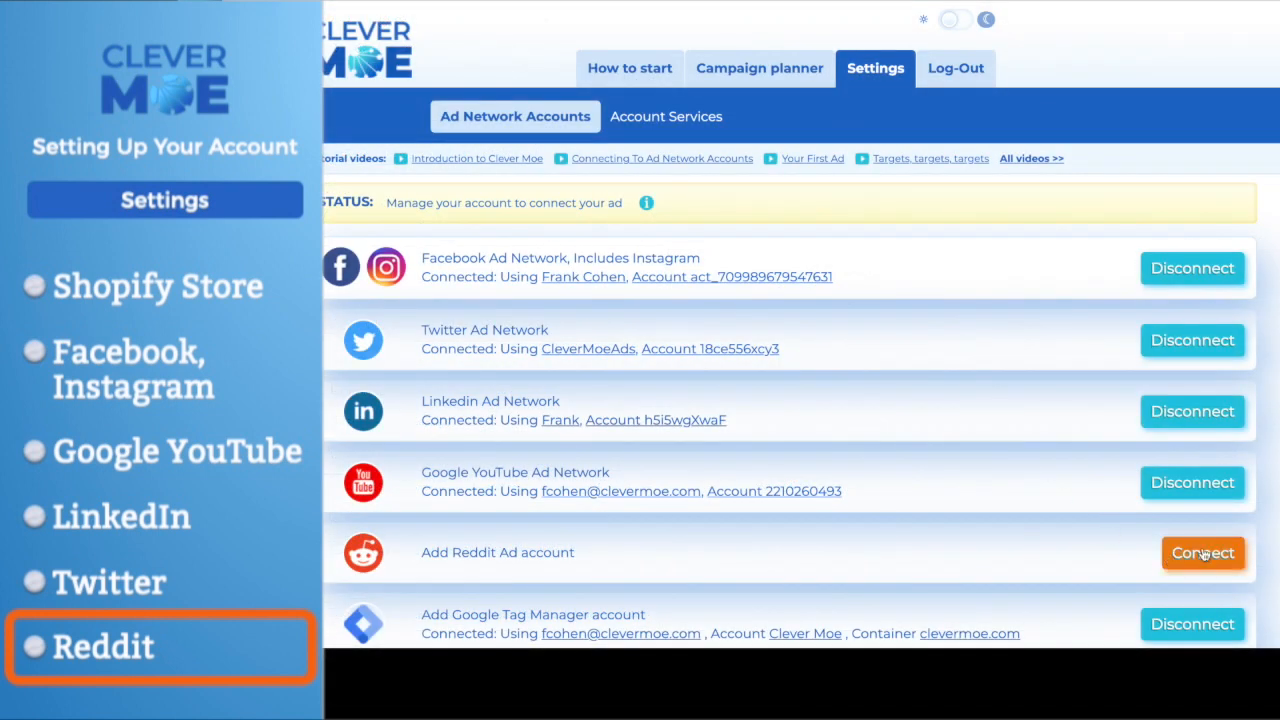
- Connect the Reddit ad account in Clever Moe by saving its username and password, and close the confirmation
click(1203, 553)
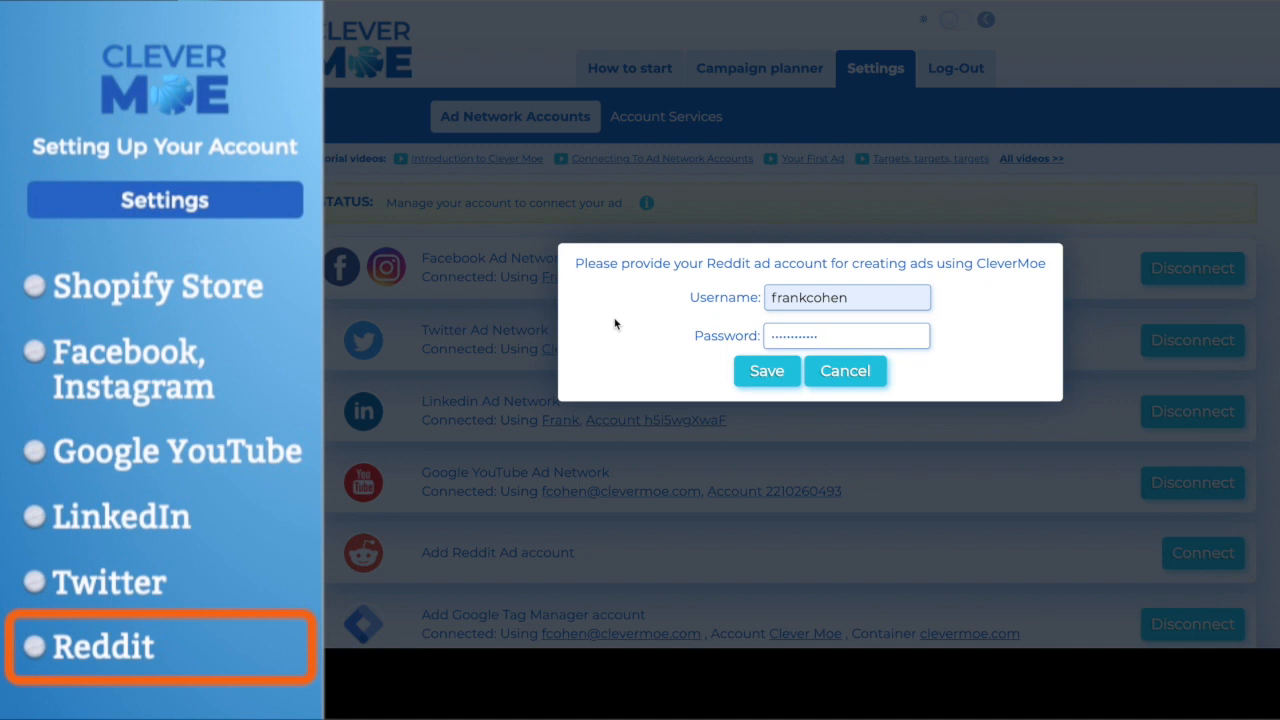
click(767, 371)
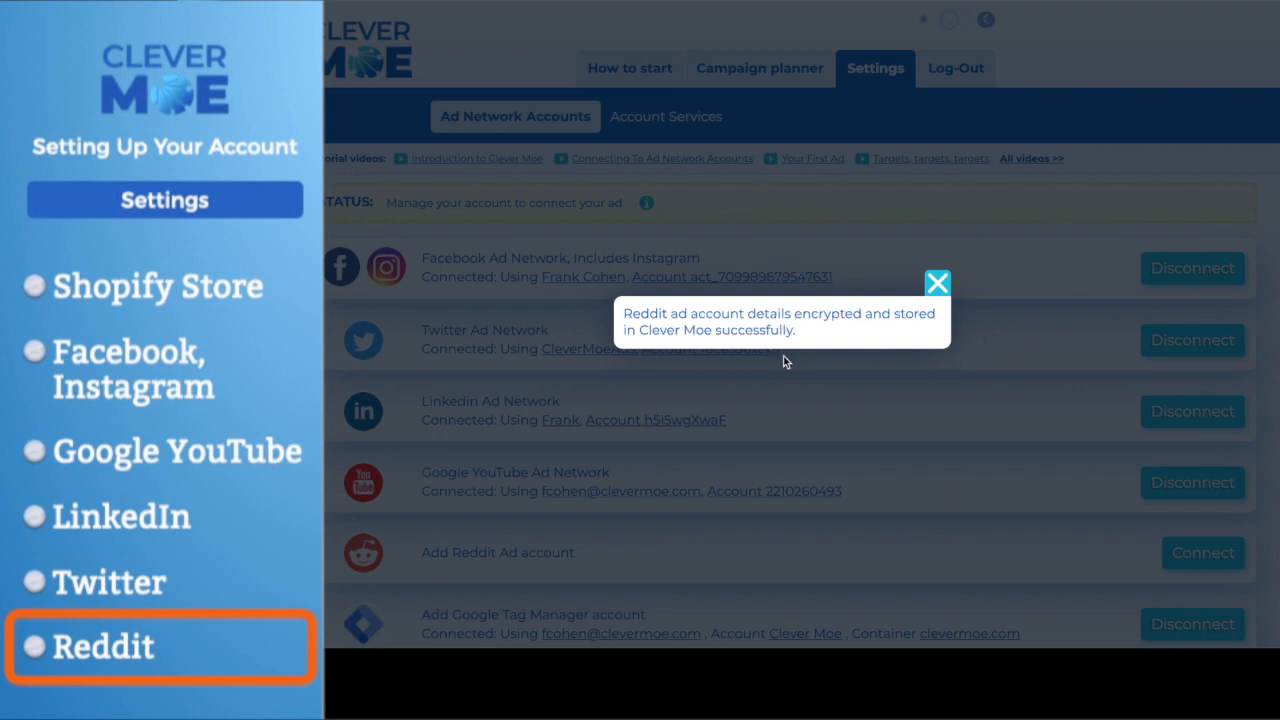
click(938, 284)
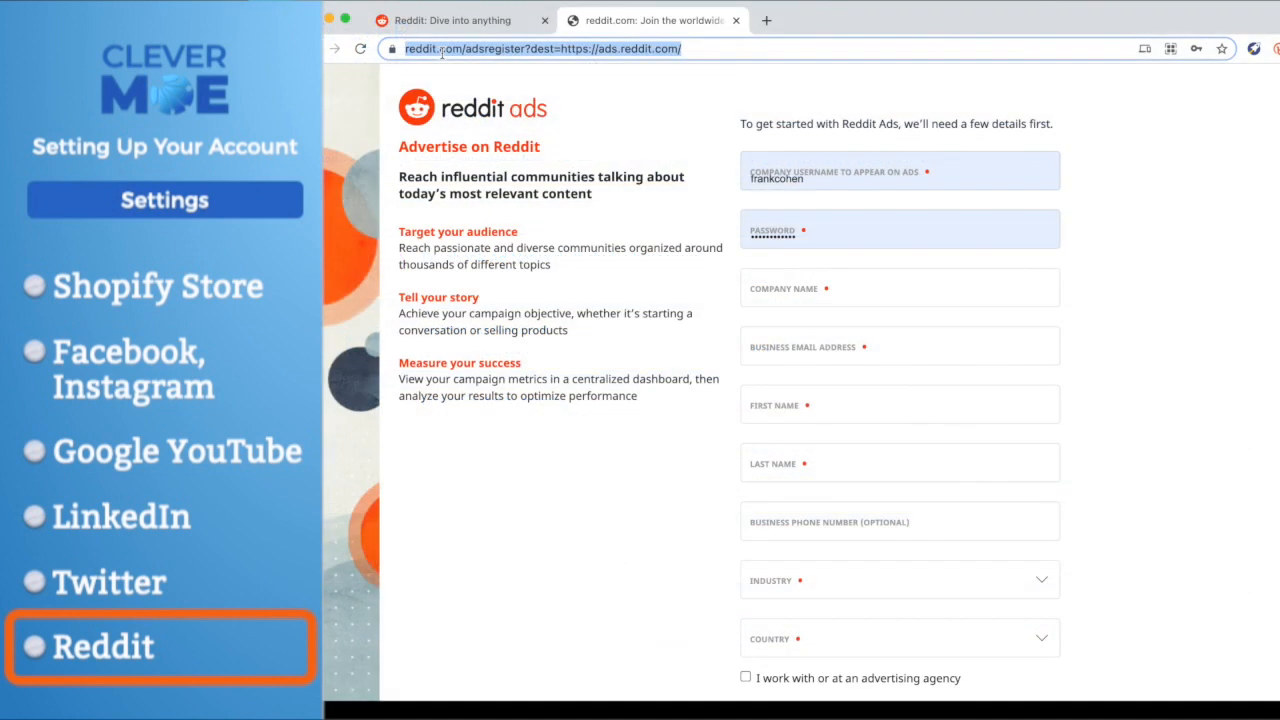
- Open ads.reddit.com and review the fields of the Reddit Ads sign-up form
text(ads.re)
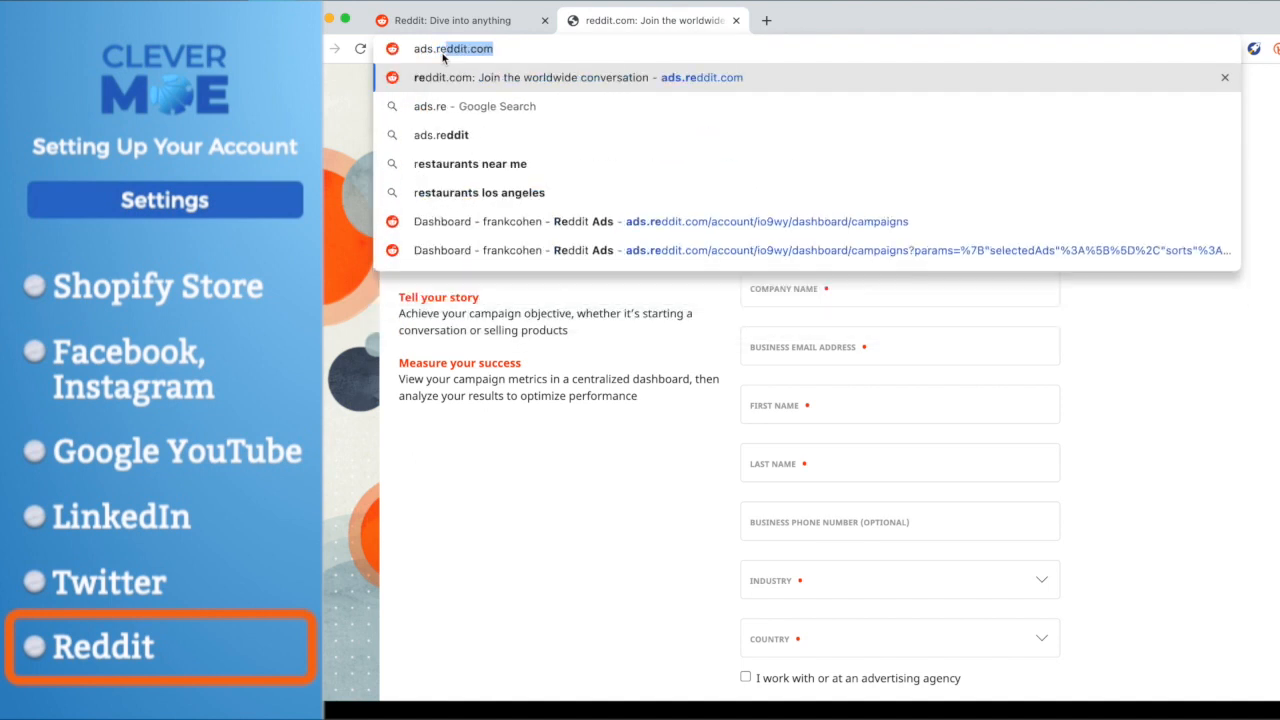
key(Return)
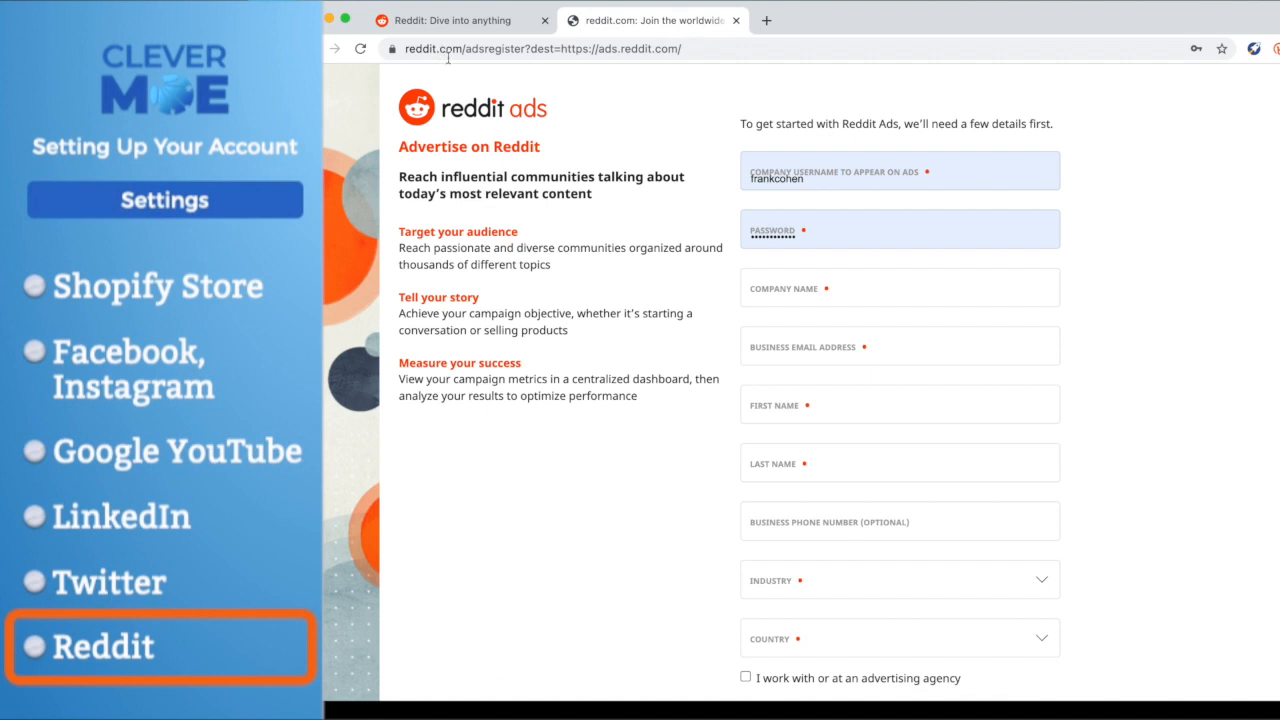
scroll(802, 309, down, 2)
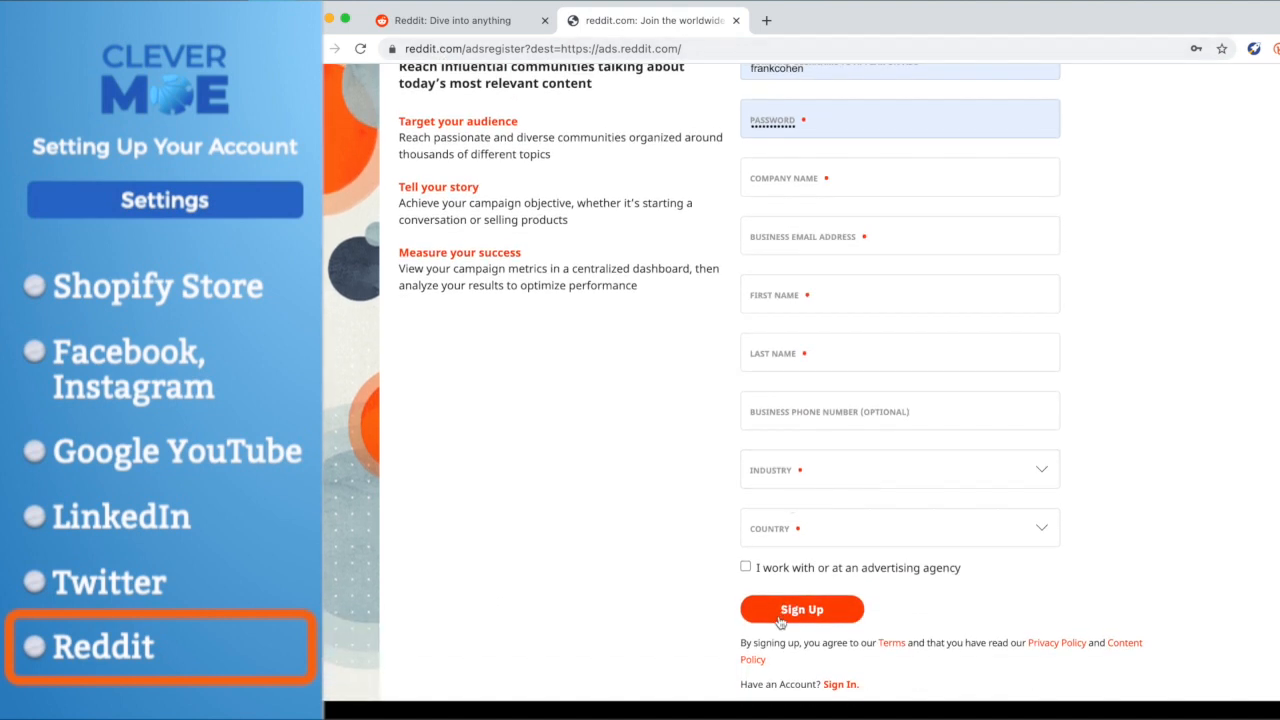
scroll(598, 423, up, 2)
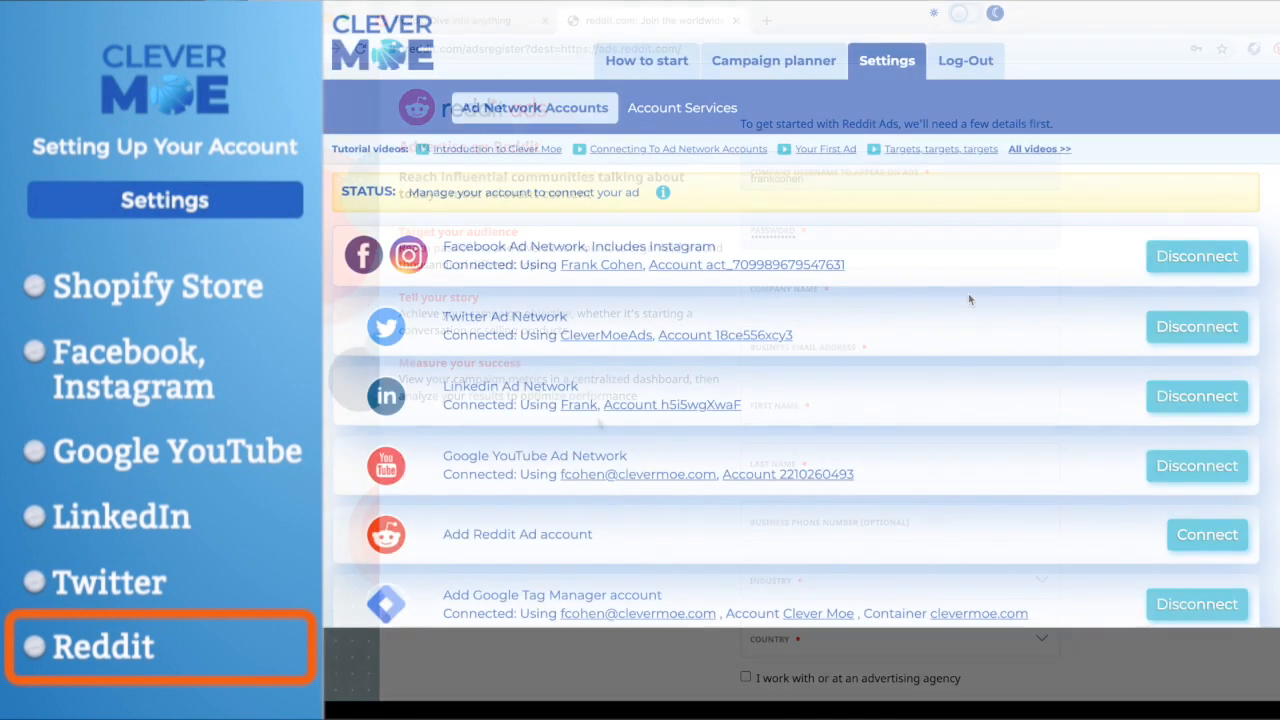
- Add the Reddit ad account to Clever Moe, entering the Reddit username and account password, and dismiss the confirmation after saving
click(1208, 536)
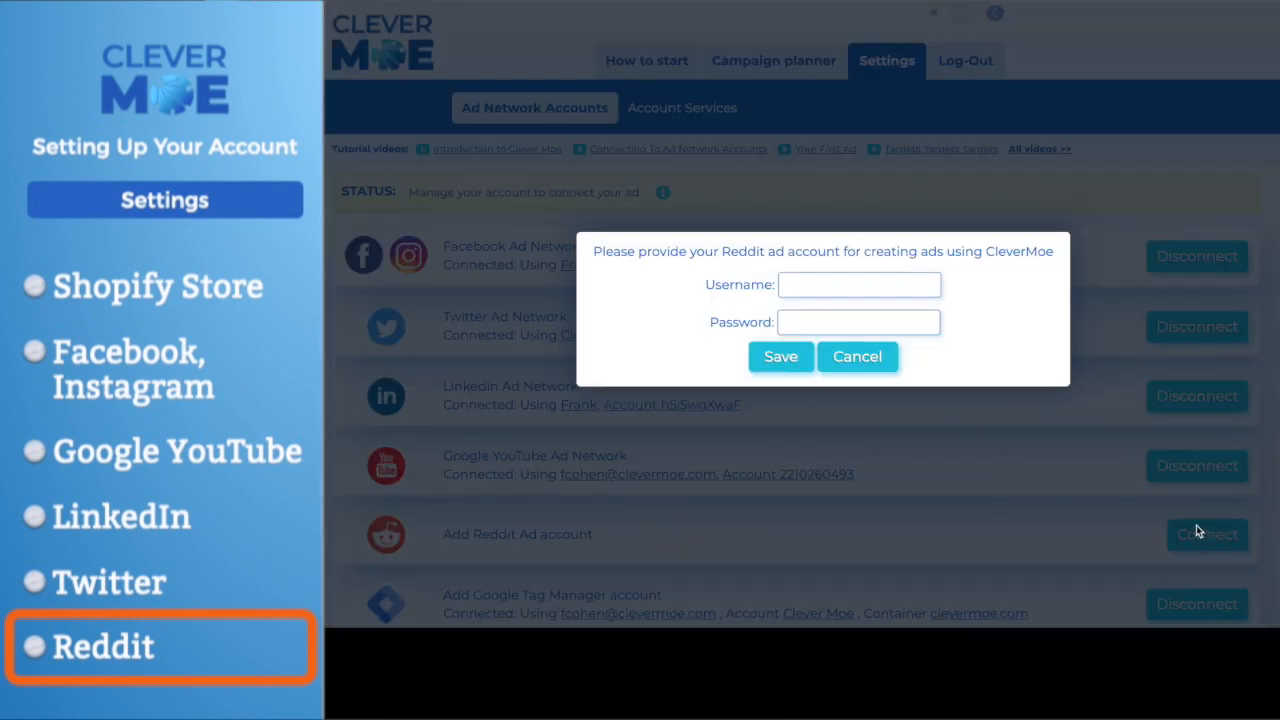
click(880, 309)
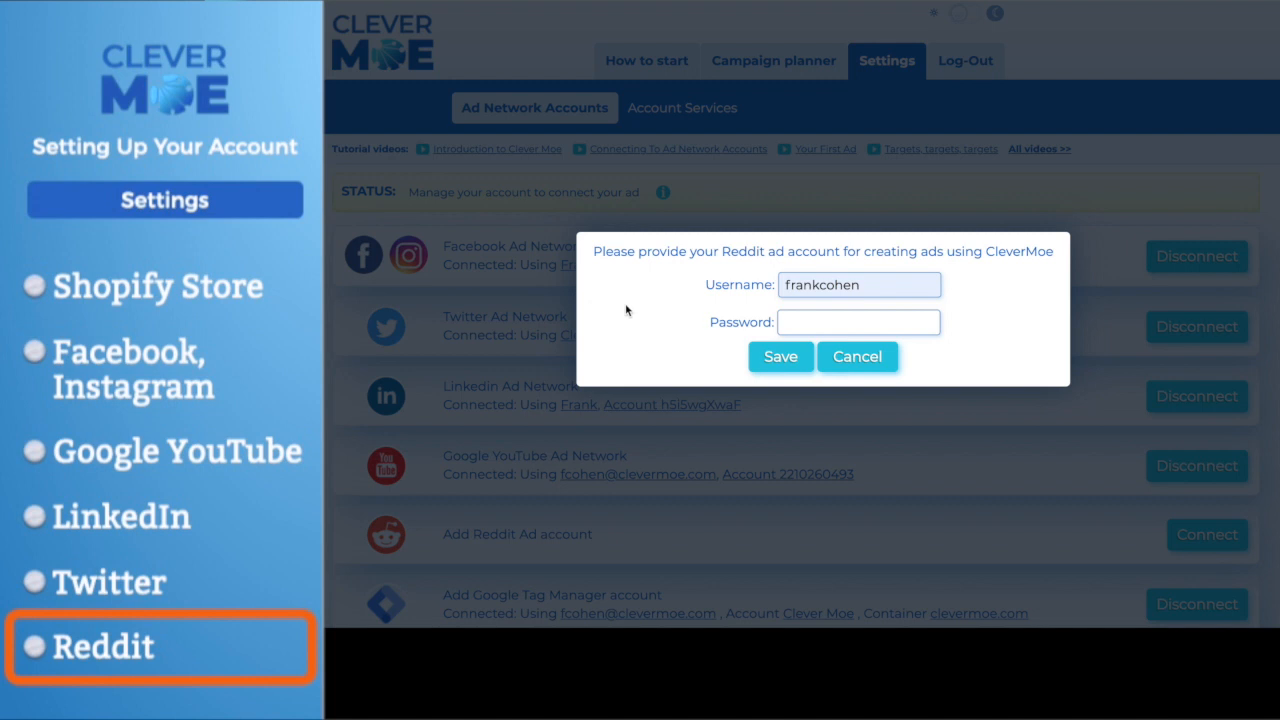
key(Tab)
key(super+v)
click(780, 357)
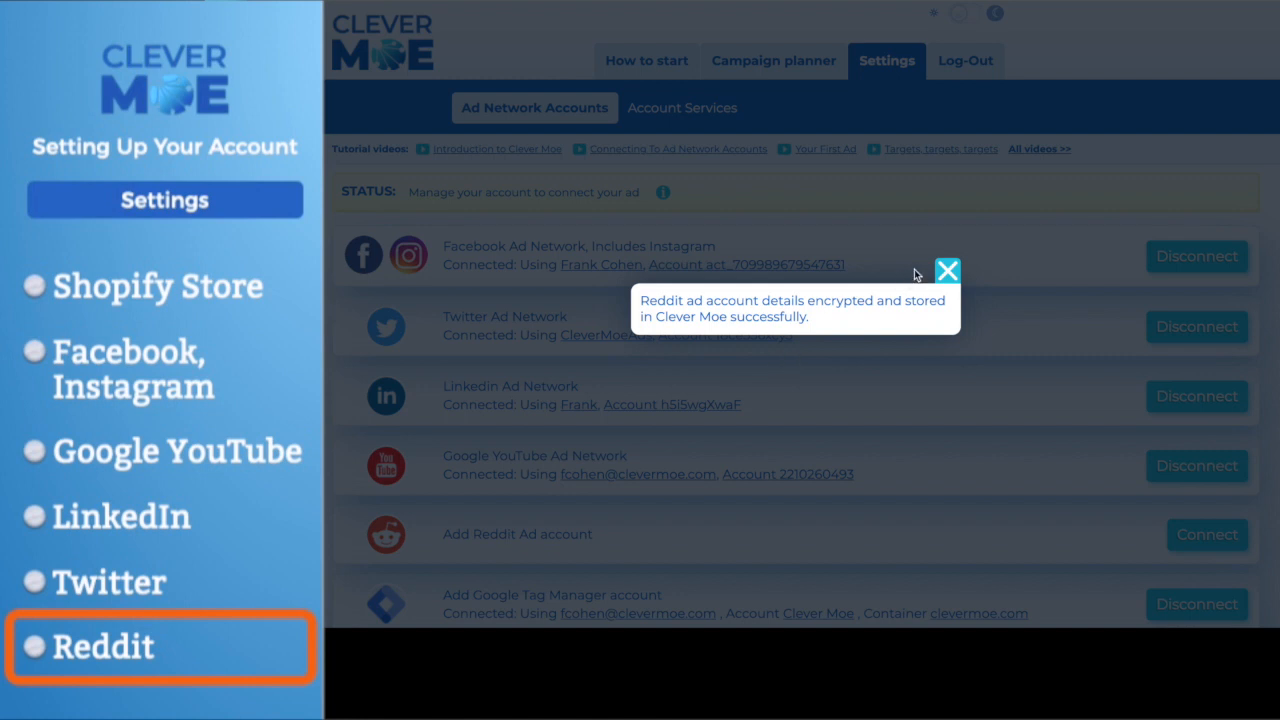
click(948, 270)
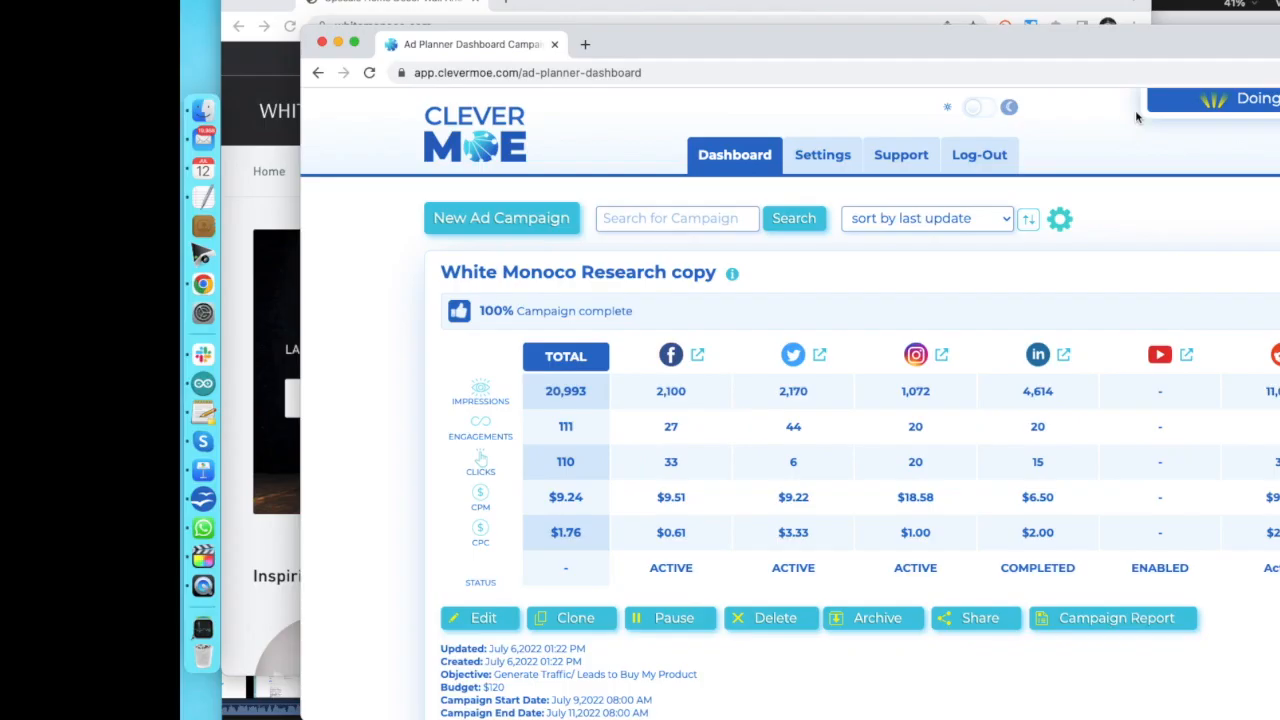
- Create a new ad campaign in the Clever Moe dashboard and name it Terri Hardin Pin Campaign
click(480, 222)
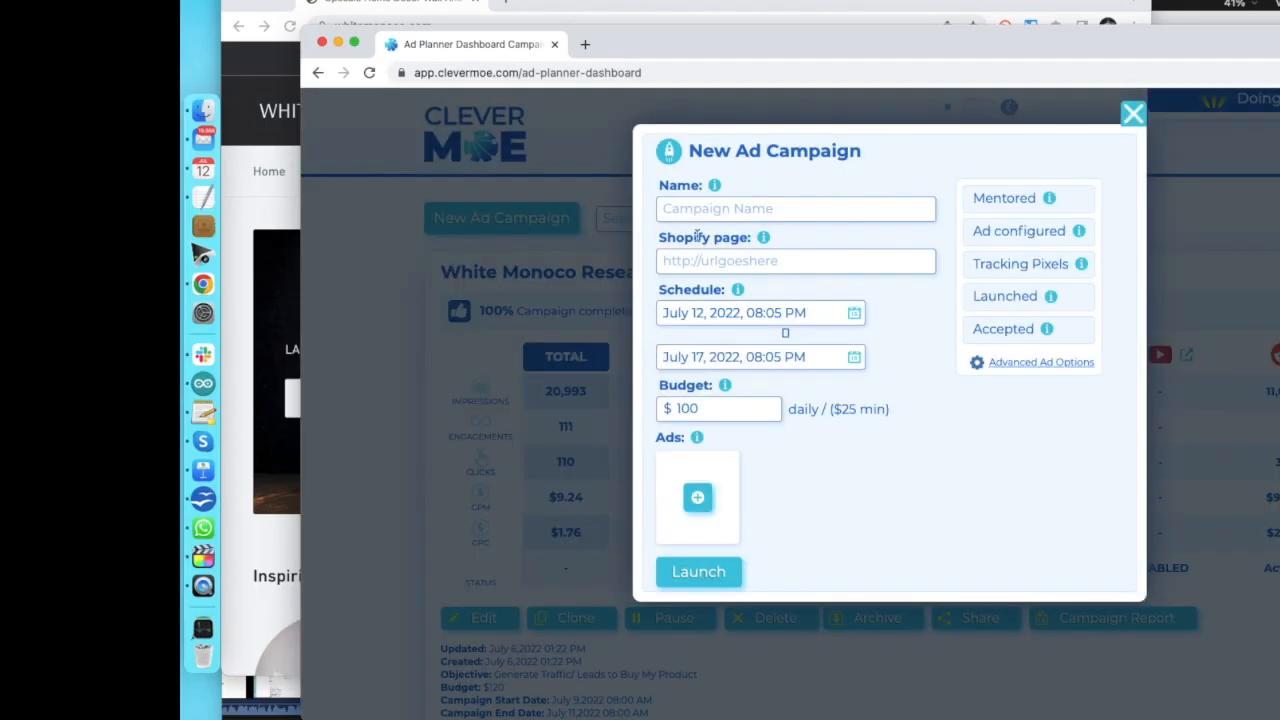
click(726, 207)
text(Ter)
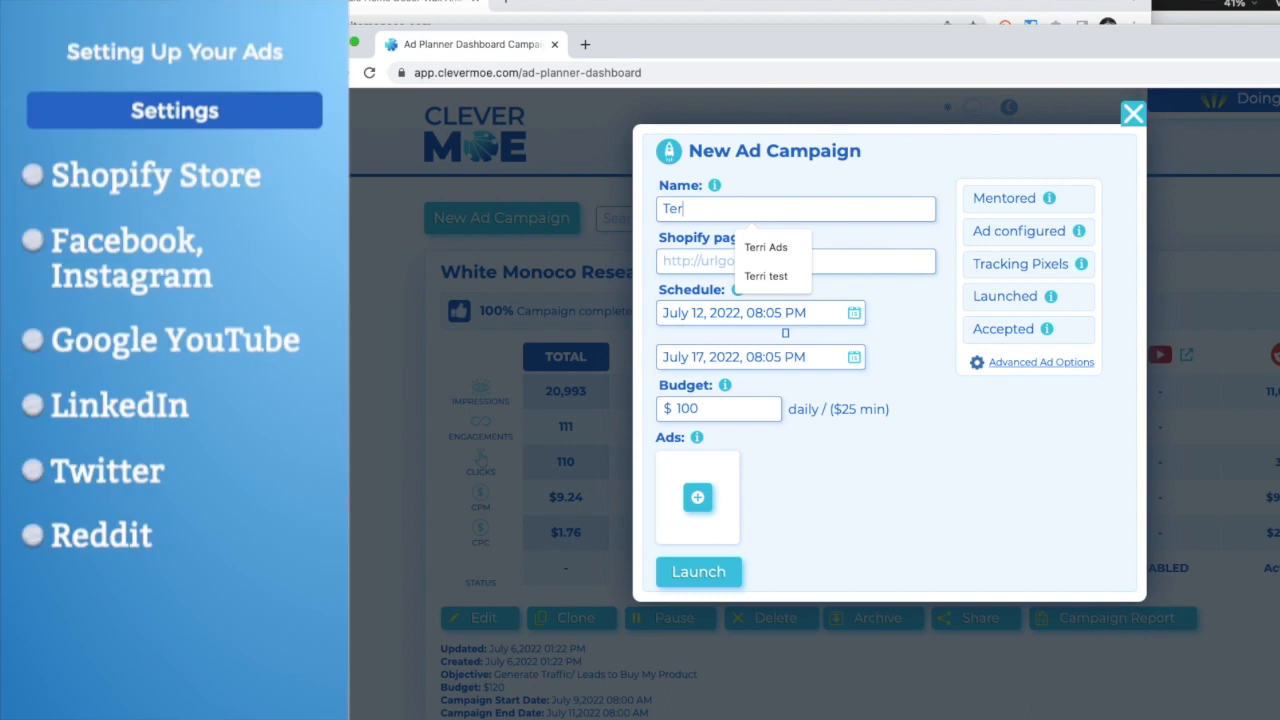
text(ri Hard)
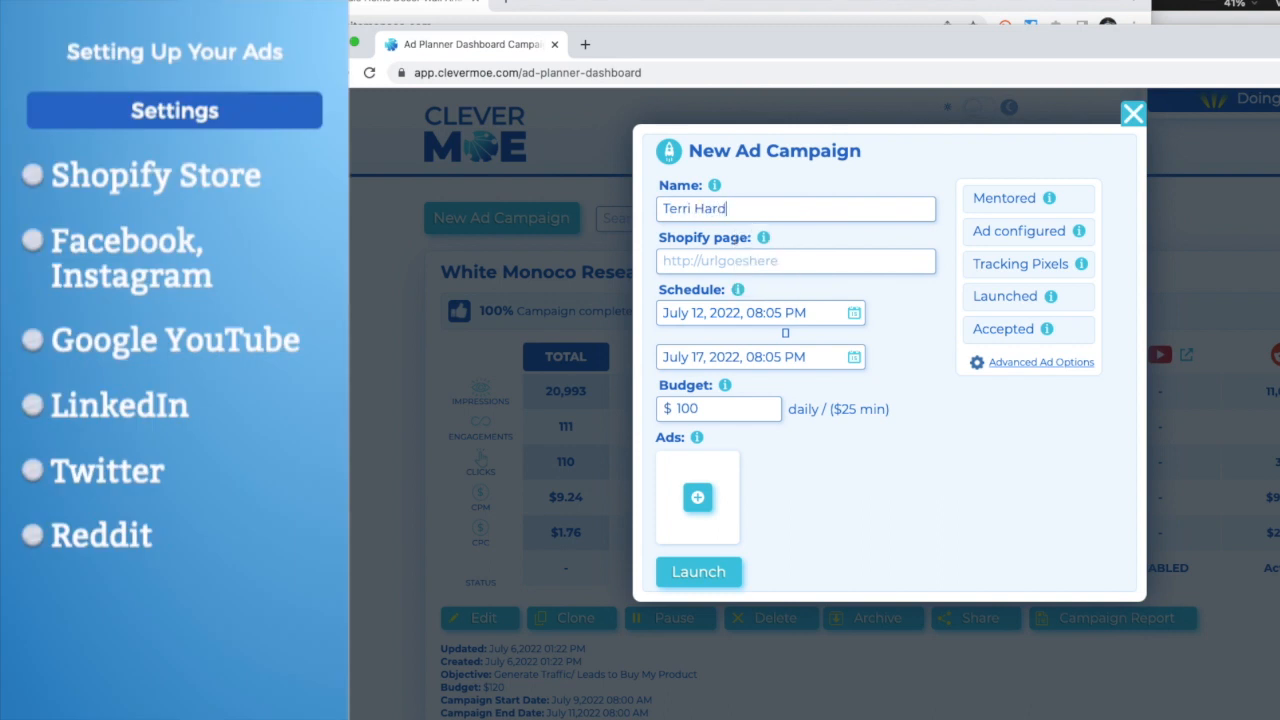
text(in Pin Campaign)
text(https://terrihardinghosts.myshopify.com/)
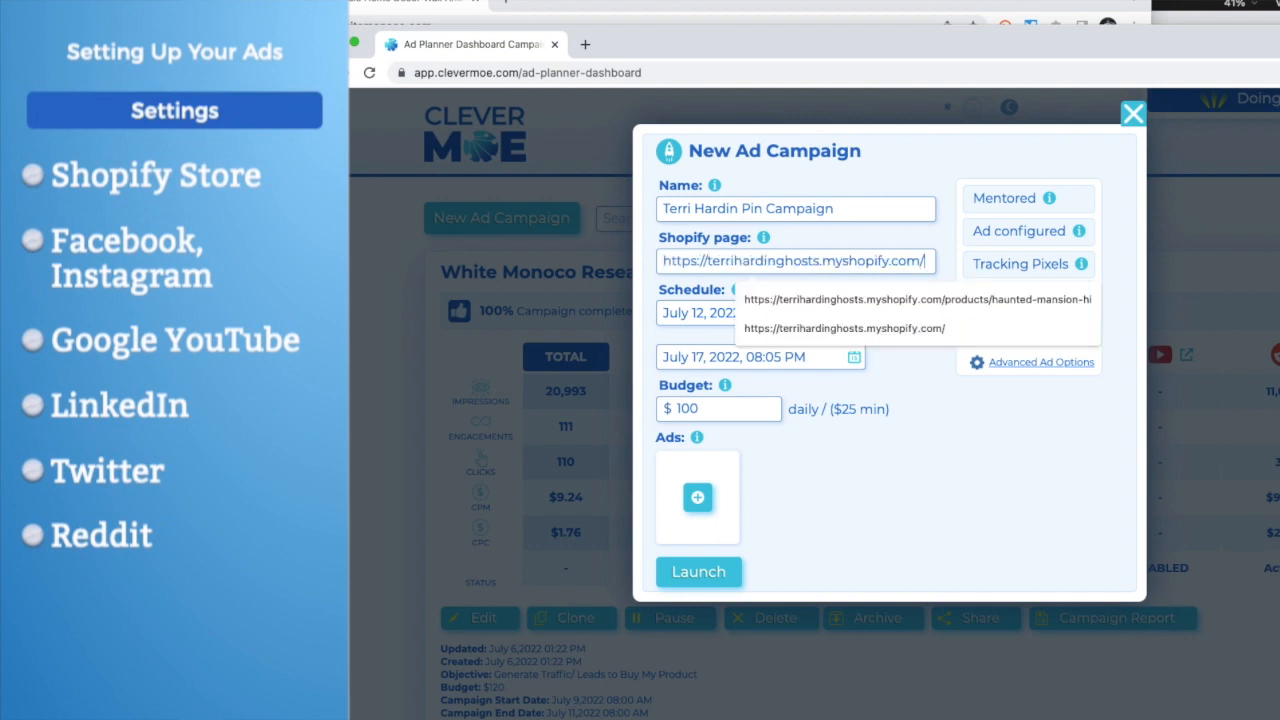
key(Tab)
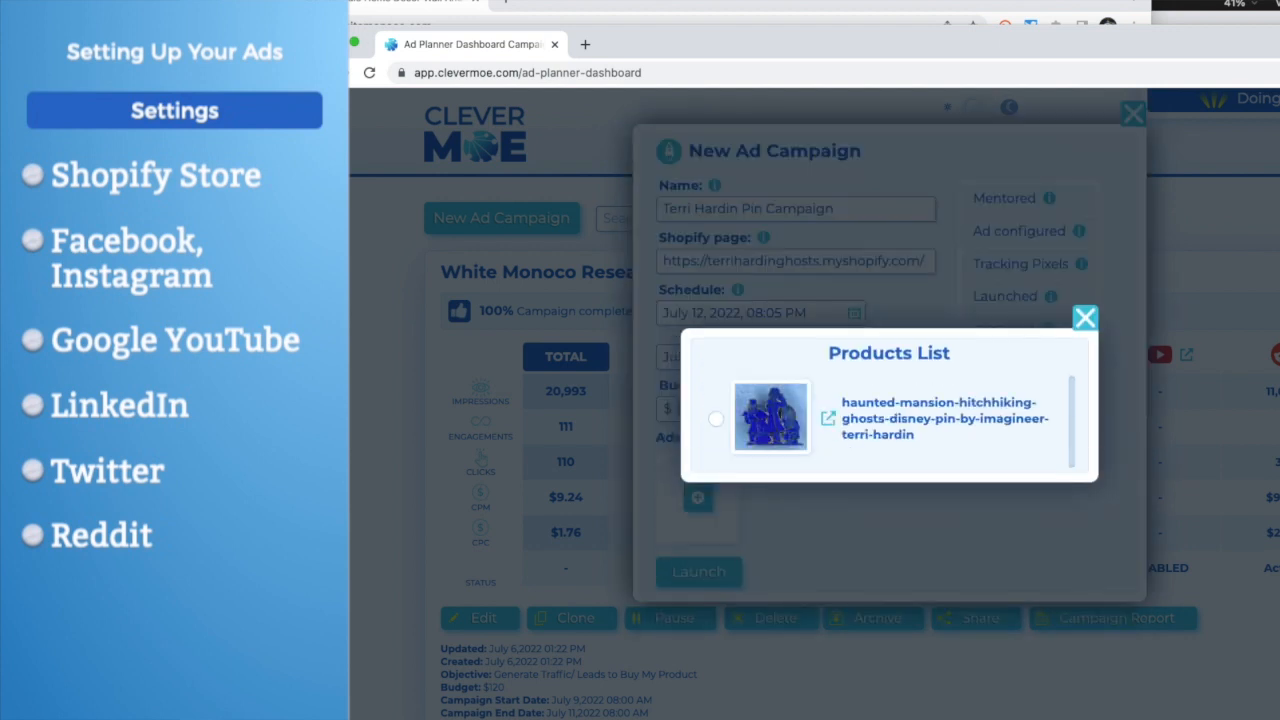
click(716, 419)
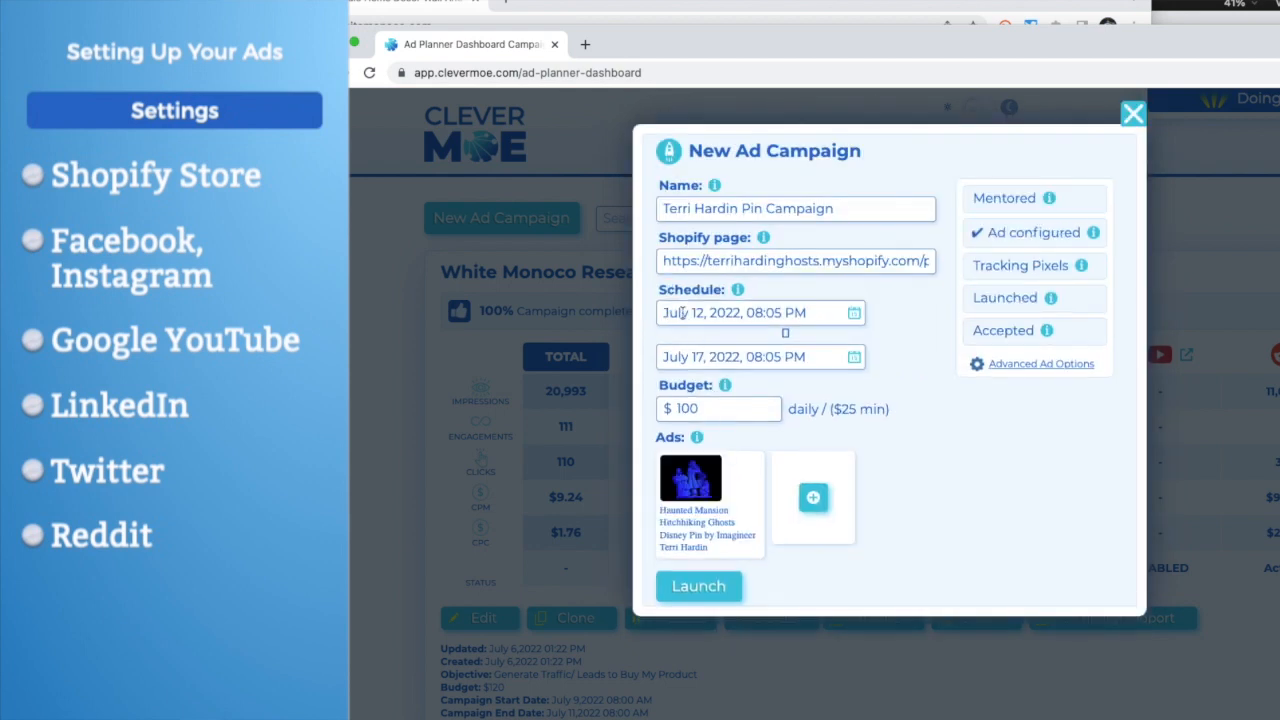
- Check the Haunted Mansion pin ad's headline, landing URL and message text, and launch the campaign
click(698, 525)
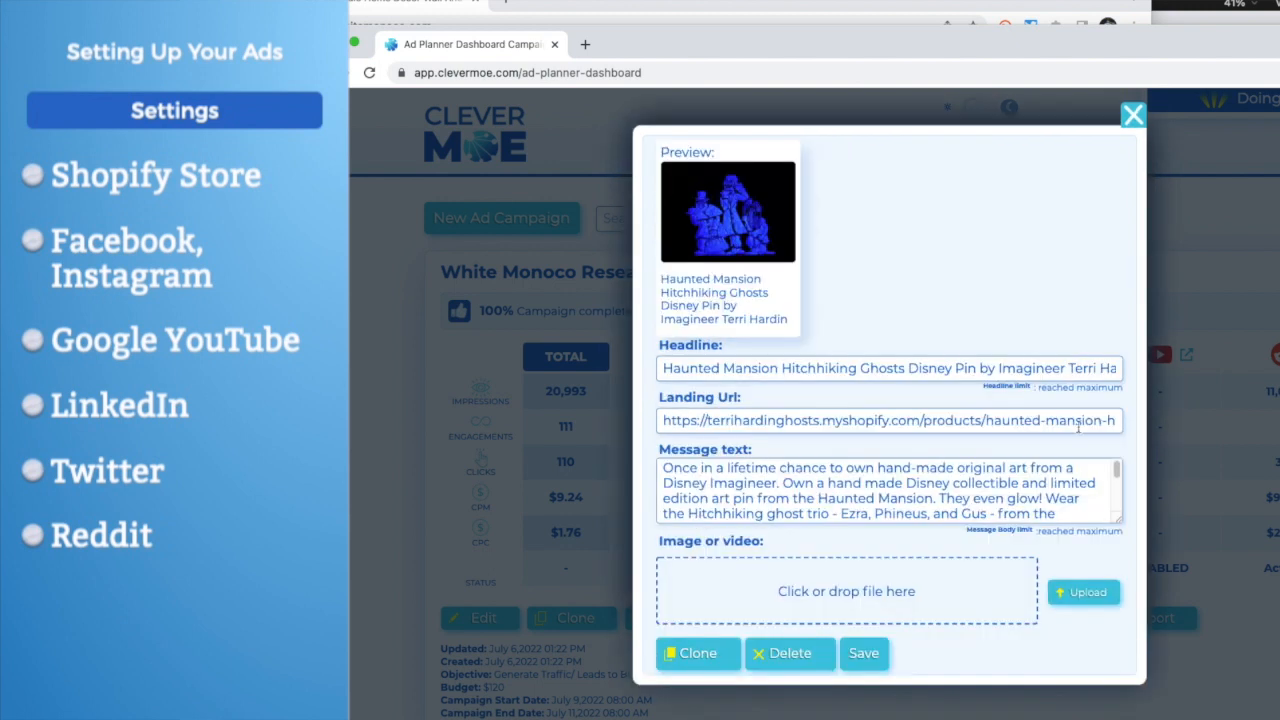
click(1132, 116)
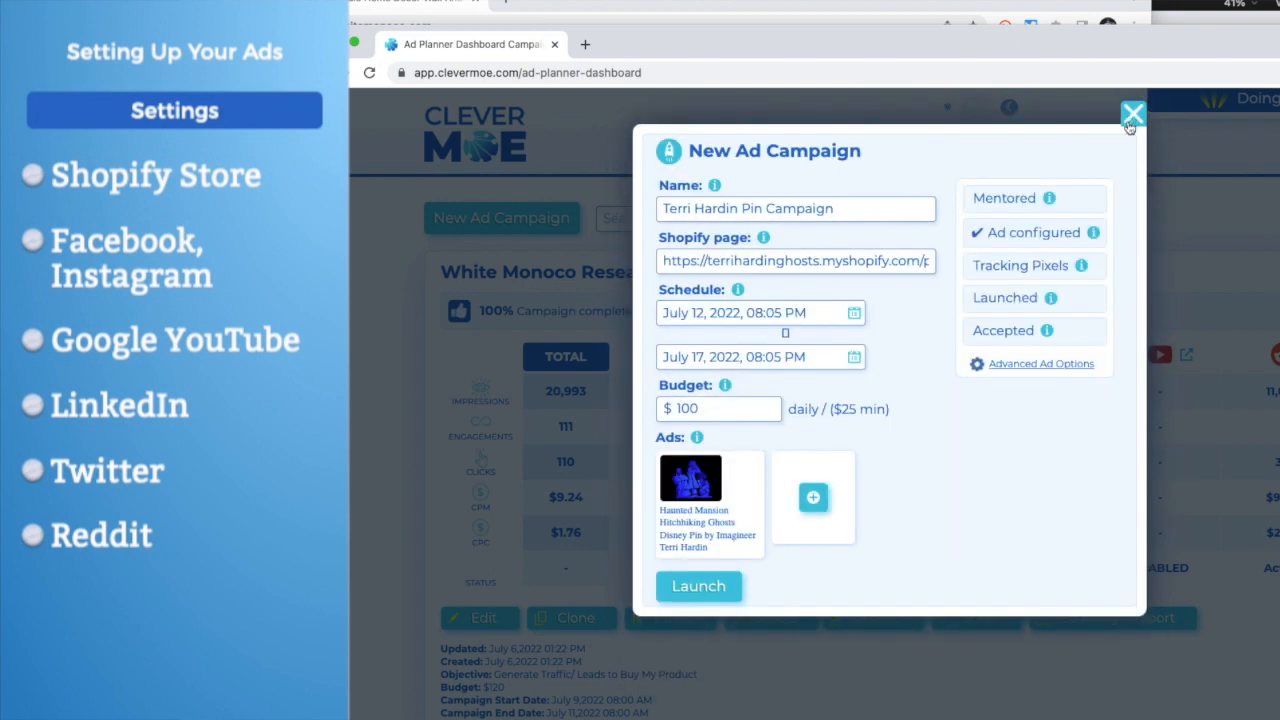
click(698, 588)
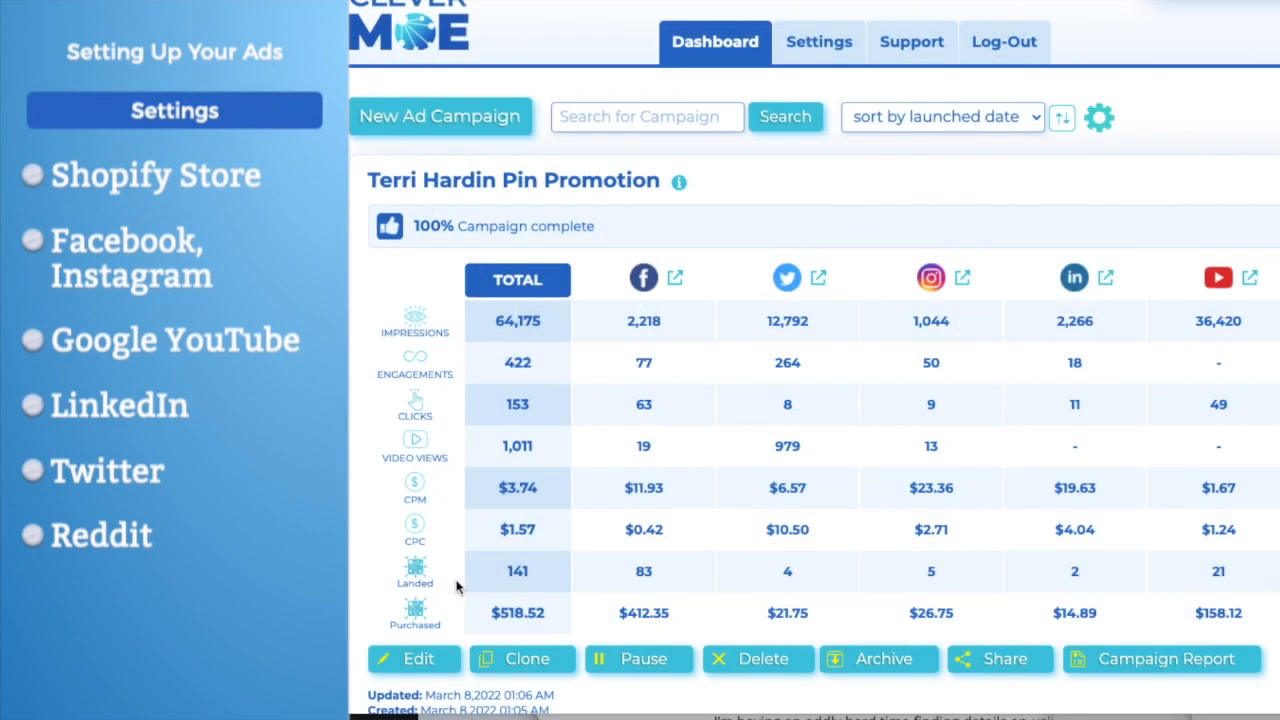
scroll(452, 586, down, 1)
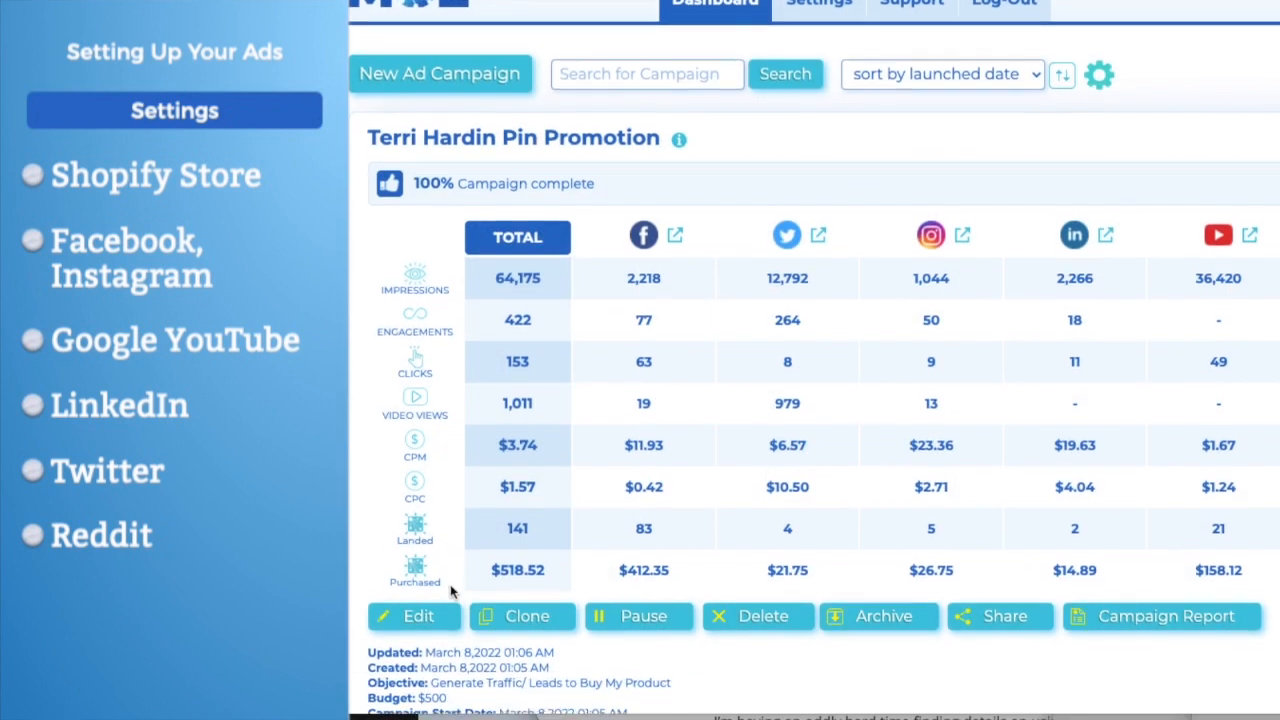